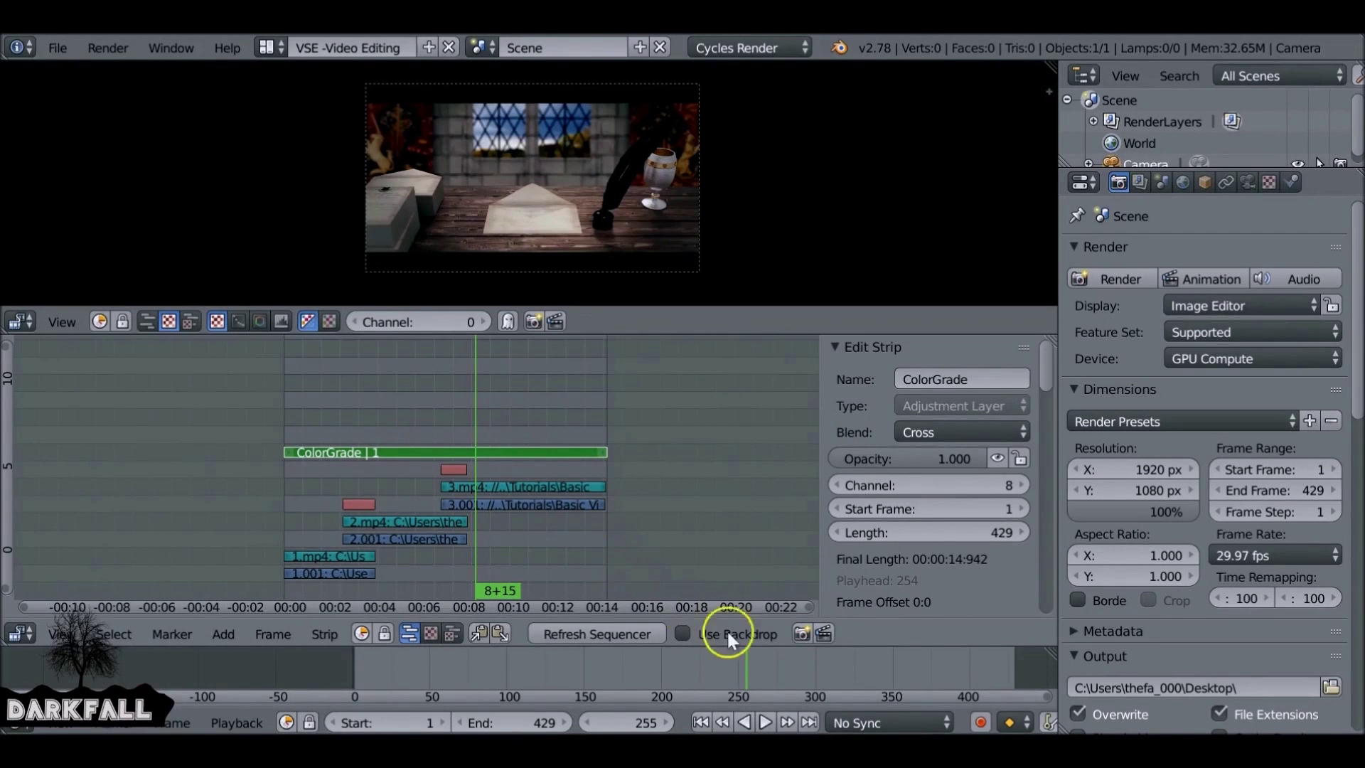
- Return the playhead to frame 1 and recentre the preview image at a smaller size
{"action": "left_click", "coordinate": [701, 722]}
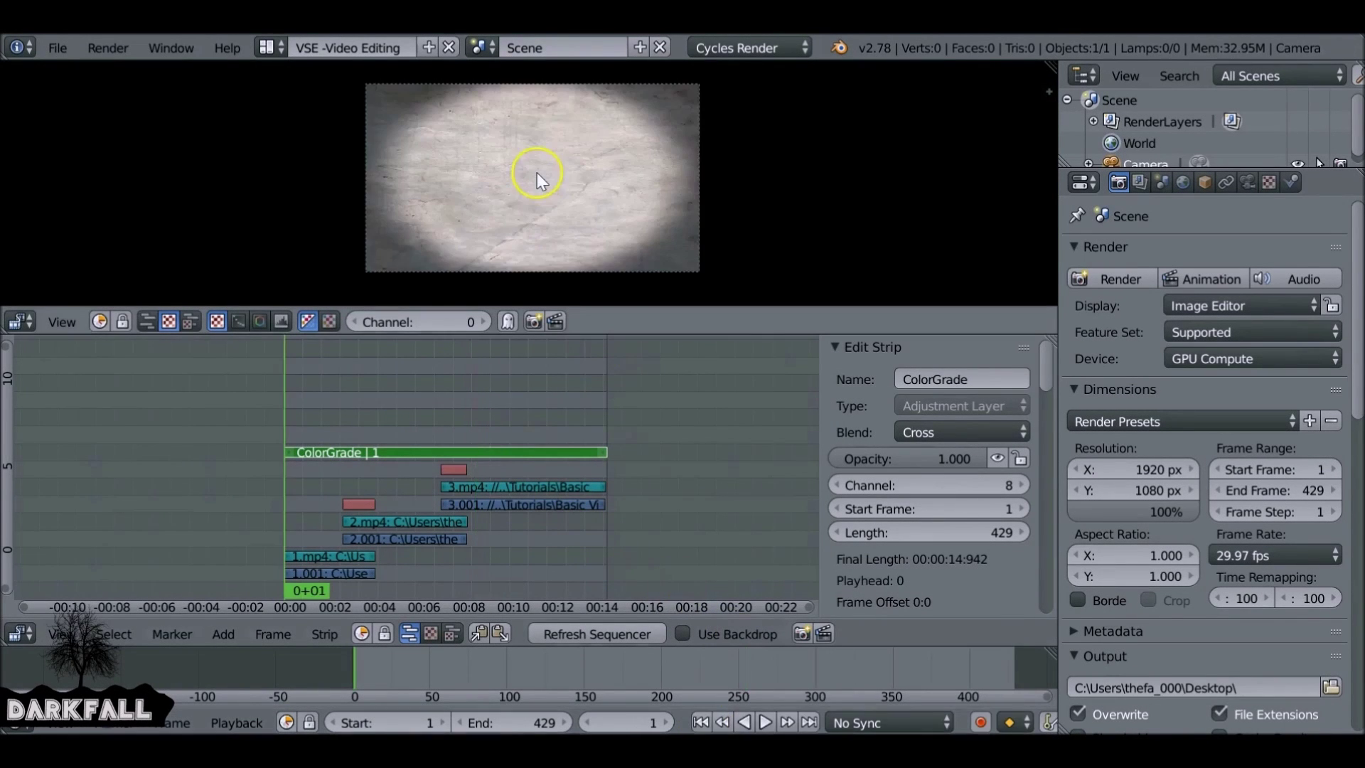
{"action": "scroll", "coordinate": [380, 164], "scroll_direction": "up", "scroll_amount": 3}
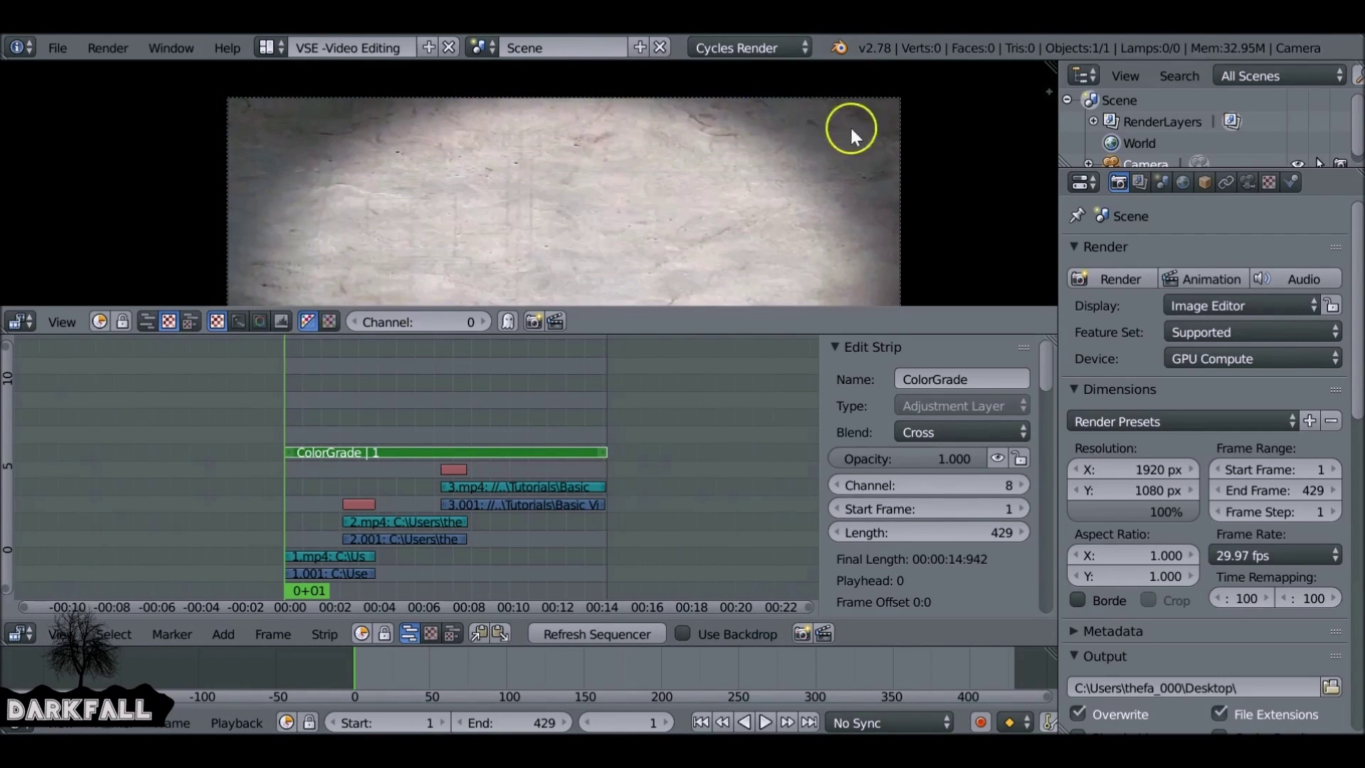
{"action": "scroll", "coordinate": [745, 142], "scroll_direction": "down", "scroll_amount": 2}
{"action": "middle_click_drag", "start_coordinate": [752, 240], "coordinate": [740, 186]}
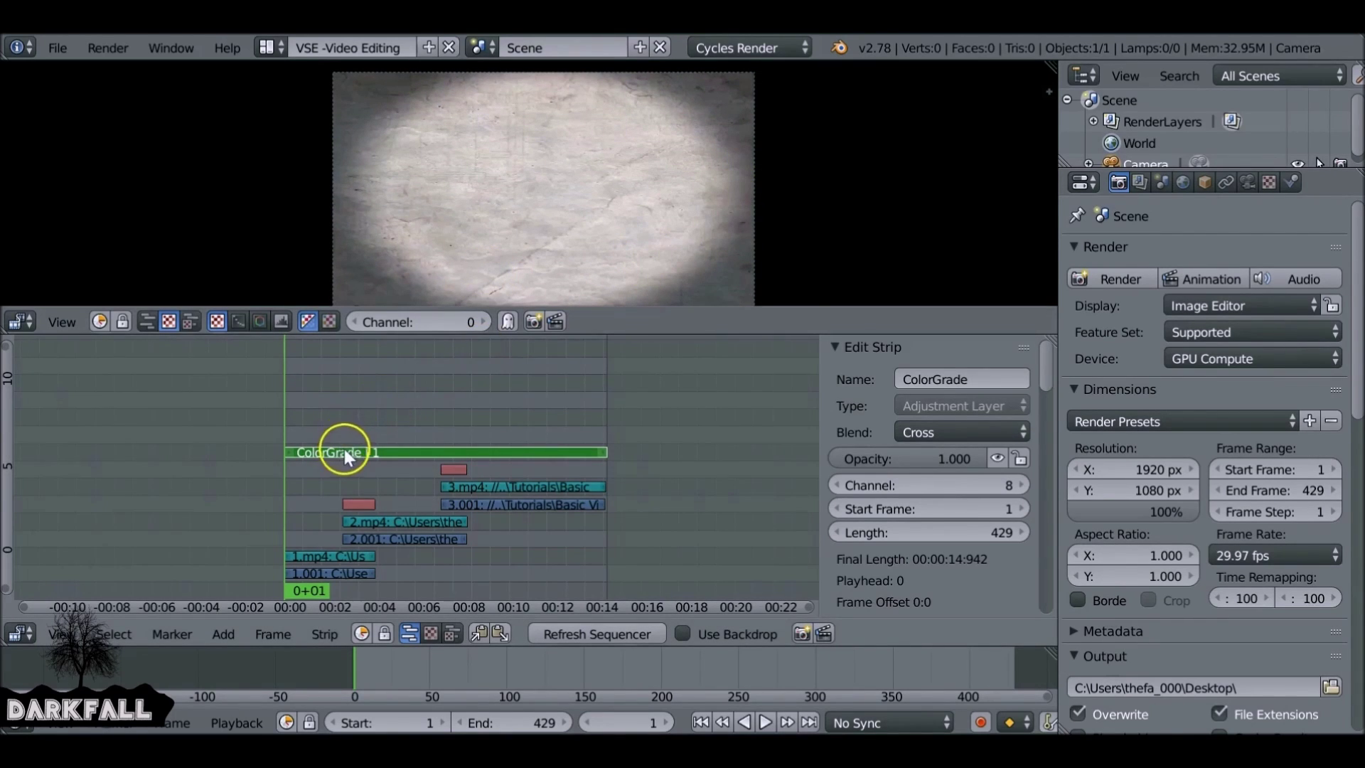
- Add an Adjustment Layer strip, place it in channel 9 and extend it to 429 frames
{"action": "key", "text": "shift+a"}
{"action": "mouse_move", "coordinate": [339, 432]}
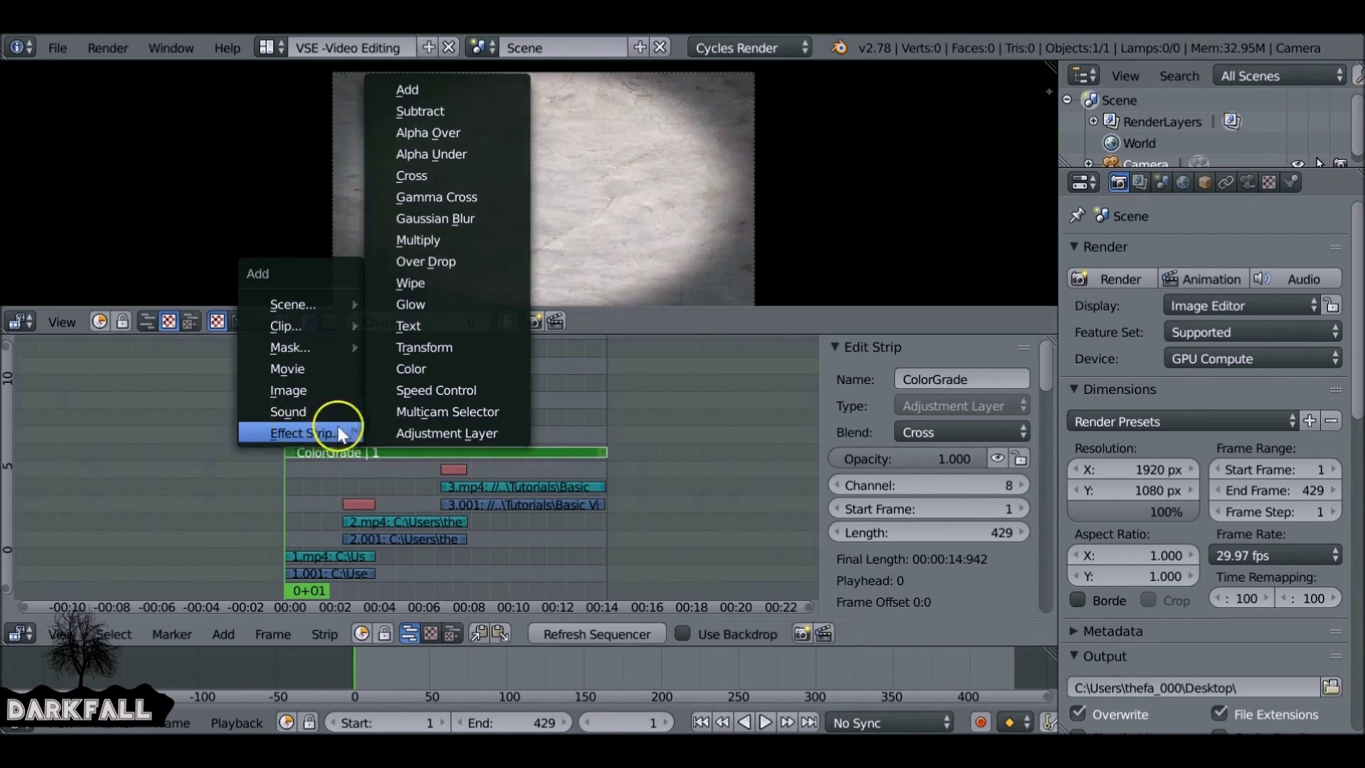
{"action": "left_click", "coordinate": [446, 434]}
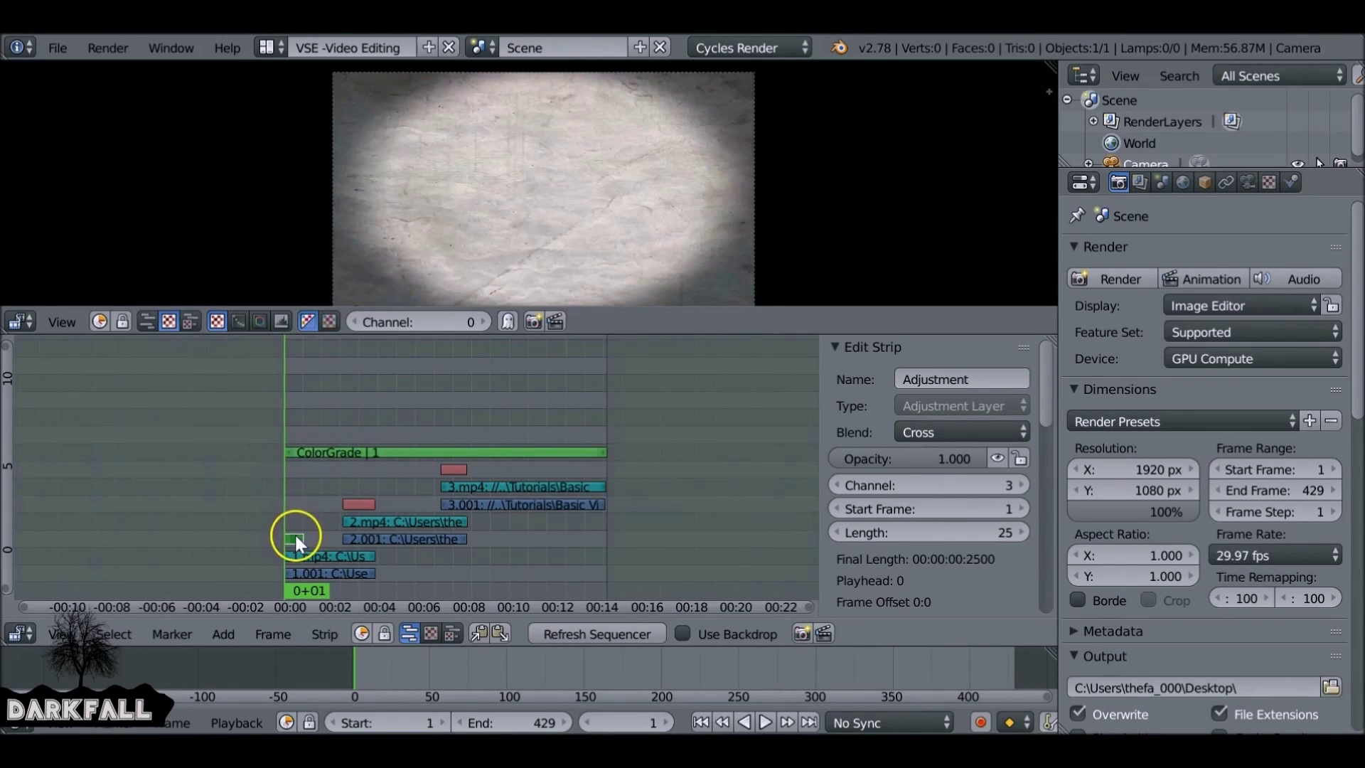
{"action": "key", "text": "g"}
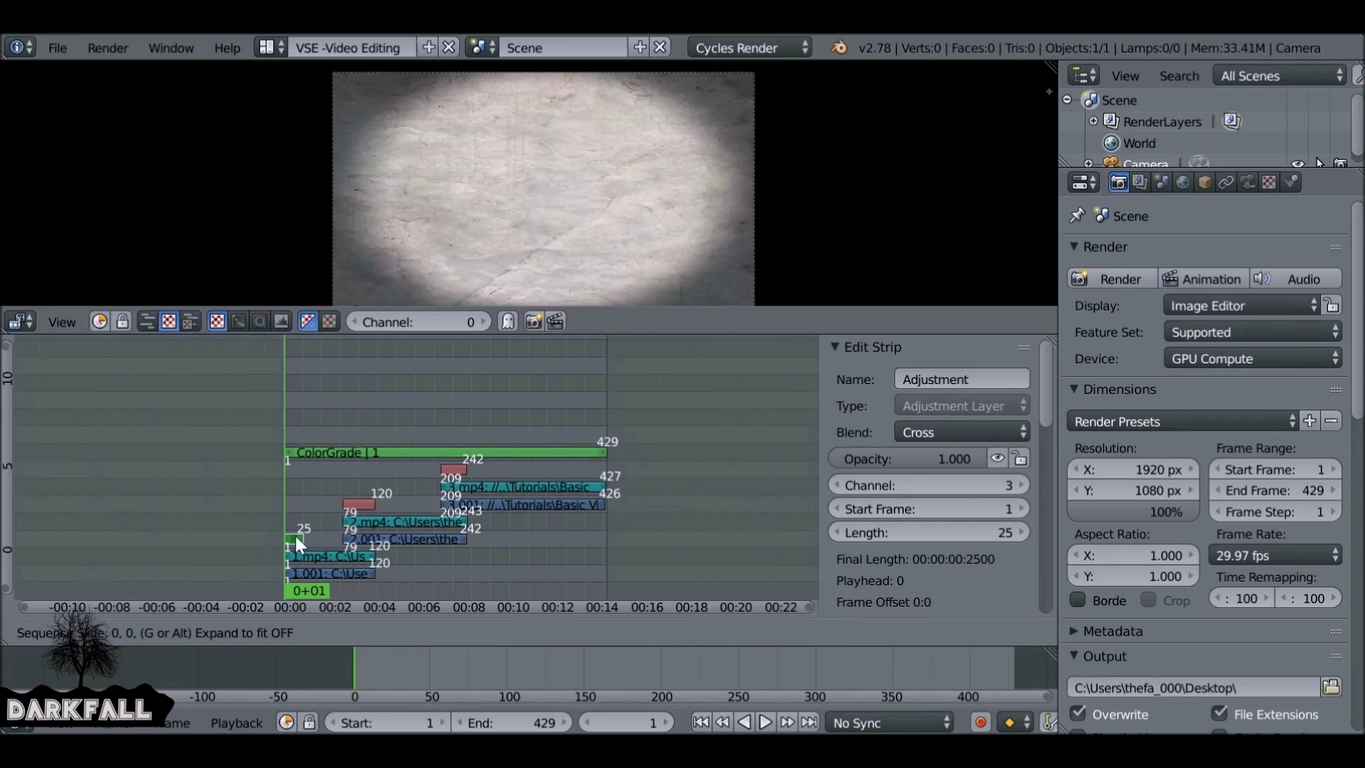
{"action": "left_click", "coordinate": [289, 436]}
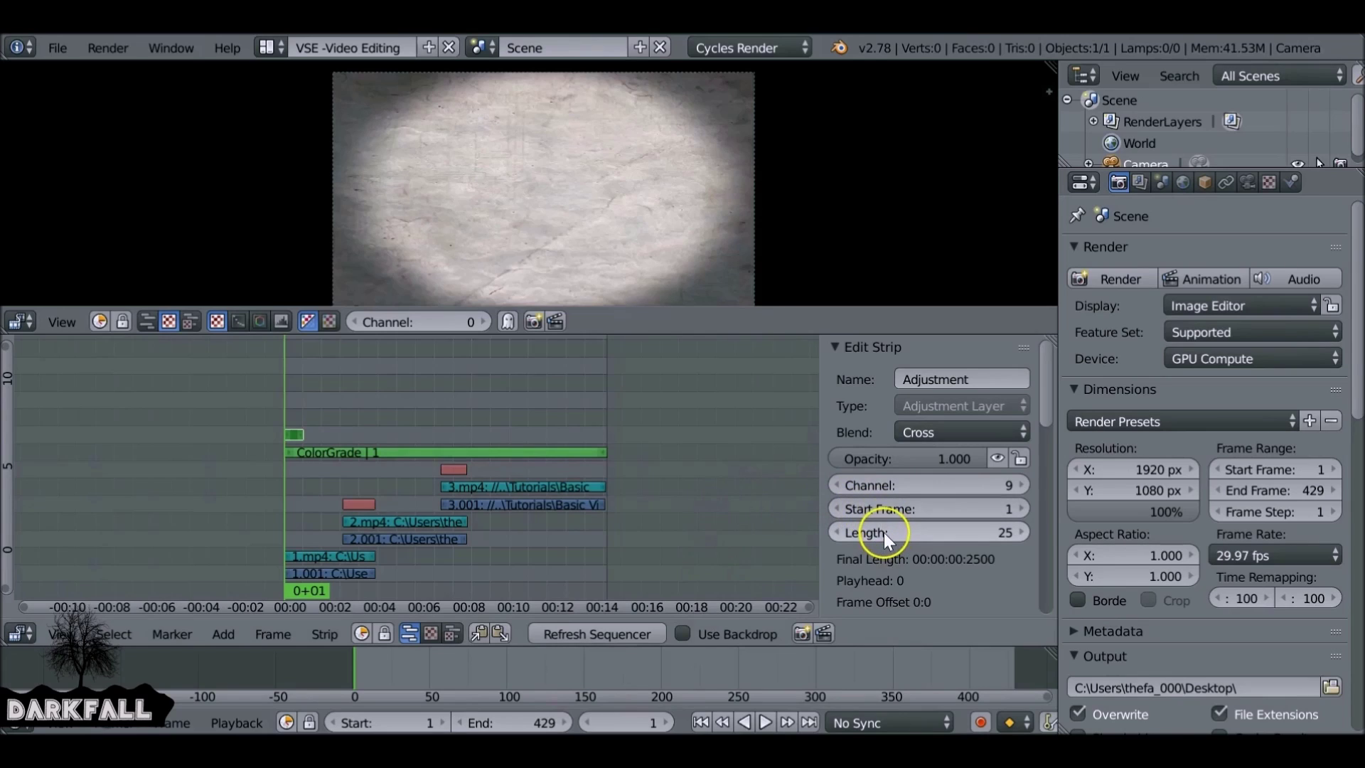
{"action": "type", "text": "429"}
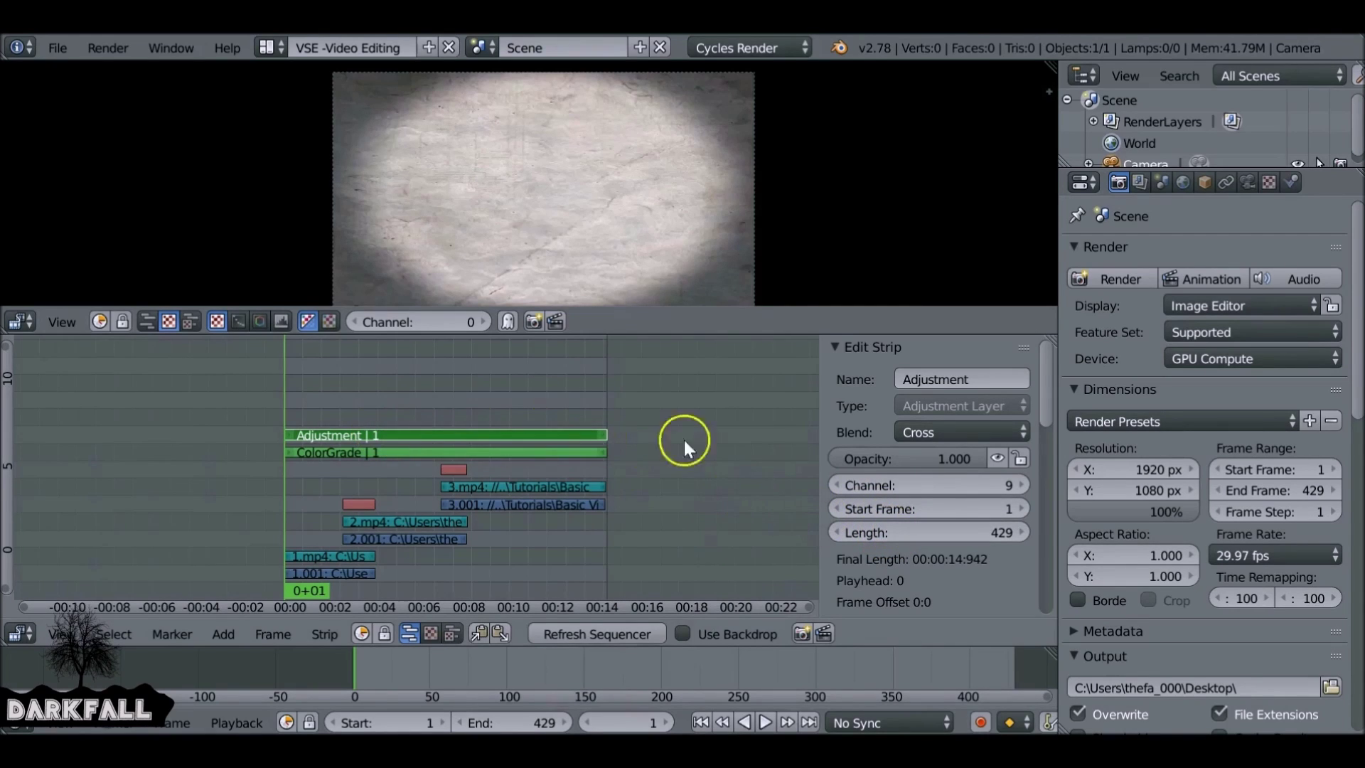
- Rename the channel-9 adjustment strip to 'BlurredVingette'
{"action": "left_click", "coordinate": [967, 374]}
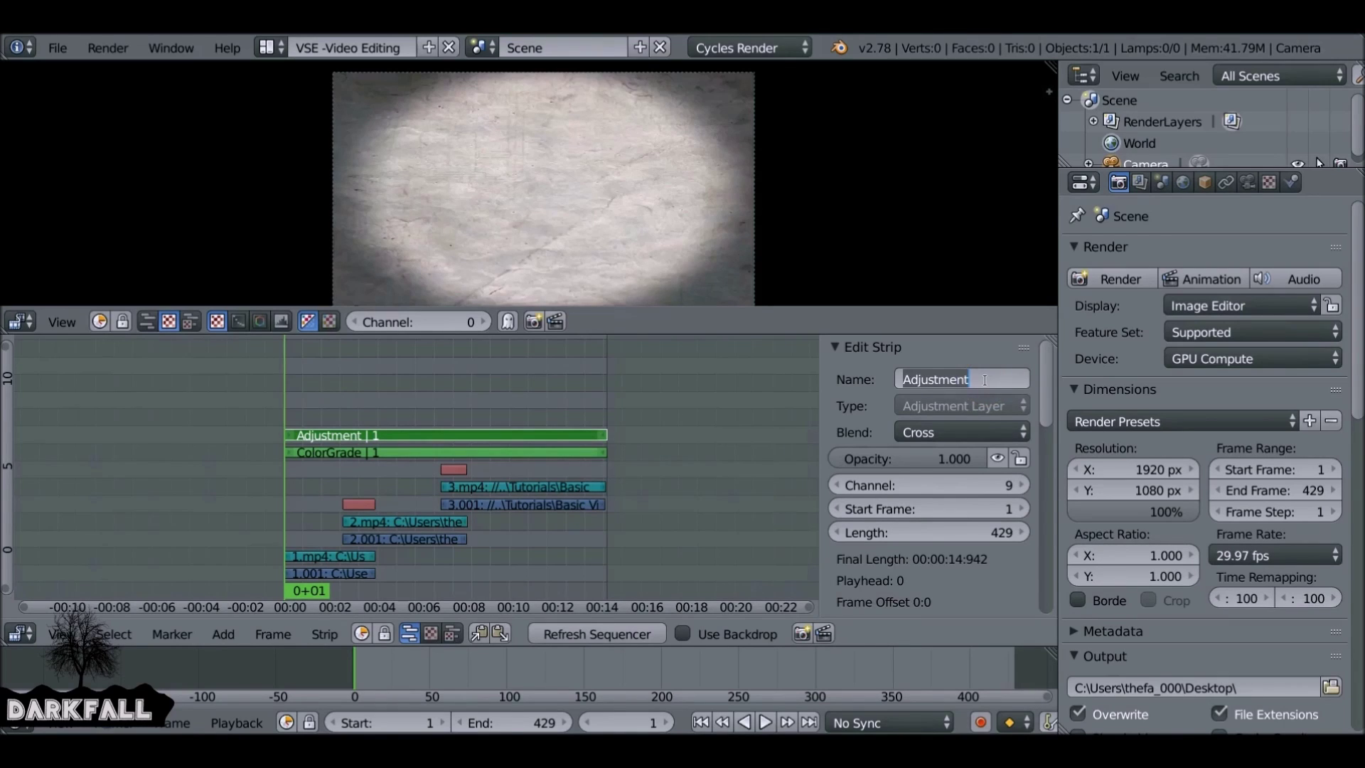
{"action": "type", "text": "Blurred"}
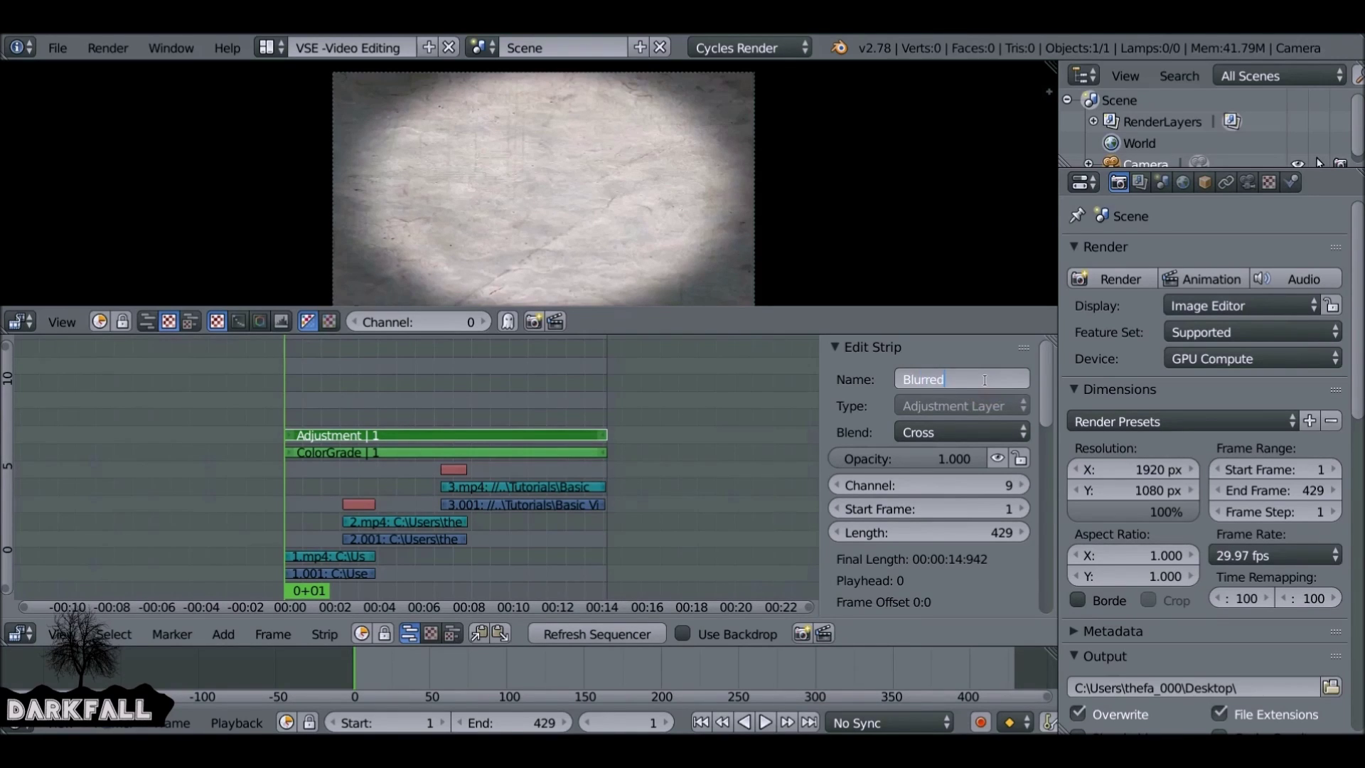
{"action": "type", "text": "Vin"}
{"action": "type", "text": "gn"}
{"action": "type", "text": "e"}
{"action": "type", "text": "tte"}
{"action": "key", "text": "Return"}
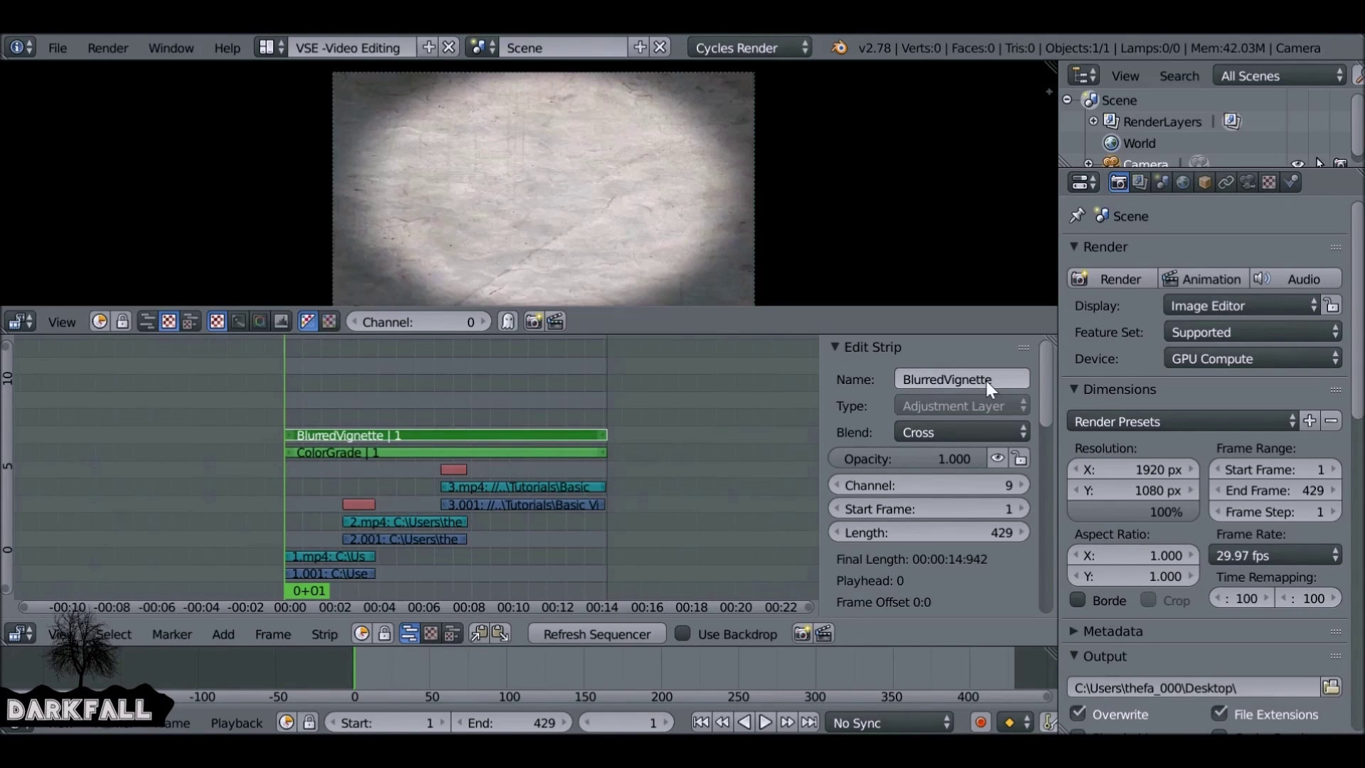
{"action": "left_click", "coordinate": [953, 388]}
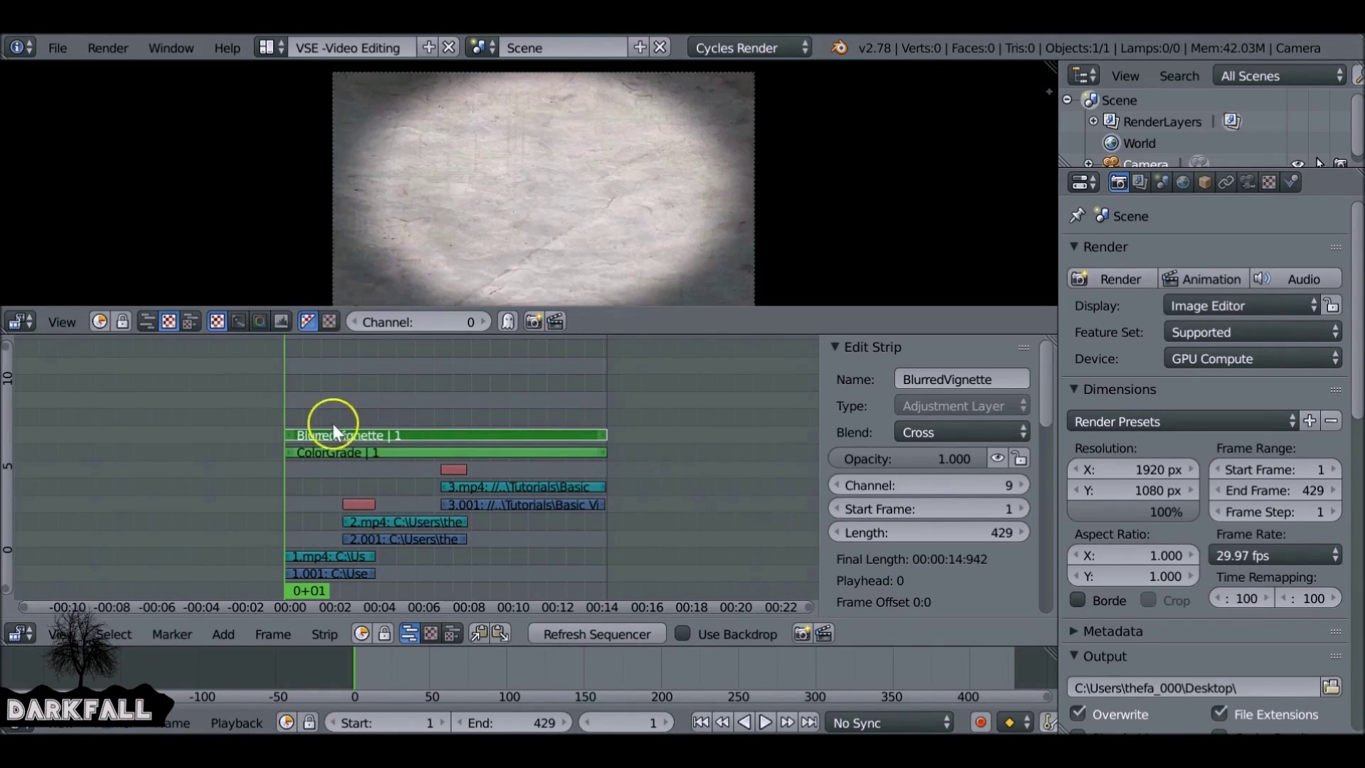
{"action": "key", "text": "shift+a"}
- Add a Gaussian Blur effect strip on the adjustment strip and select it
{"action": "mouse_move", "coordinate": [257, 425]}
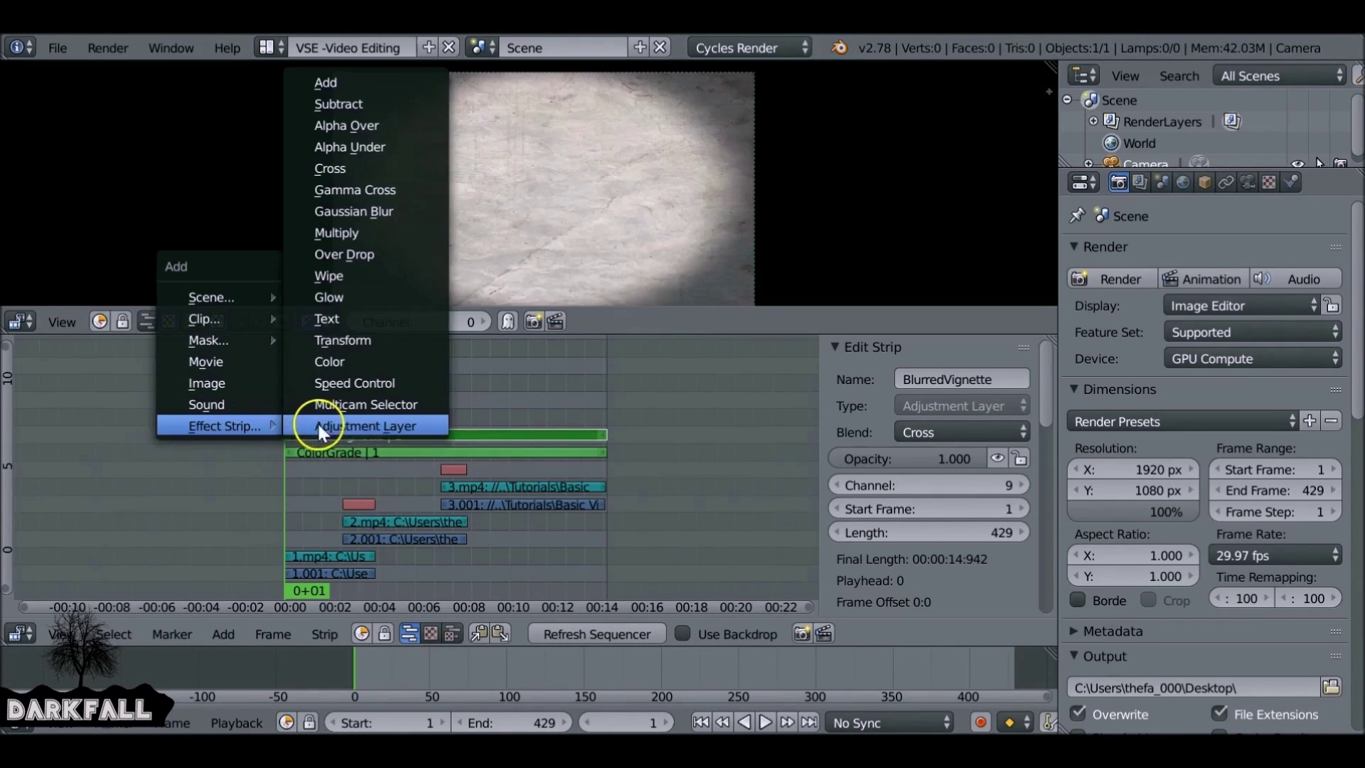
{"action": "left_click", "coordinate": [390, 210]}
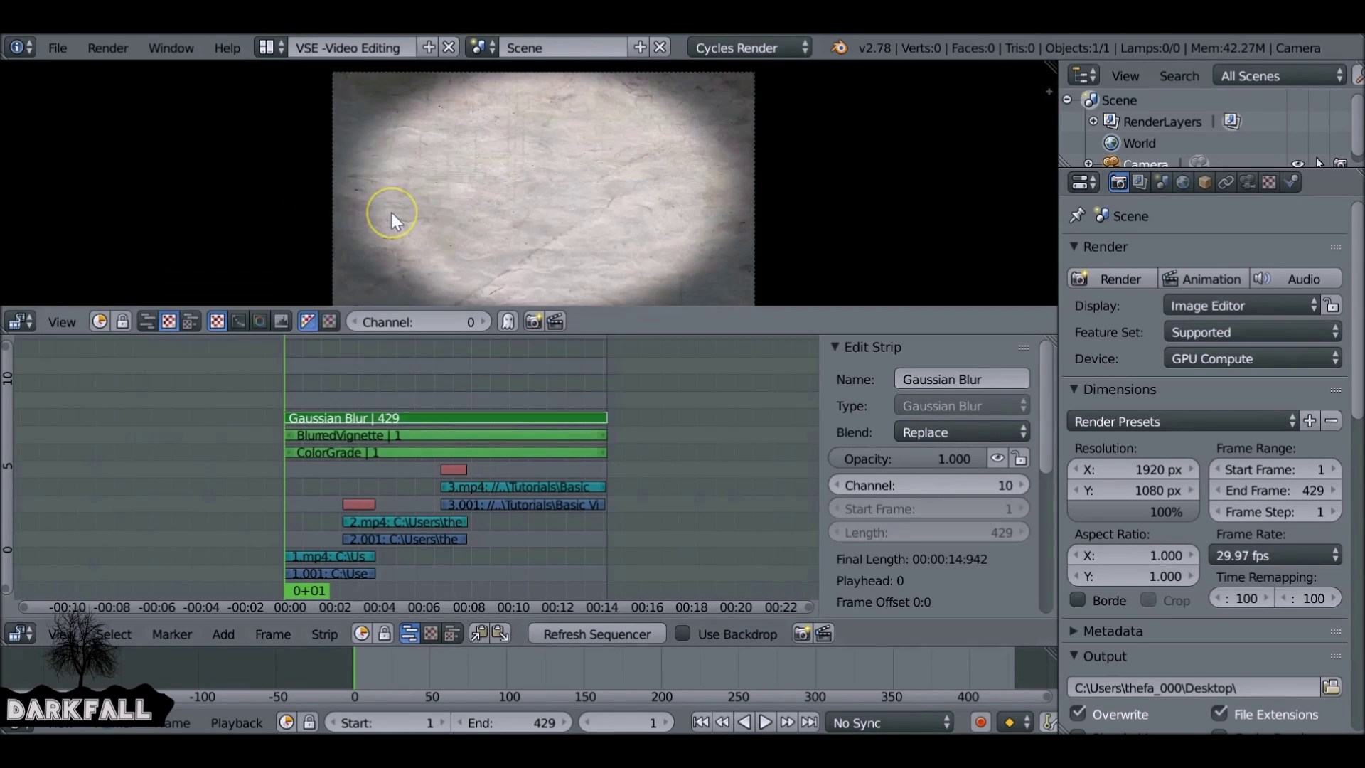
{"action": "right_click", "coordinate": [384, 420]}
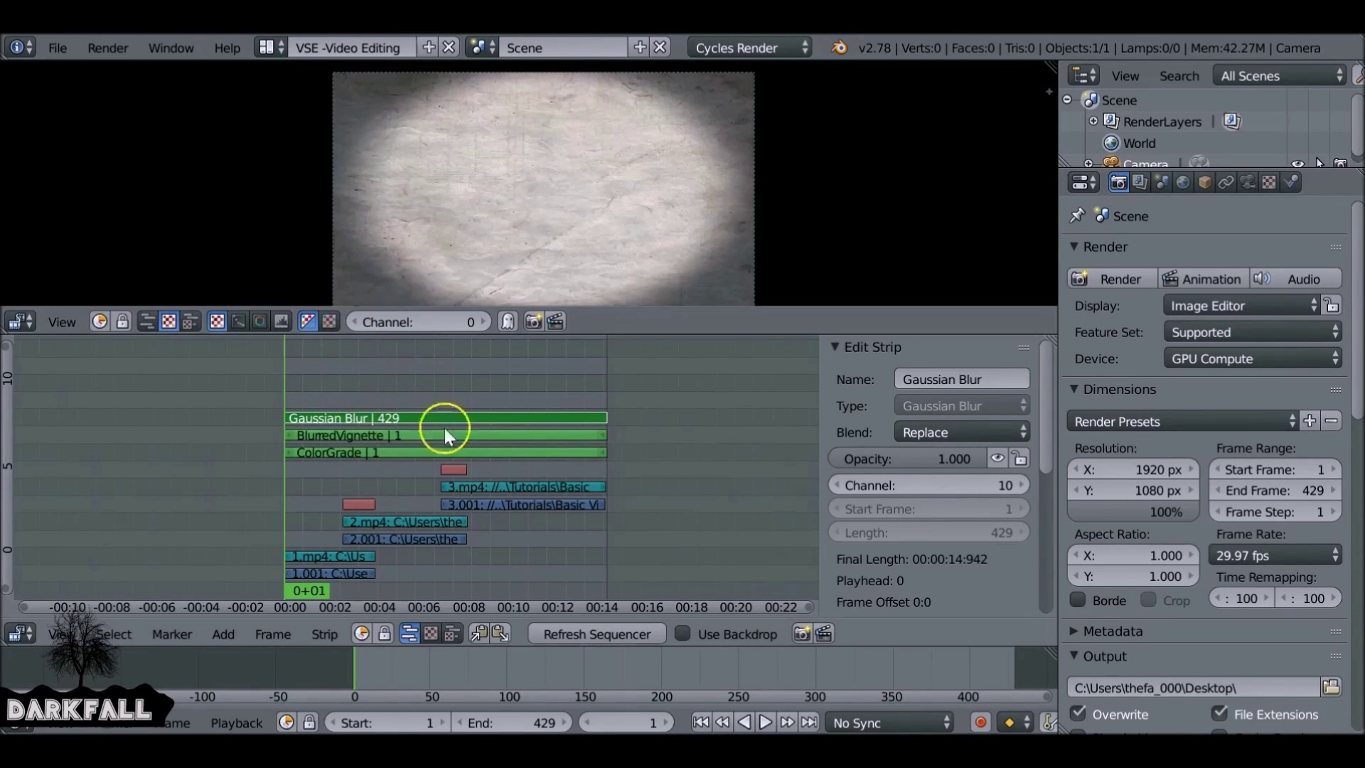
{"action": "left_click_drag", "start_coordinate": [1048, 403], "coordinate": [1026, 522]}
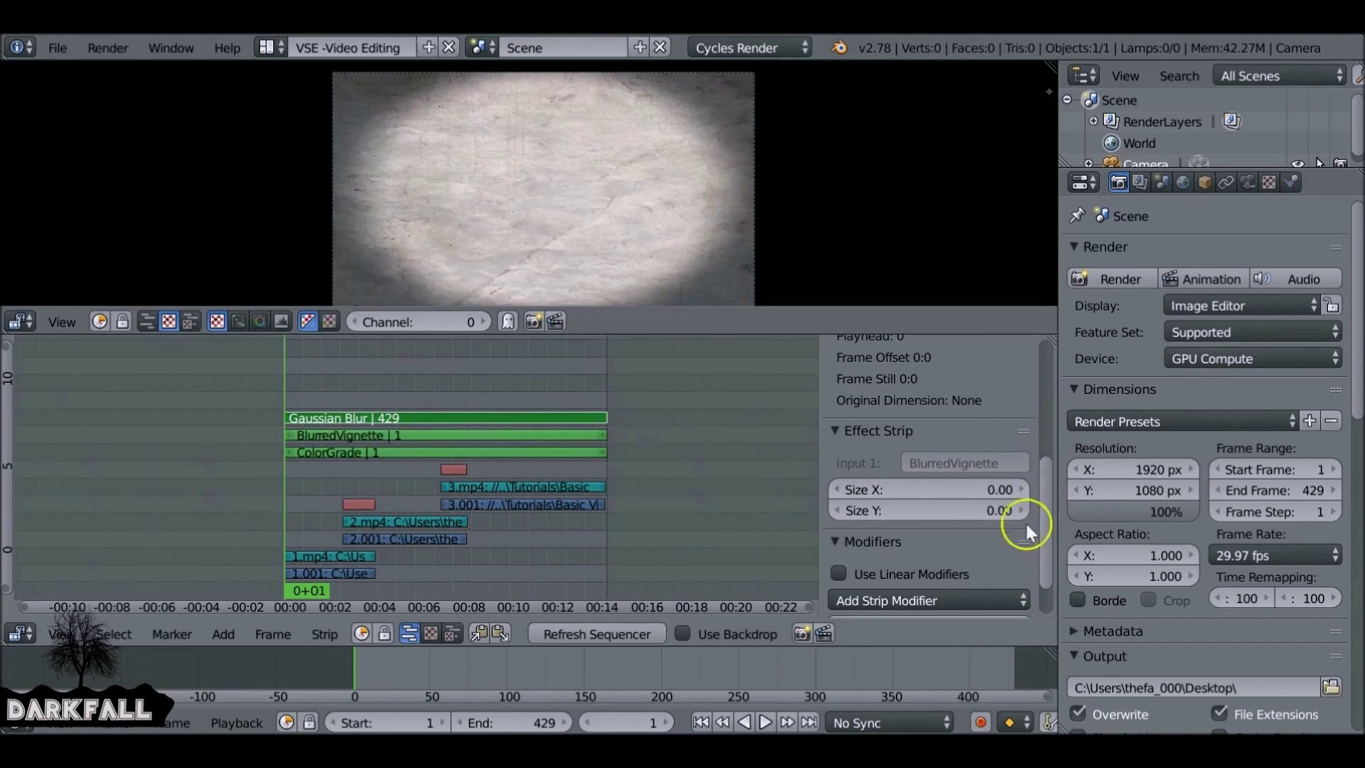
- Set the Gaussian Blur Size X and Size Y both to 20
{"action": "left_click", "coordinate": [929, 483]}
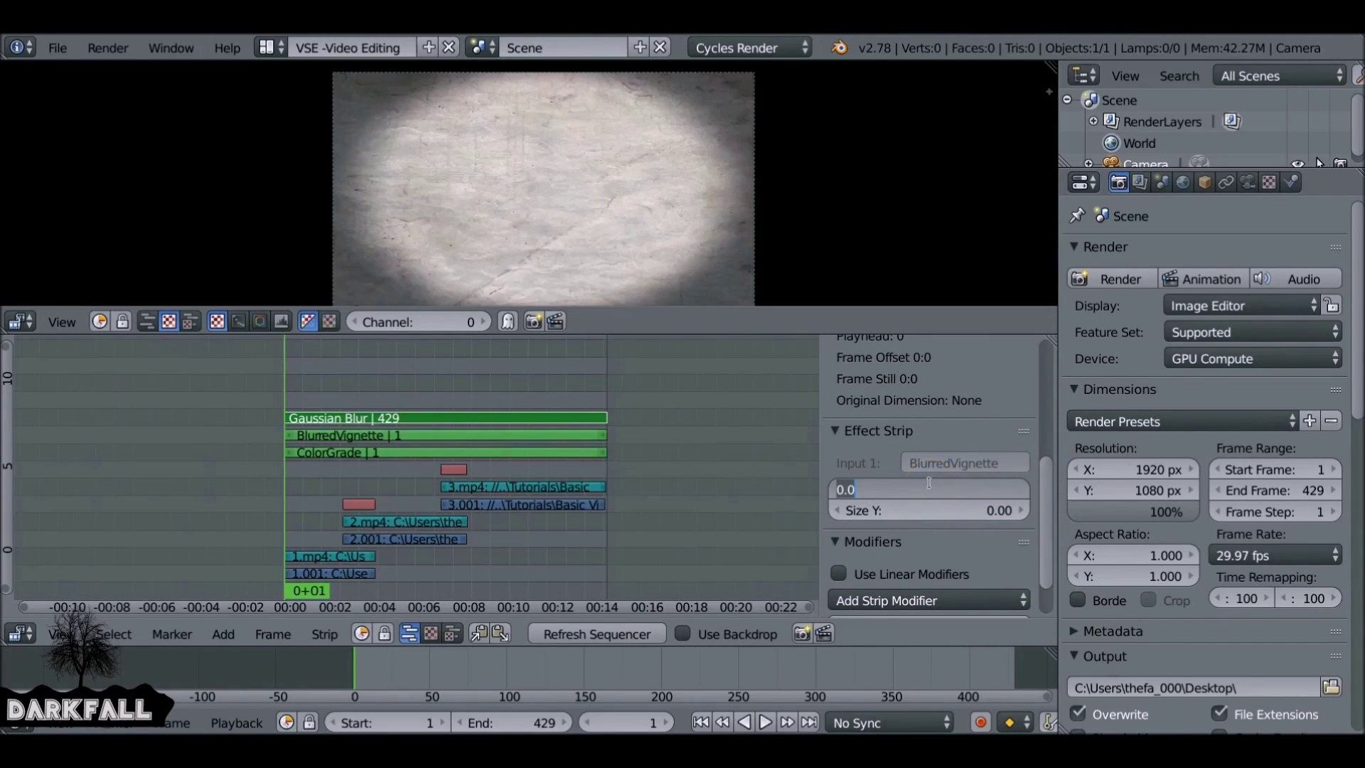
{"action": "type", "text": "20"}
{"action": "key", "text": "Return"}
{"action": "left_click", "coordinate": [945, 509]}
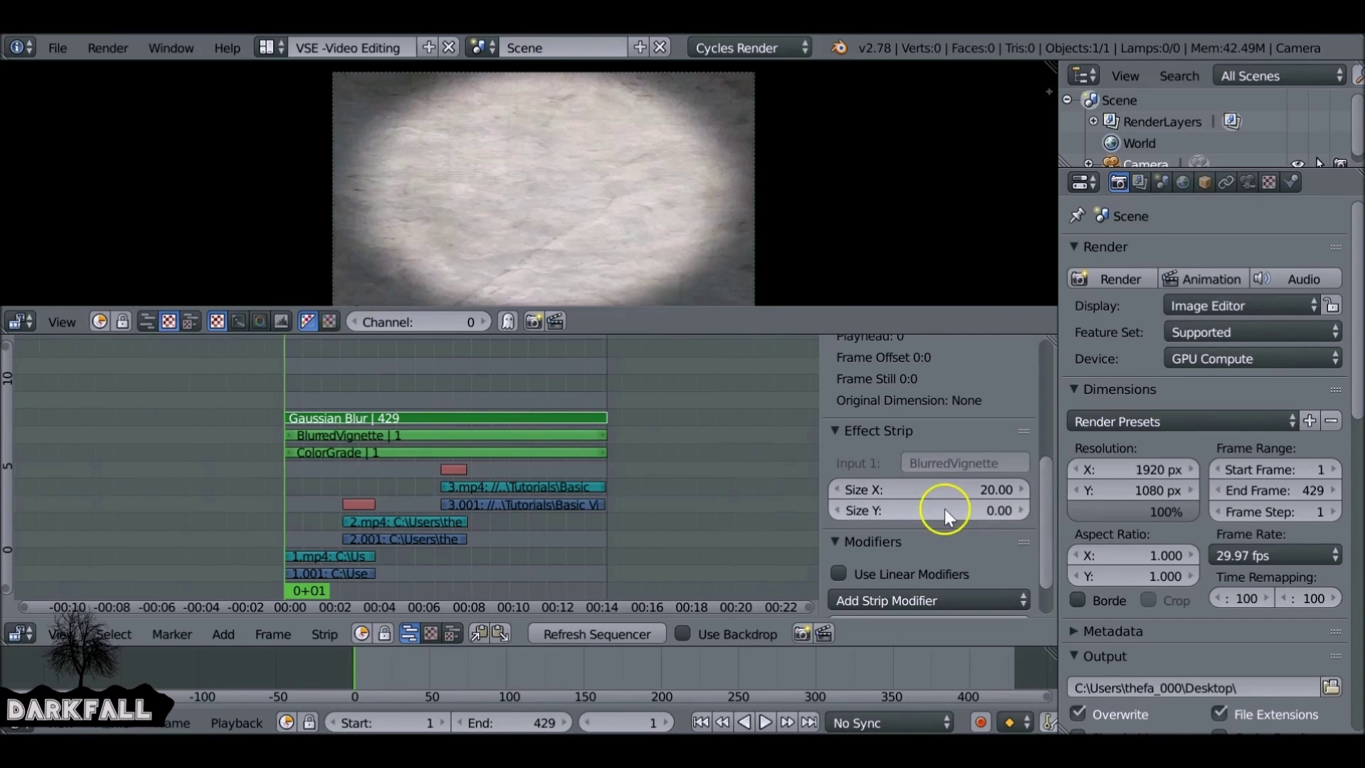
{"action": "type", "text": "20"}
{"action": "key", "text": "Return"}
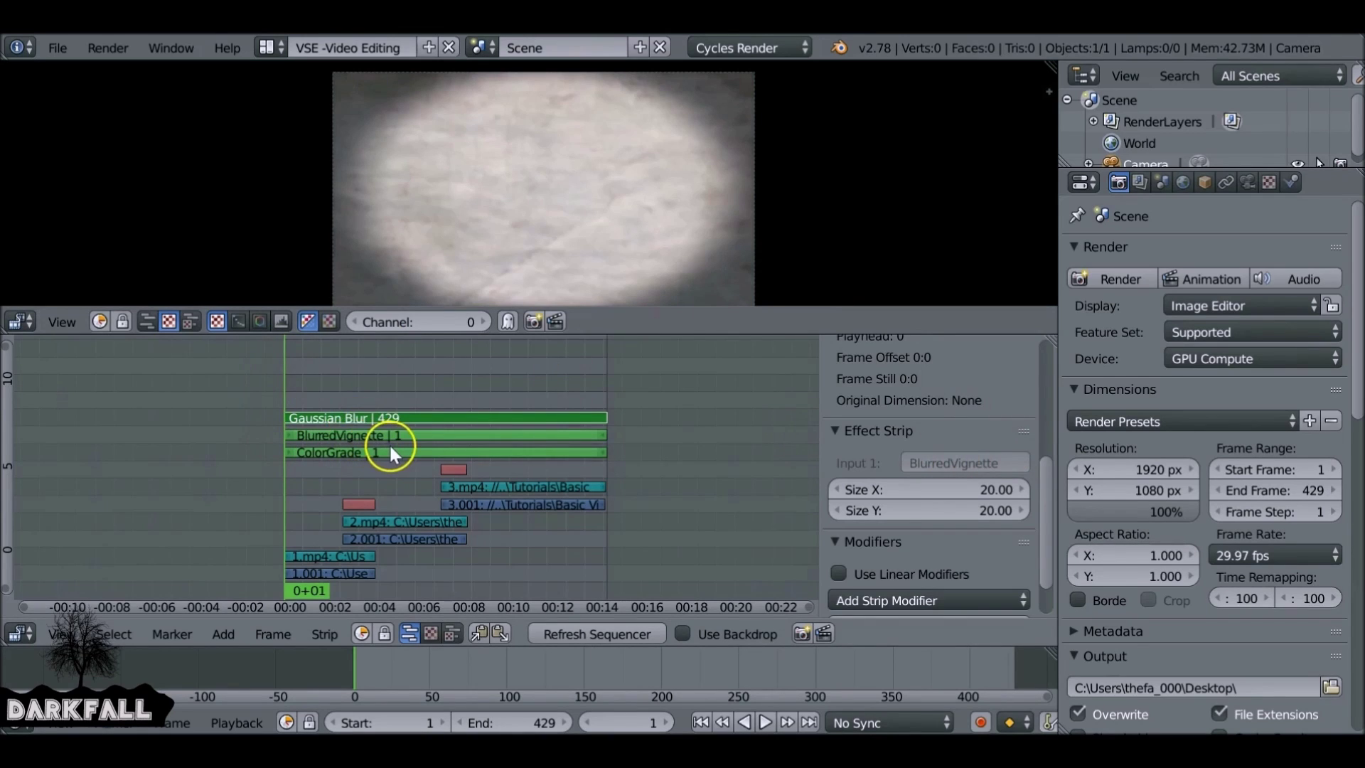
- Move all strips up by one channel, keeping their frame positions
{"action": "right_click", "coordinate": [438, 420]}
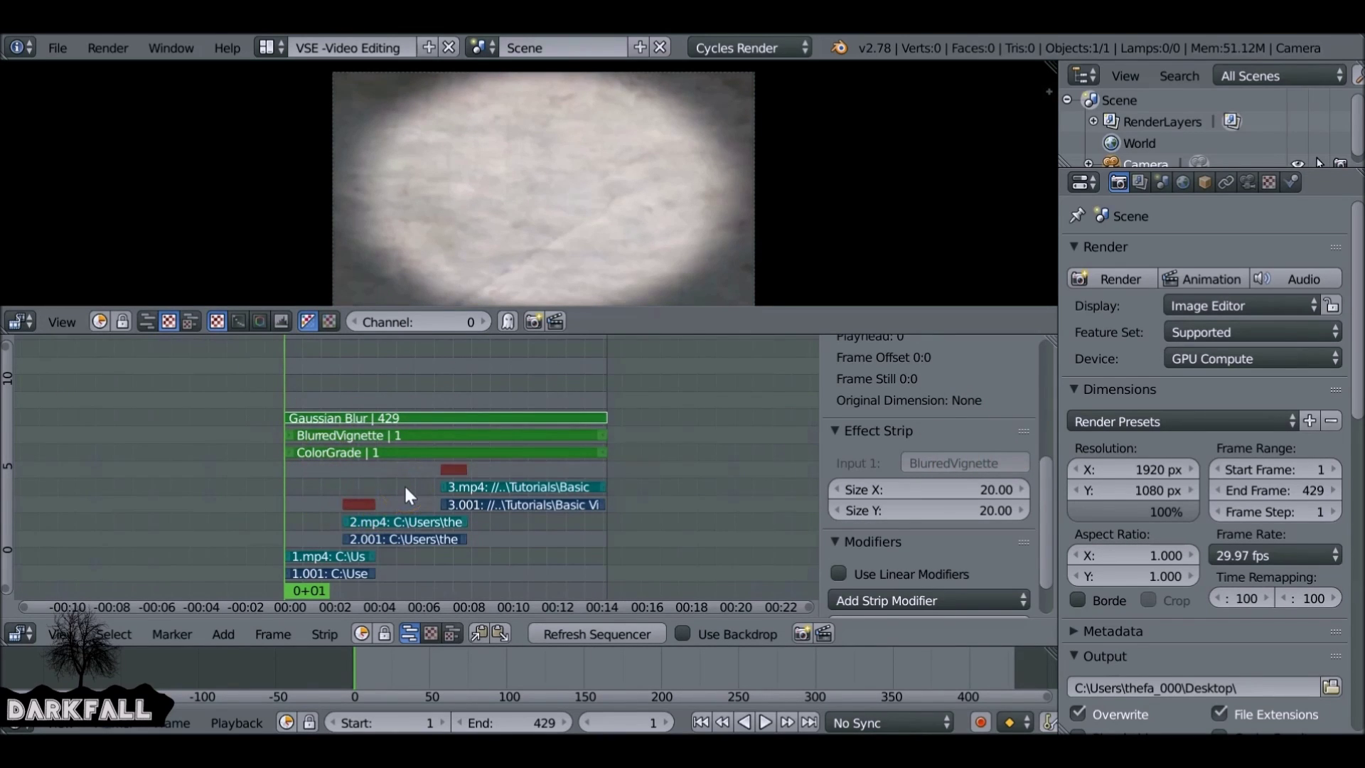
{"action": "key", "text": "a"}
{"action": "key", "text": "g"}
{"action": "key", "text": "y"}
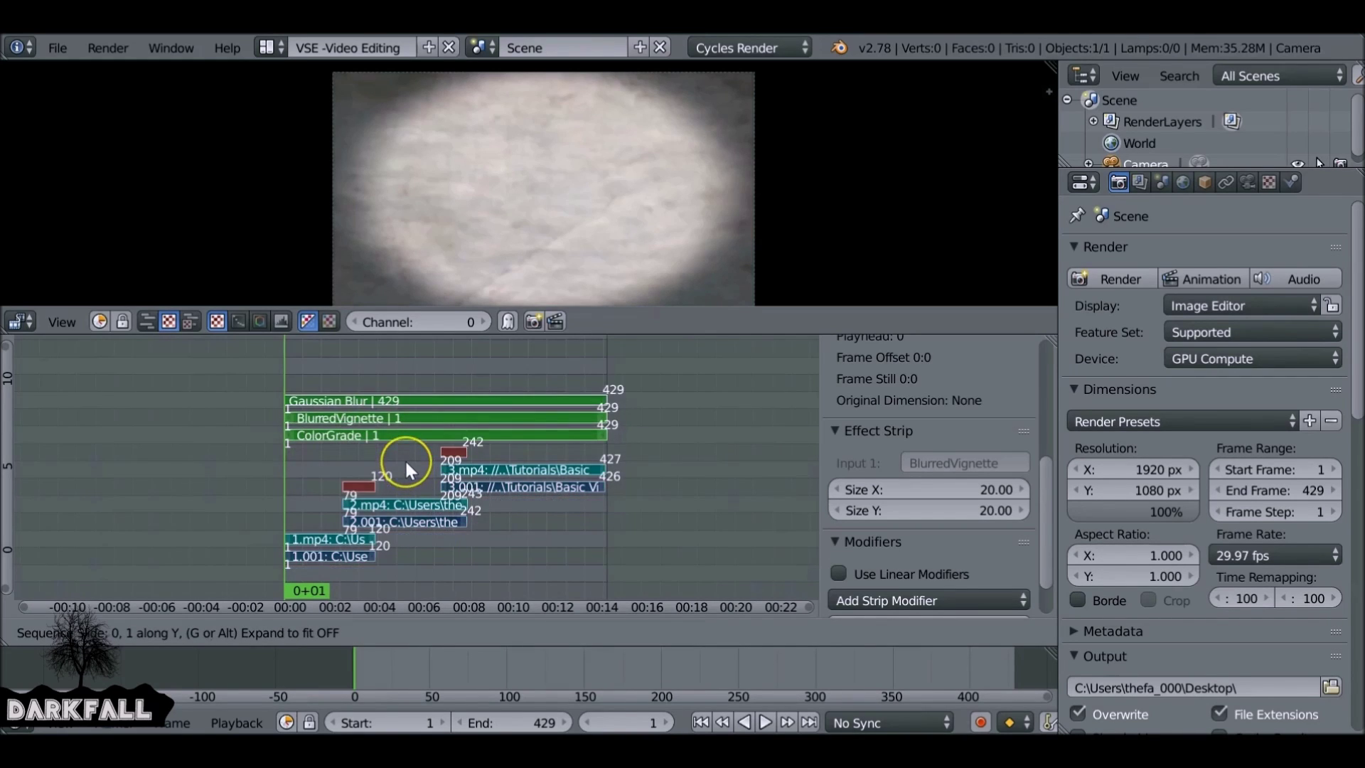
{"action": "left_click", "coordinate": [406, 470]}
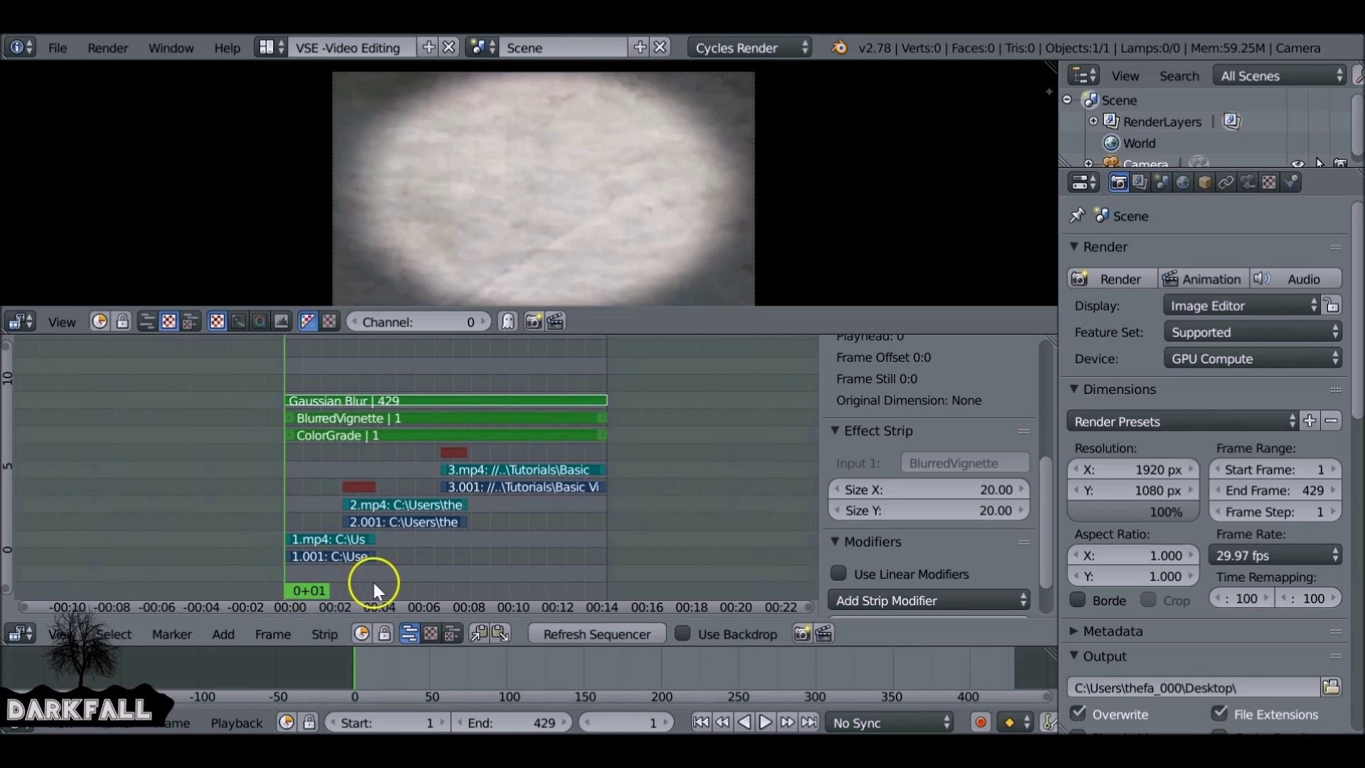
{"action": "key", "text": "a"}
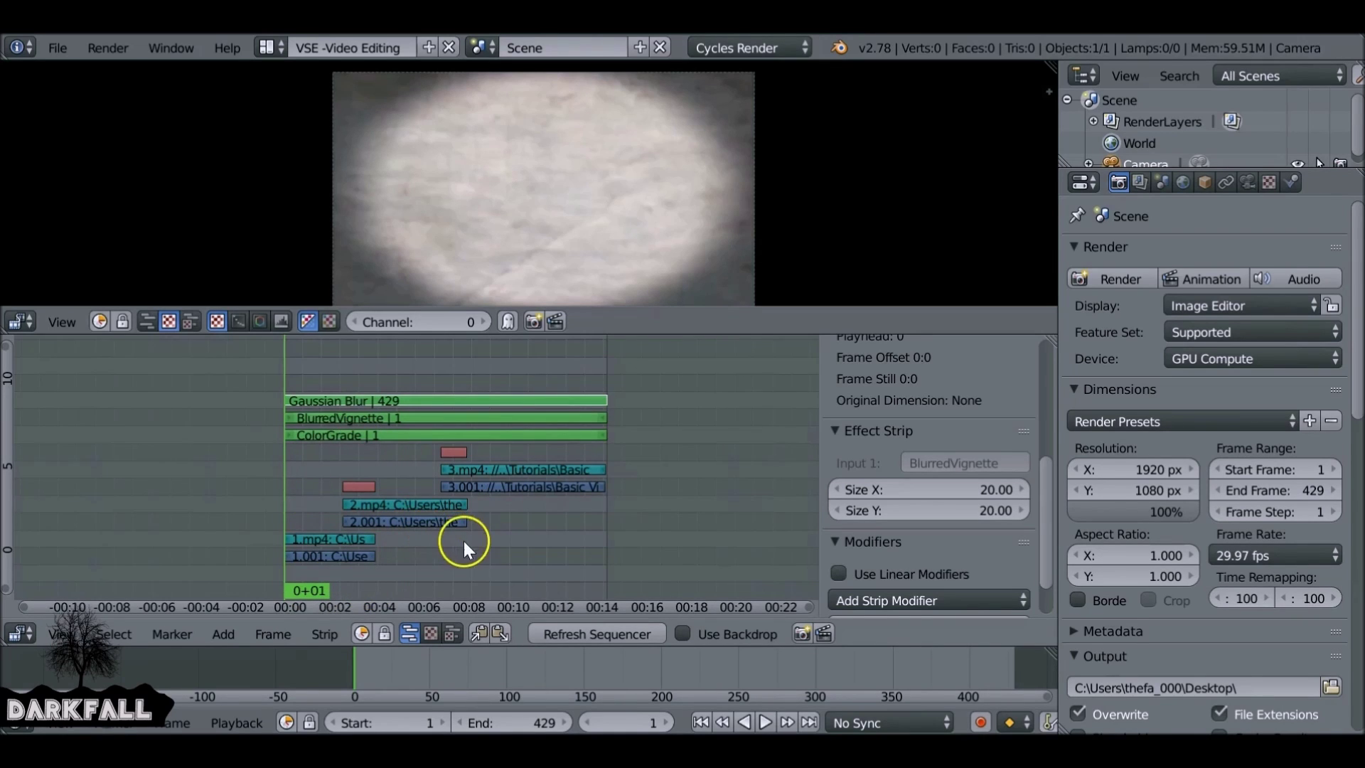
- Add Vignette.png from the Desktop as an image strip in channel 1
{"action": "key", "text": "shift+a"}
{"action": "mouse_move", "coordinate": [447, 560]}
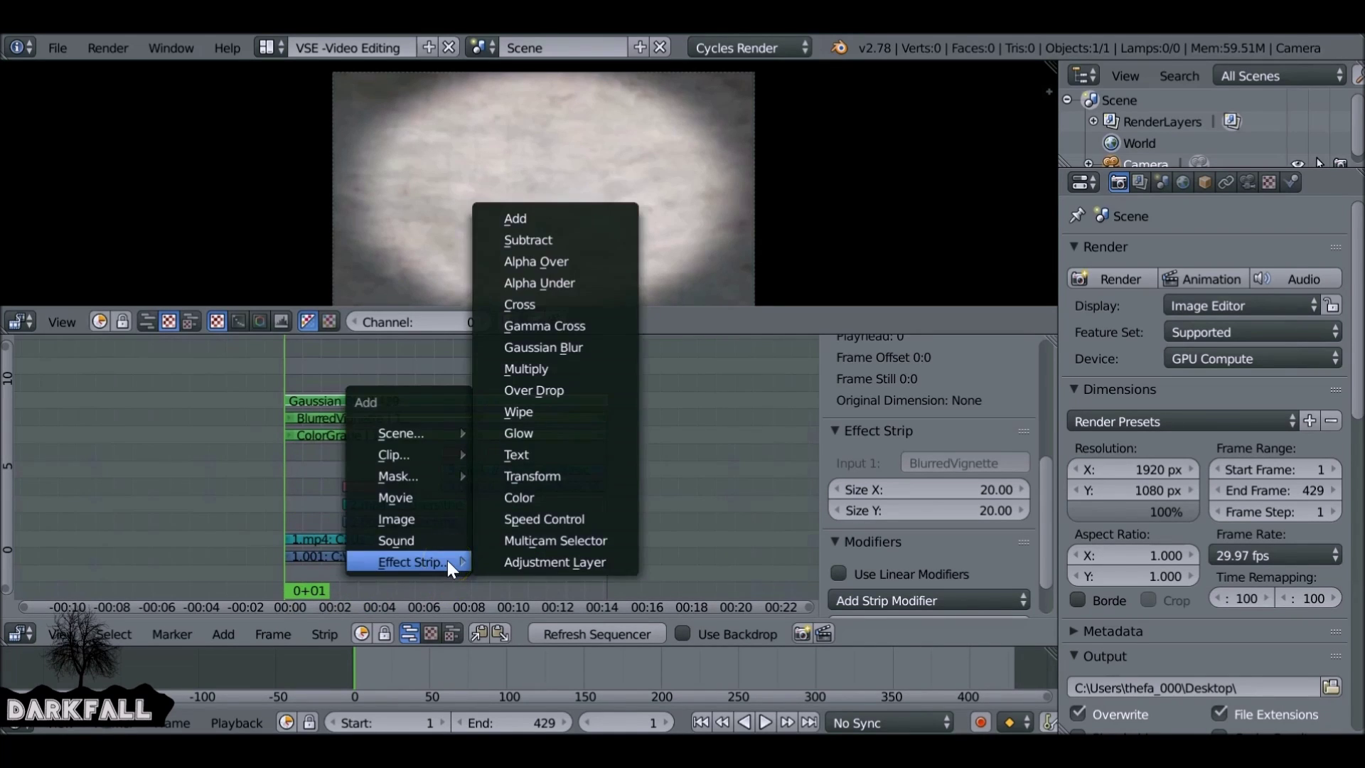
{"action": "left_click", "coordinate": [416, 522]}
{"action": "left_click", "coordinate": [158, 269]}
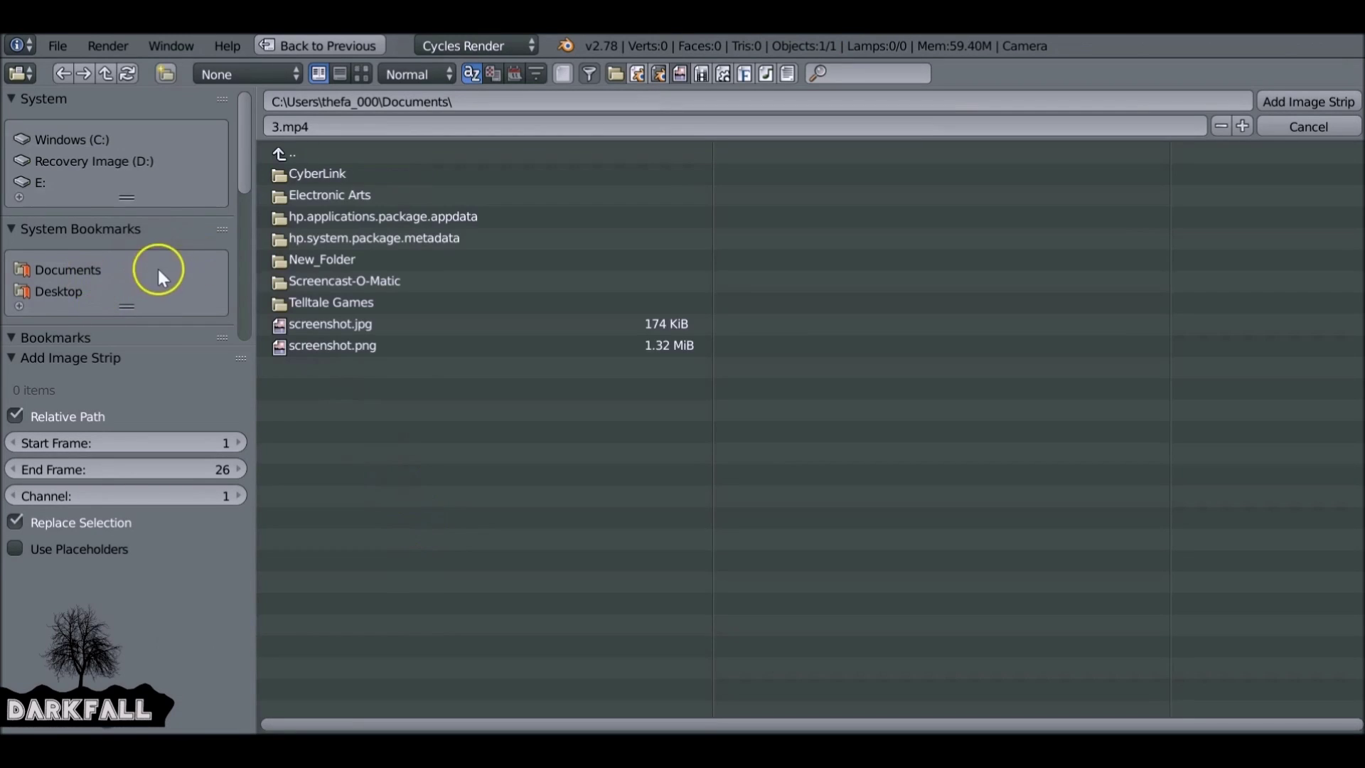
{"action": "left_click", "coordinate": [157, 290]}
{"action": "left_click", "coordinate": [792, 429]}
{"action": "left_click", "coordinate": [1314, 100]}
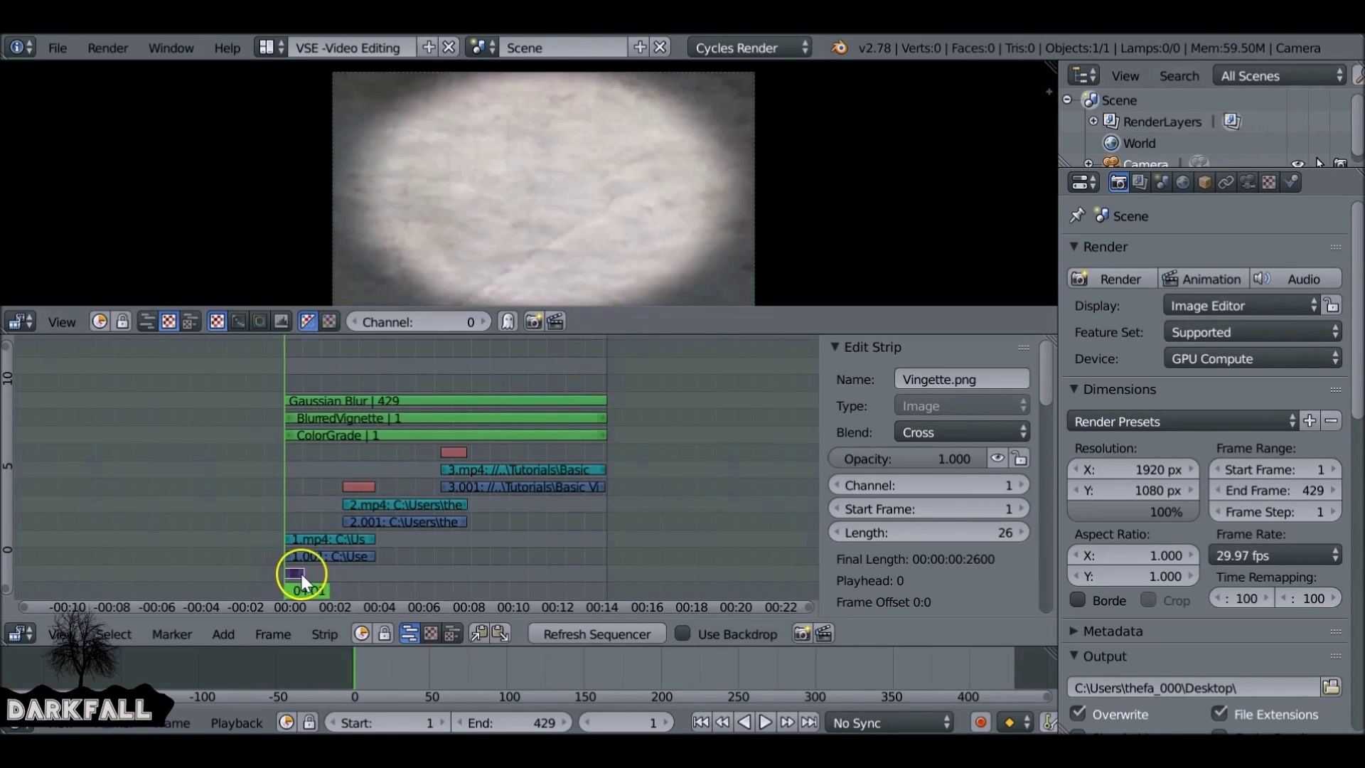
- Preview the edit, then stretch the Vingette.png strip to 429 frames
{"action": "key", "text": "alt+a"}
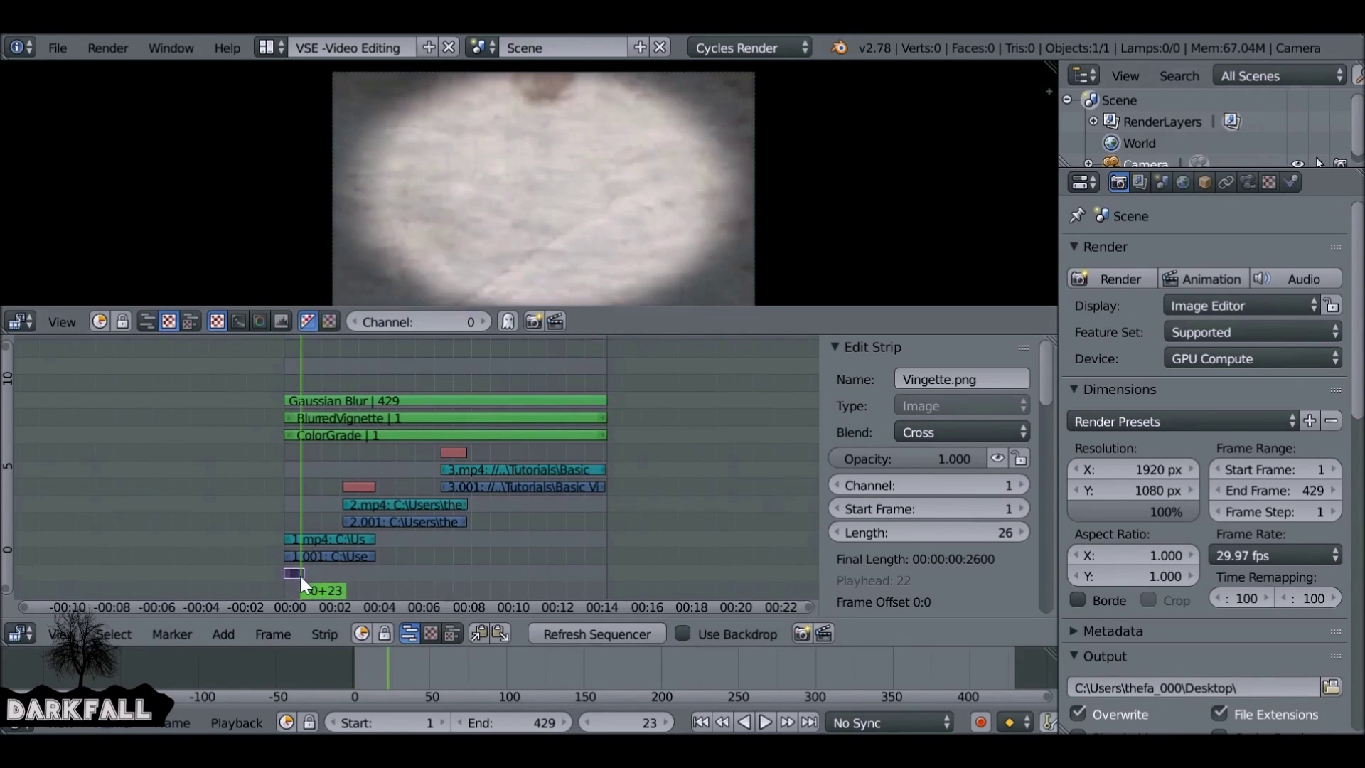
{"action": "key", "text": "shift+Left"}
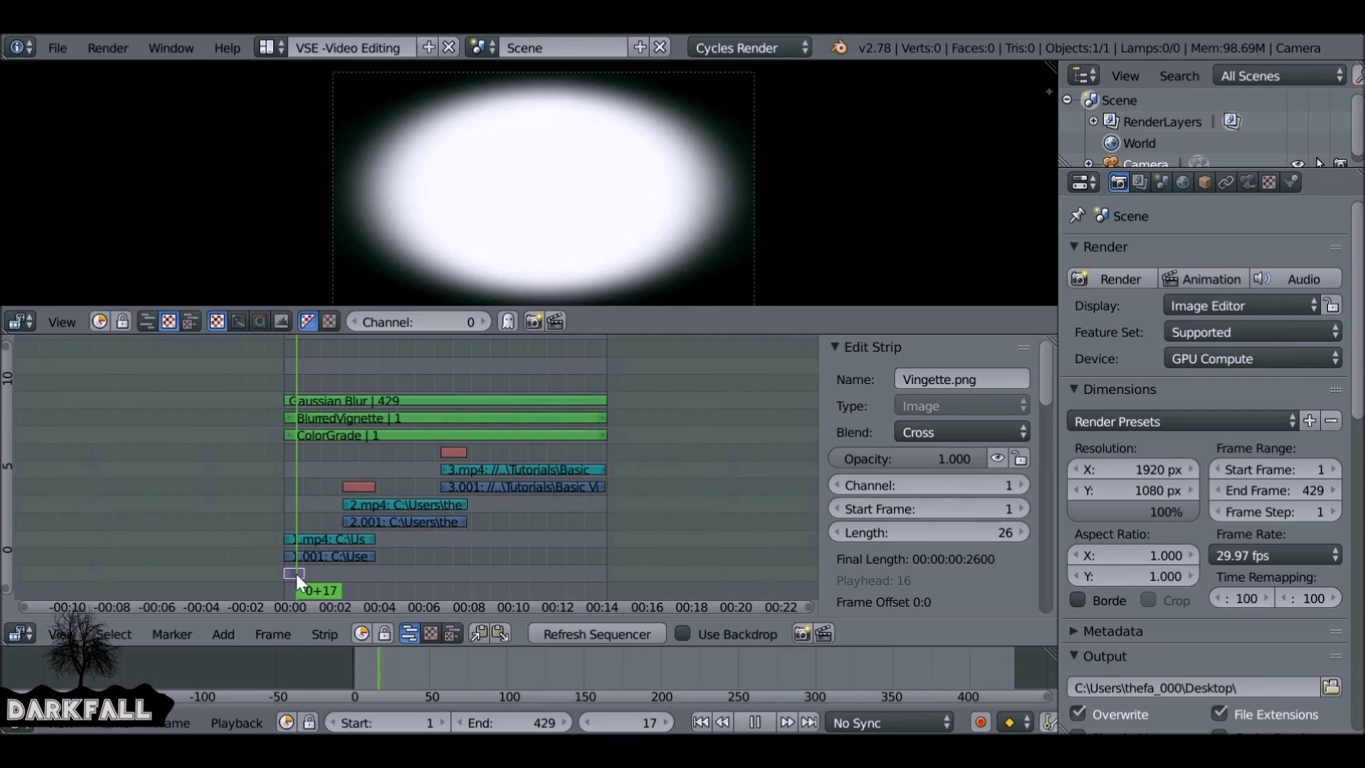
{"action": "key", "text": "alt+a"}
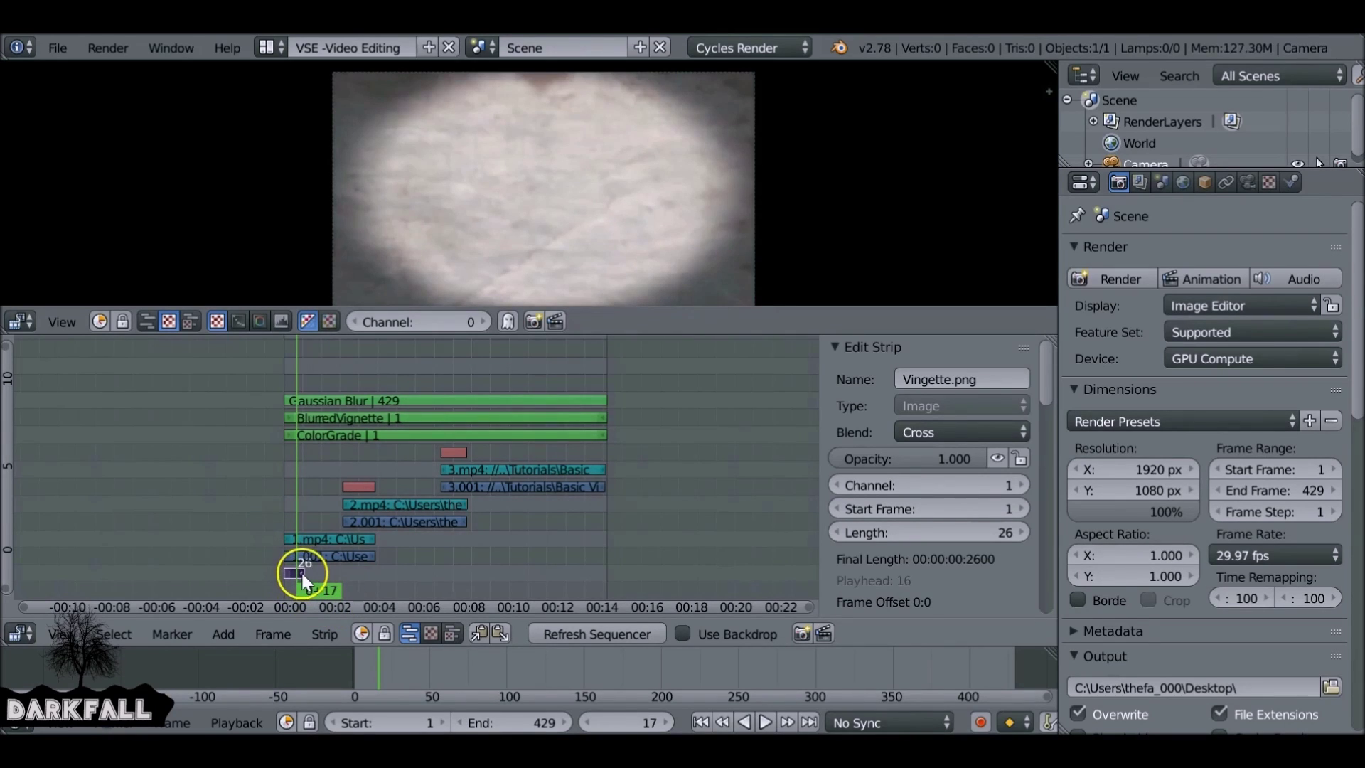
{"action": "key", "text": "g"}
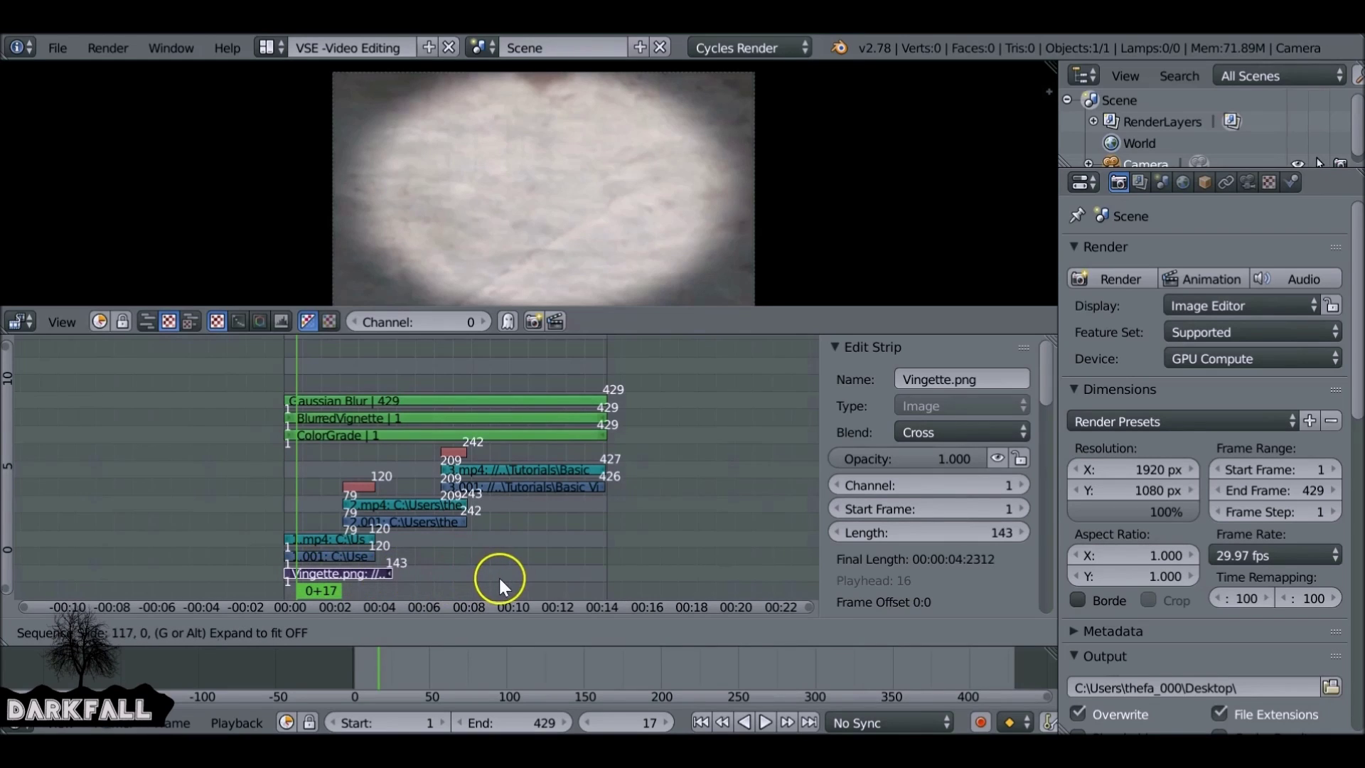
{"action": "key", "text": "Escape"}
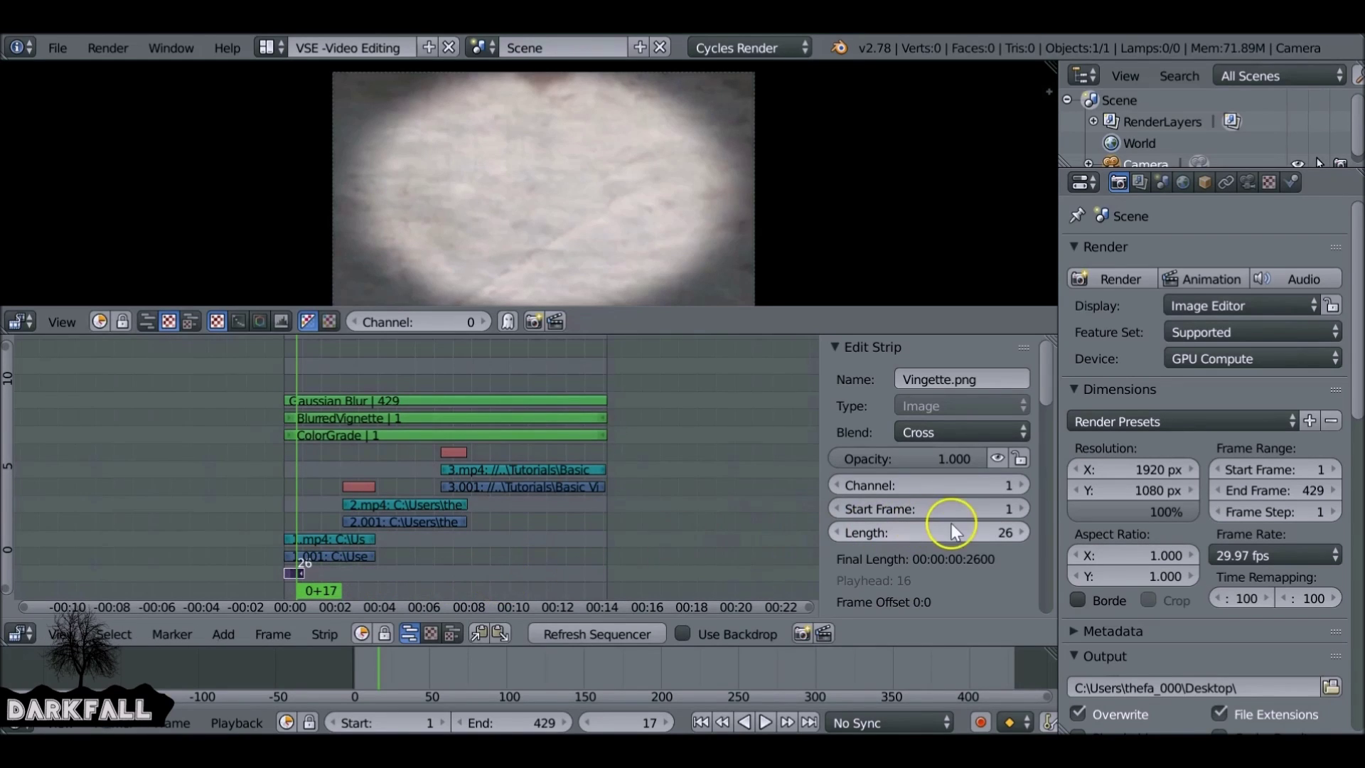
{"action": "type", "text": "429"}
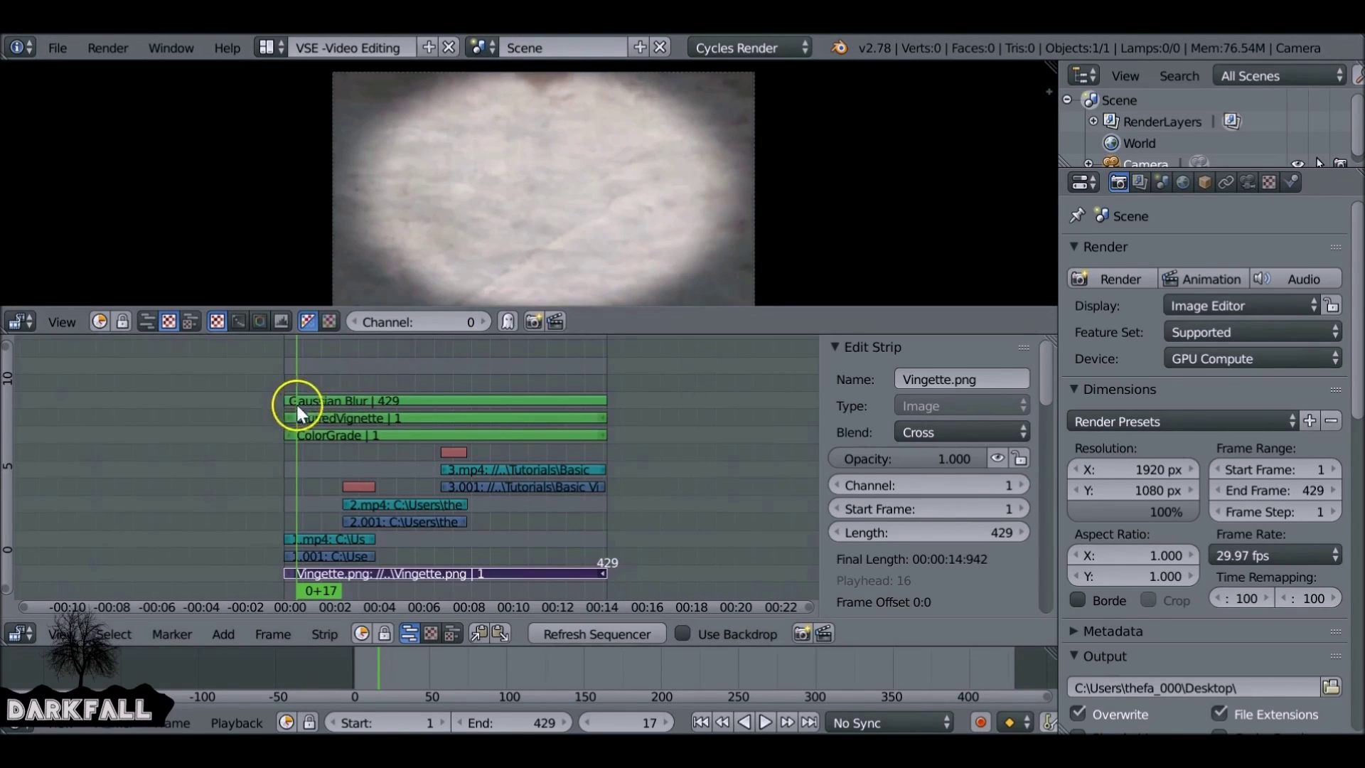
- Add a Mask strip modifier to the Gaussian Blur strip
{"action": "left_click", "coordinate": [317, 401]}
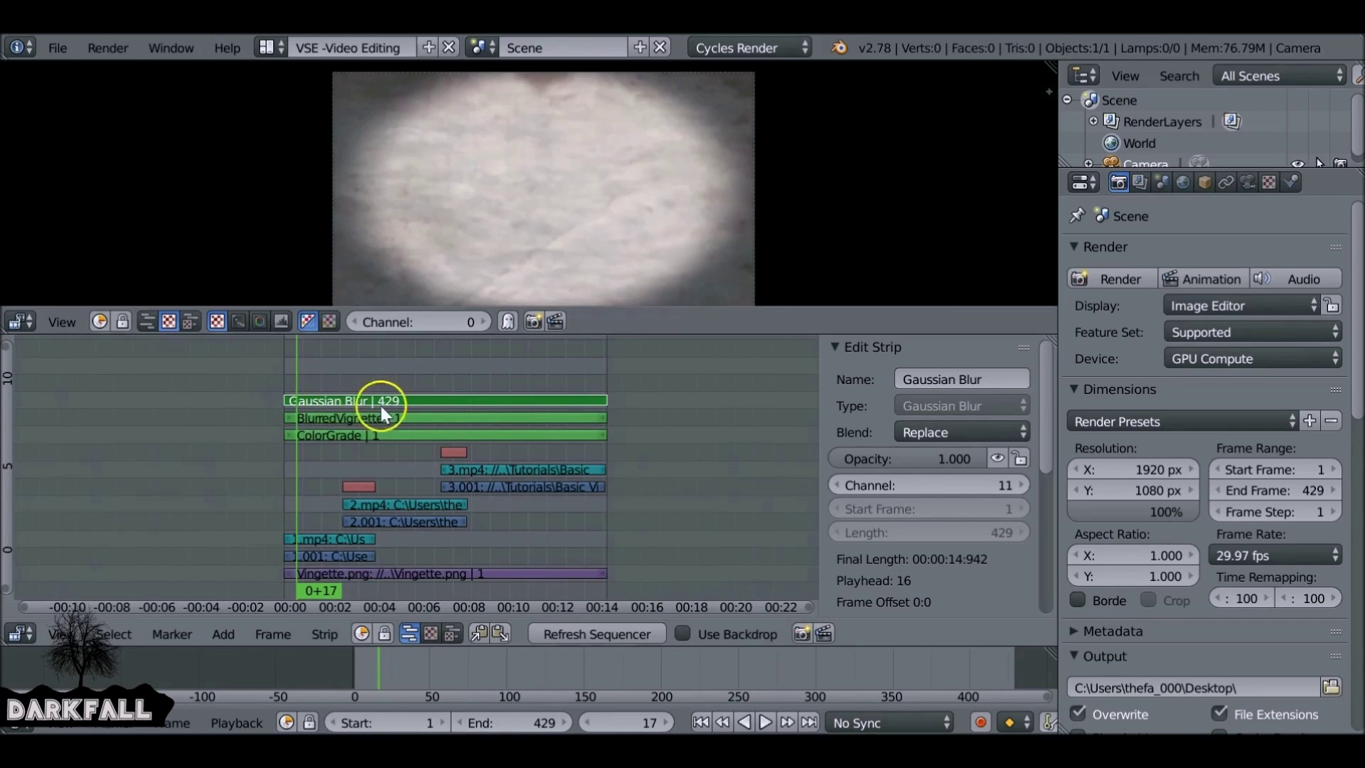
{"action": "left_click_drag", "start_coordinate": [1048, 392], "coordinate": [1038, 564]}
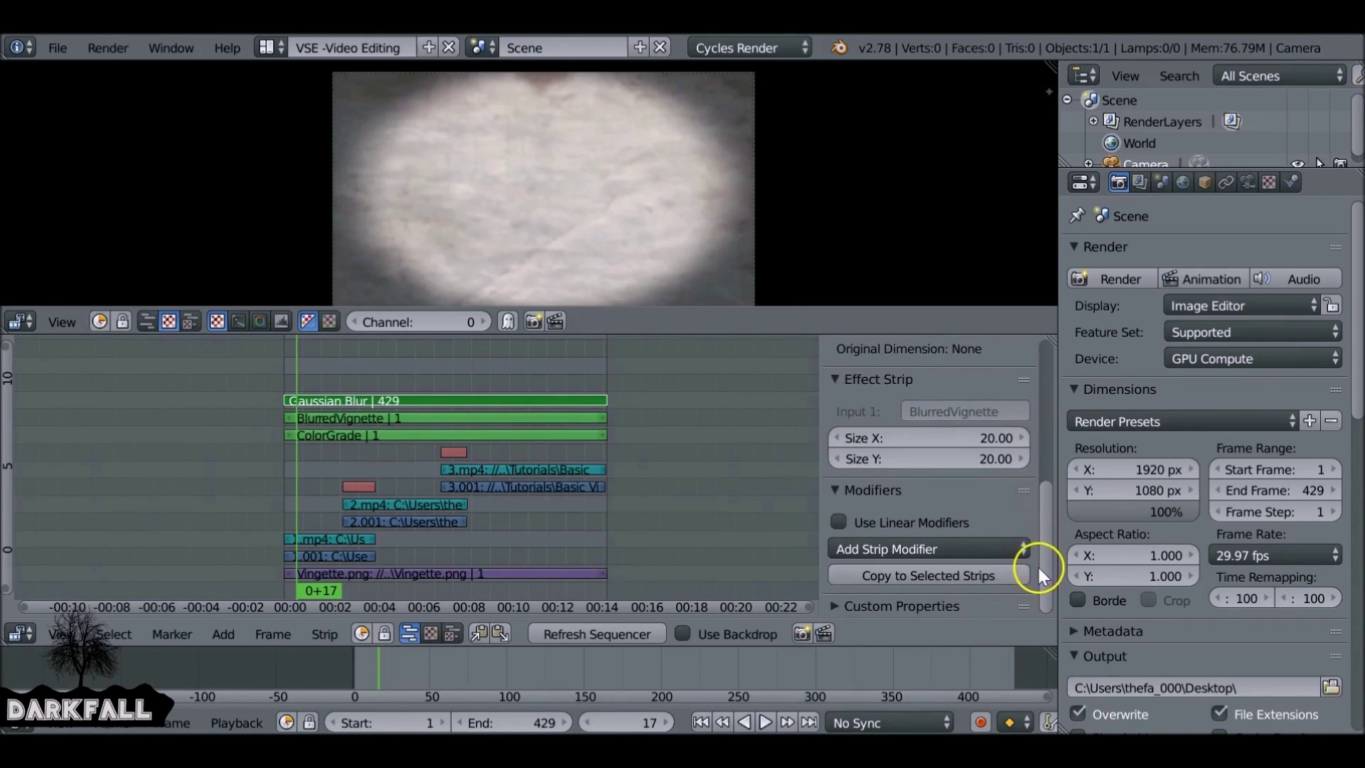
{"action": "left_click", "coordinate": [969, 549]}
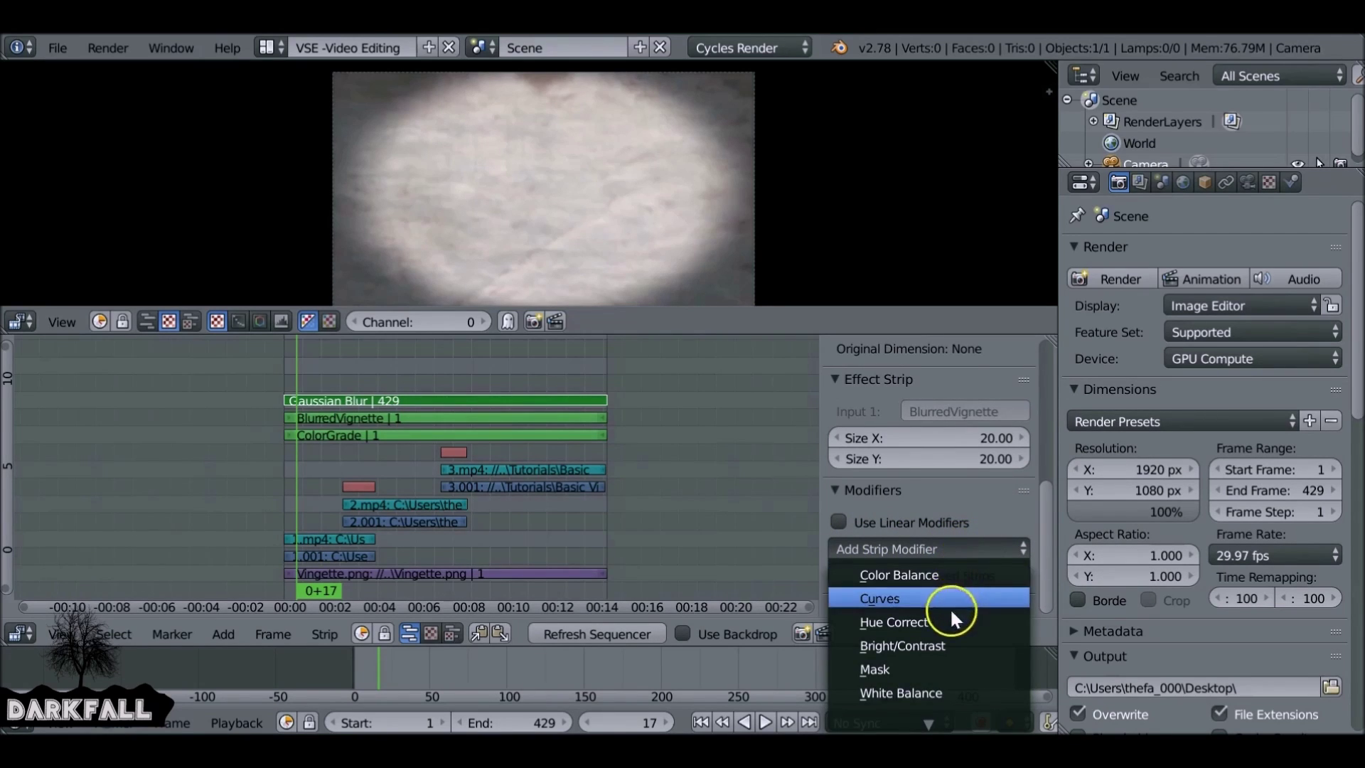
{"action": "mouse_move", "coordinate": [928, 726]}
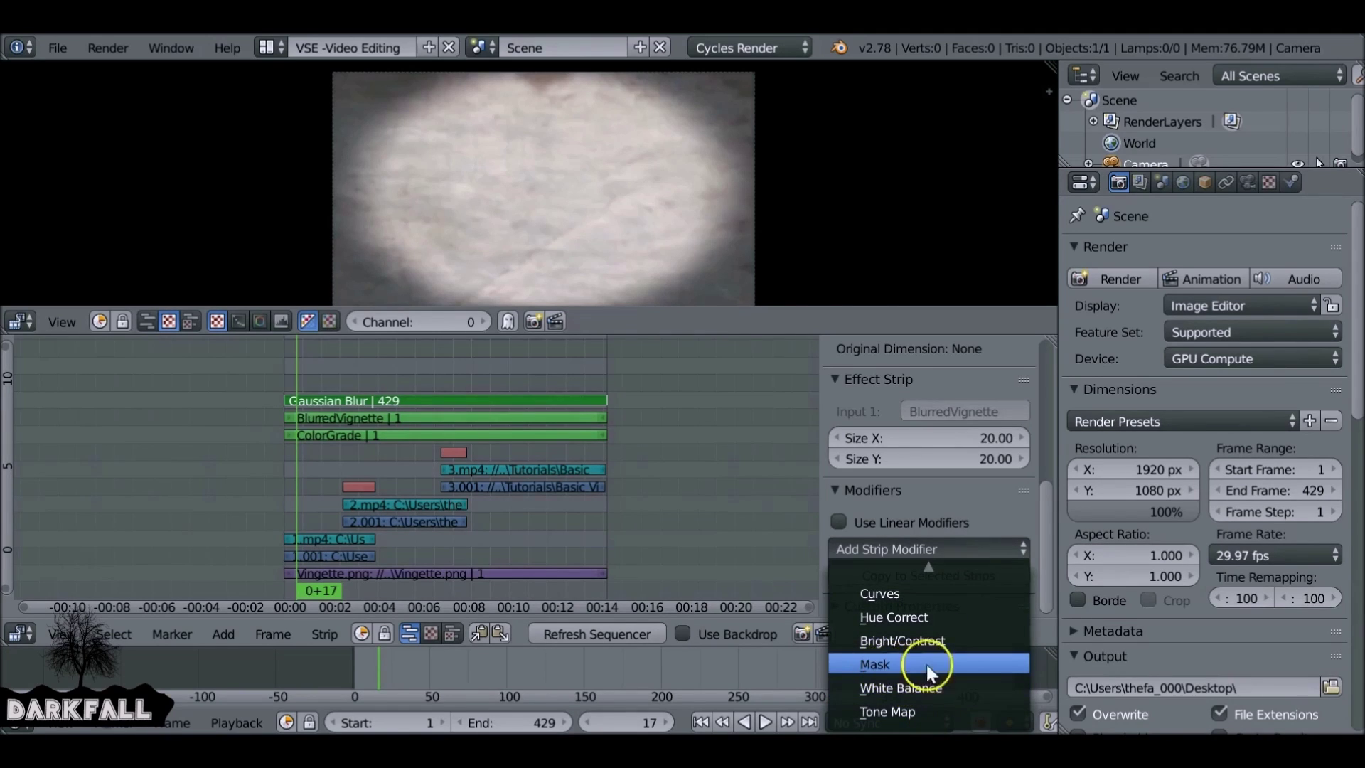
{"action": "left_click", "coordinate": [966, 664]}
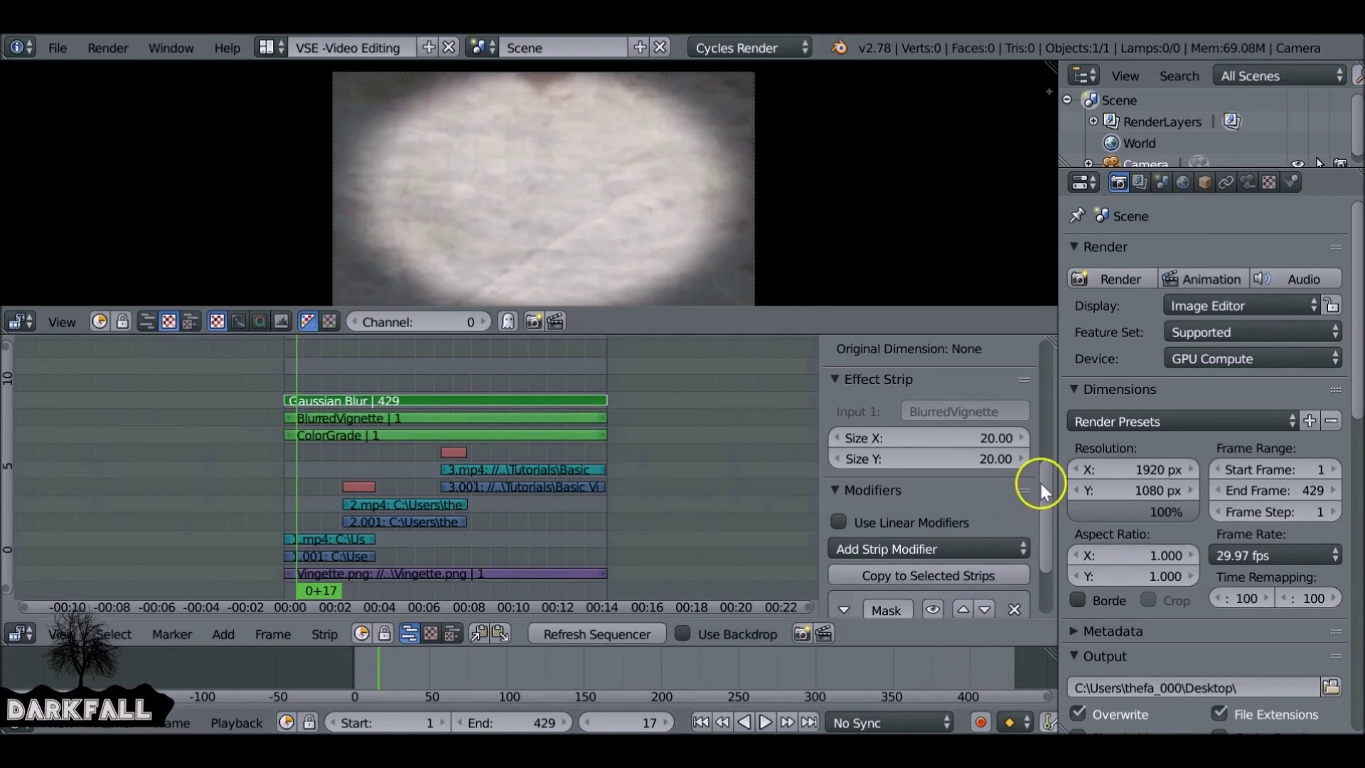
- Set the Mask modifier's input to Strip and choose Vingette.png as the mask
{"action": "left_click_drag", "start_coordinate": [1047, 472], "coordinate": [1047, 531]}
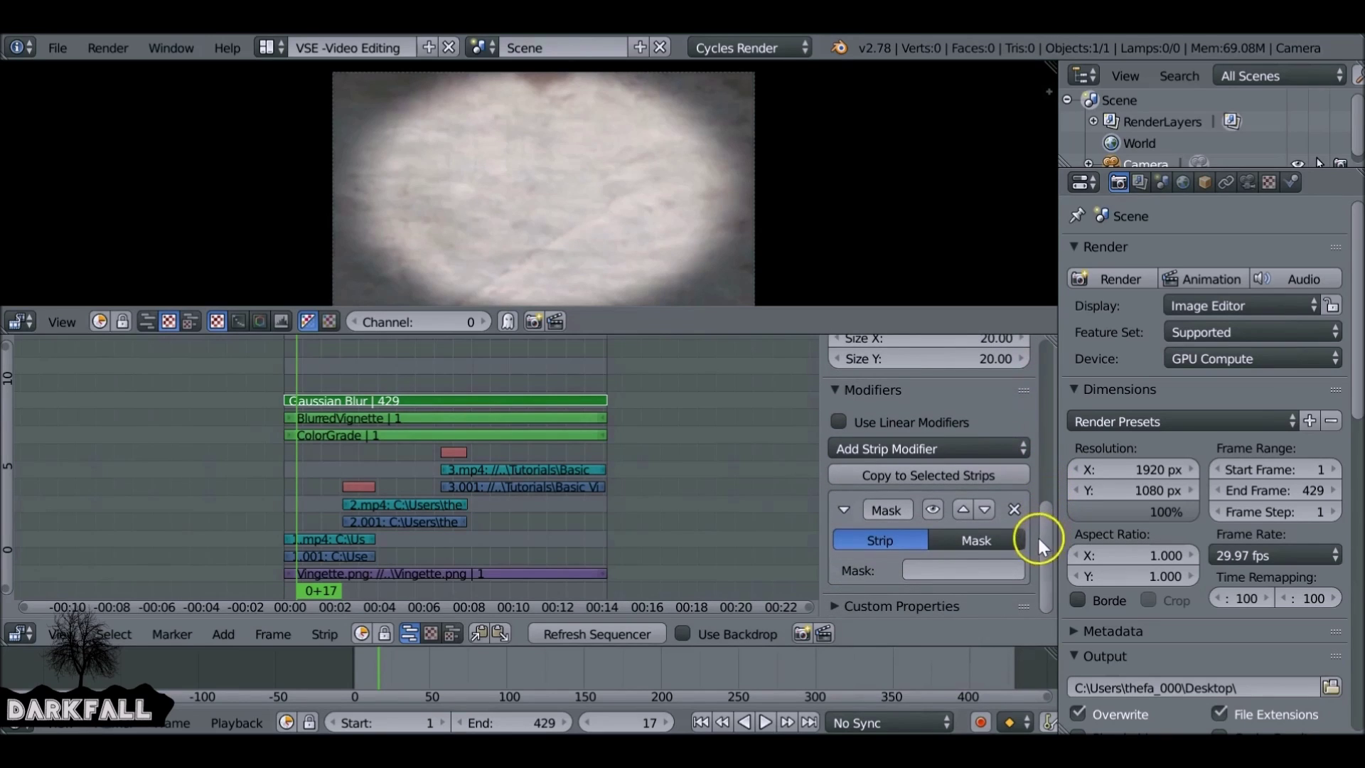
{"action": "left_click", "coordinate": [975, 537]}
{"action": "scroll", "coordinate": [978, 532], "scroll_direction": "down", "scroll_amount": 1}
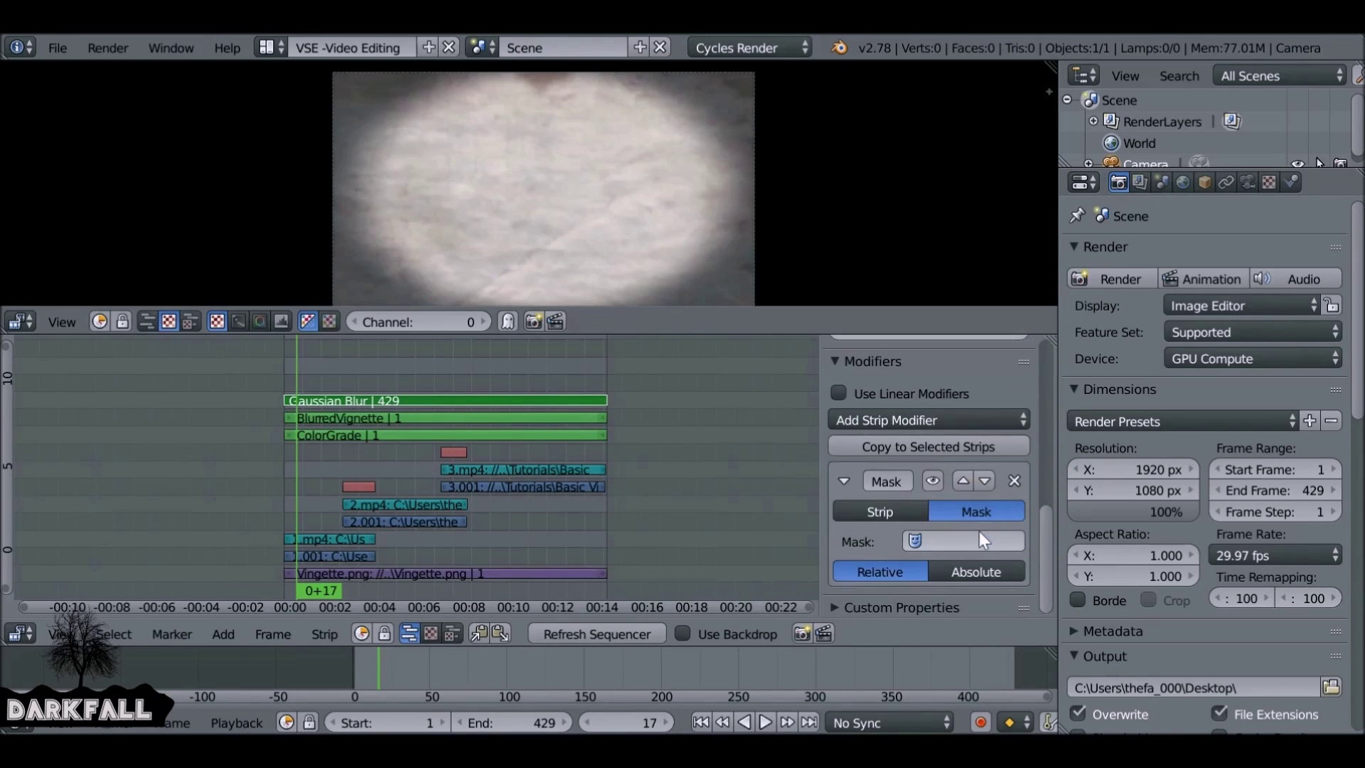
{"action": "left_click", "coordinate": [945, 540]}
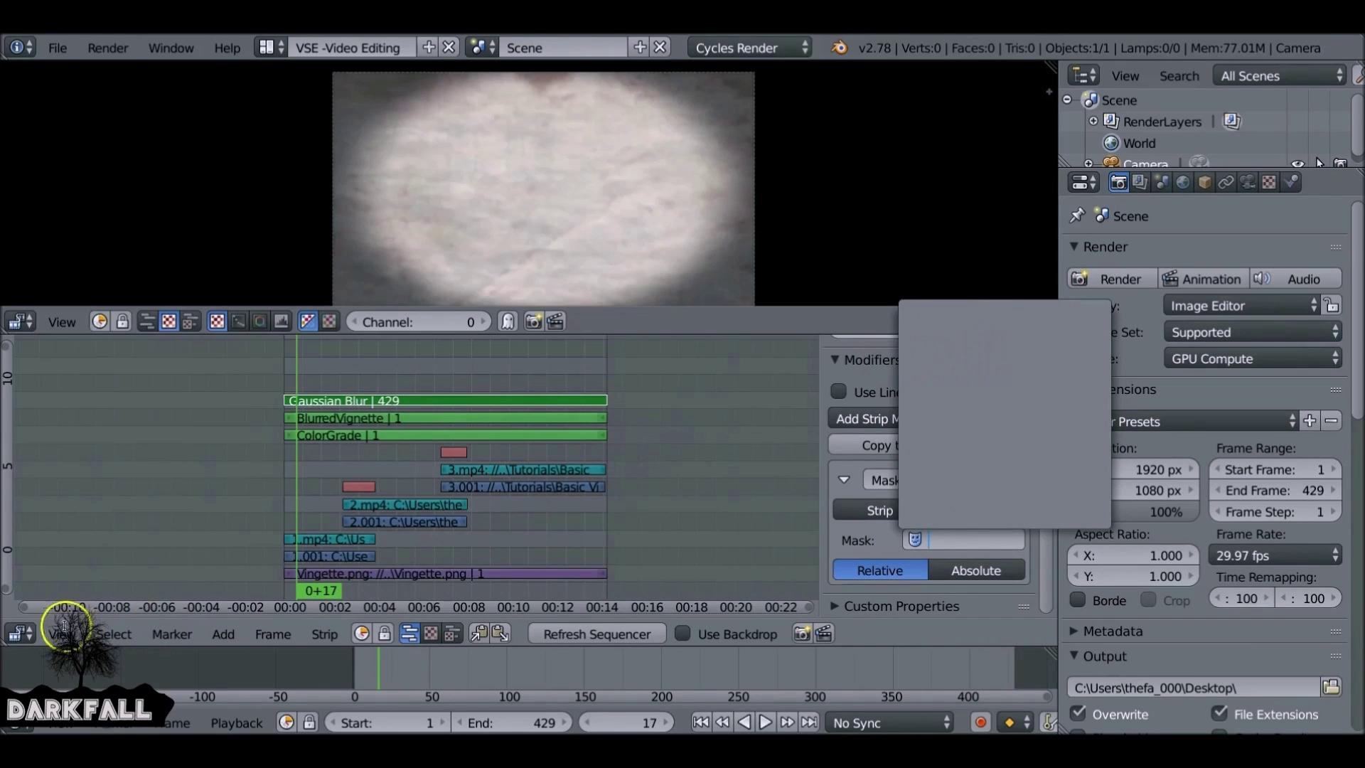
{"action": "left_click", "coordinate": [20, 634]}
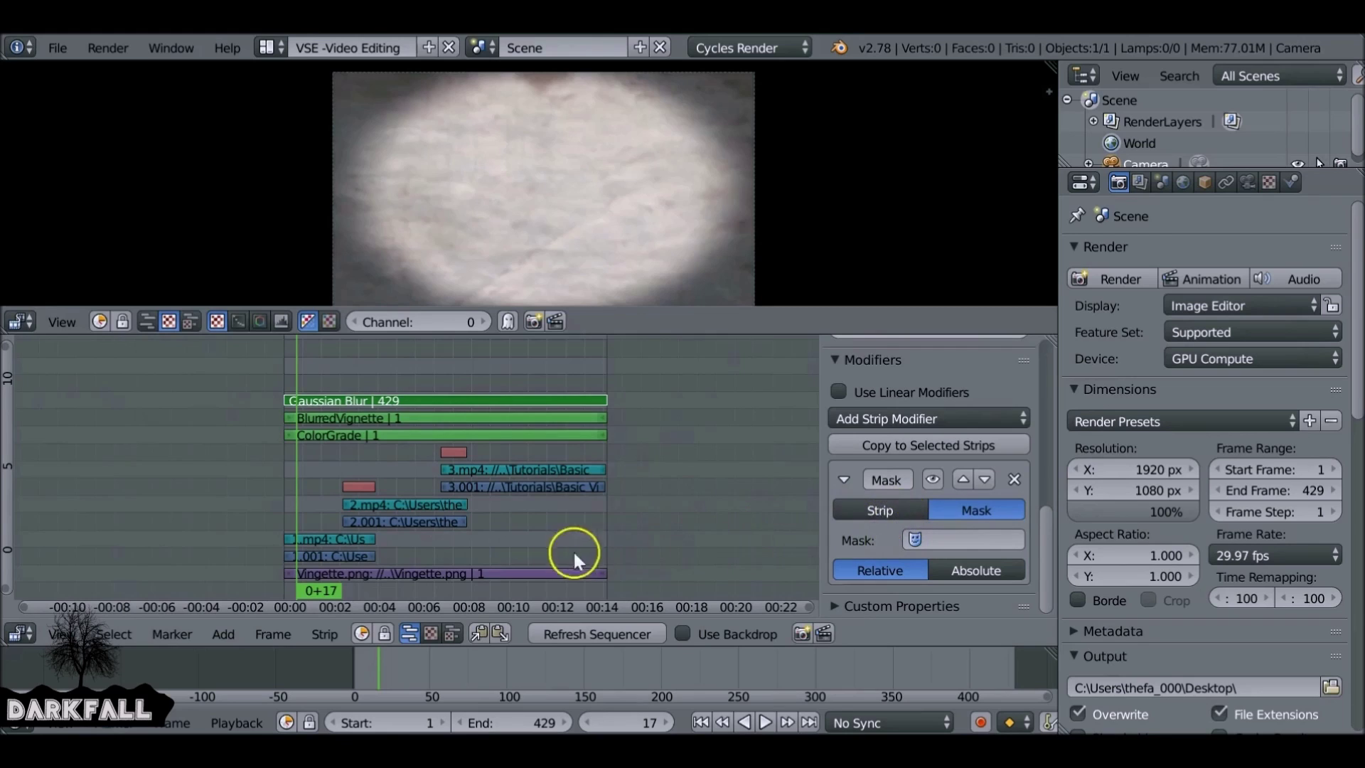
{"action": "right_click", "coordinate": [532, 574]}
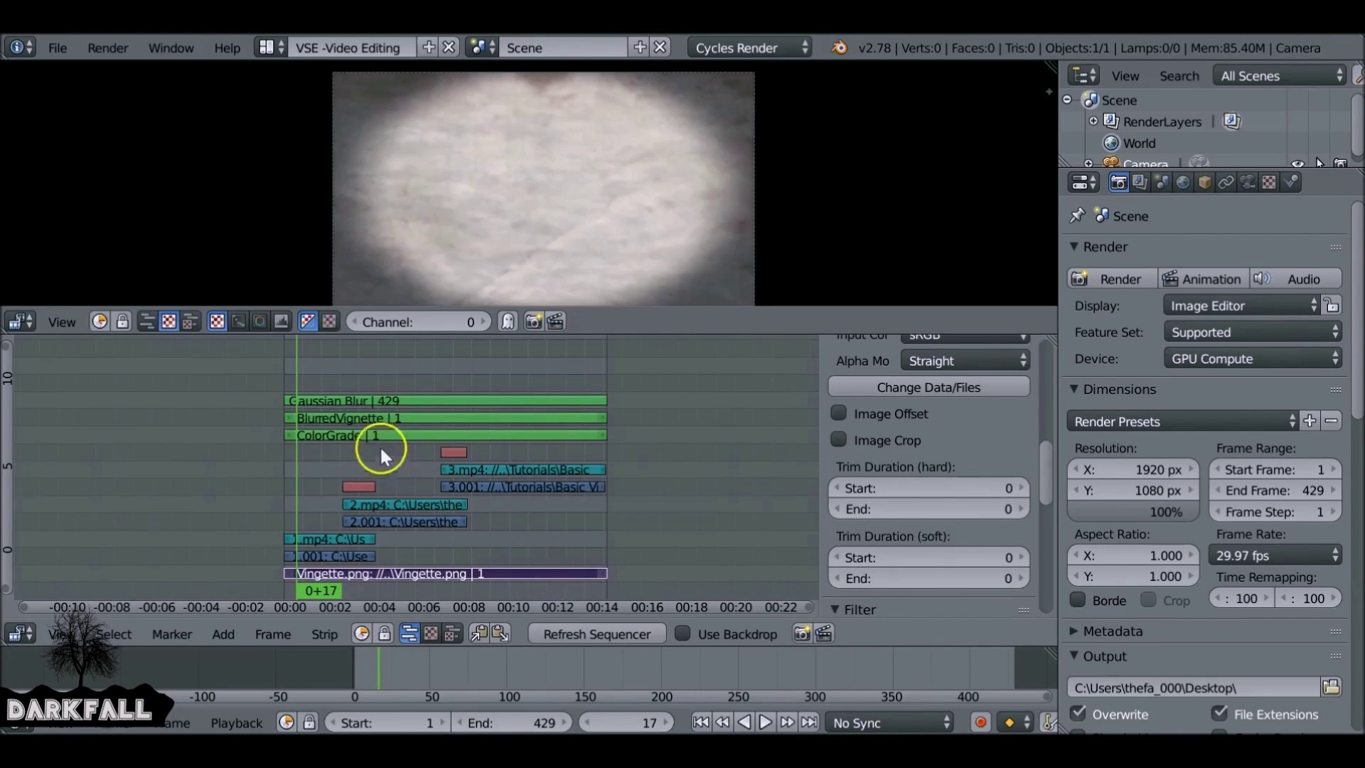
{"action": "right_click", "coordinate": [348, 400]}
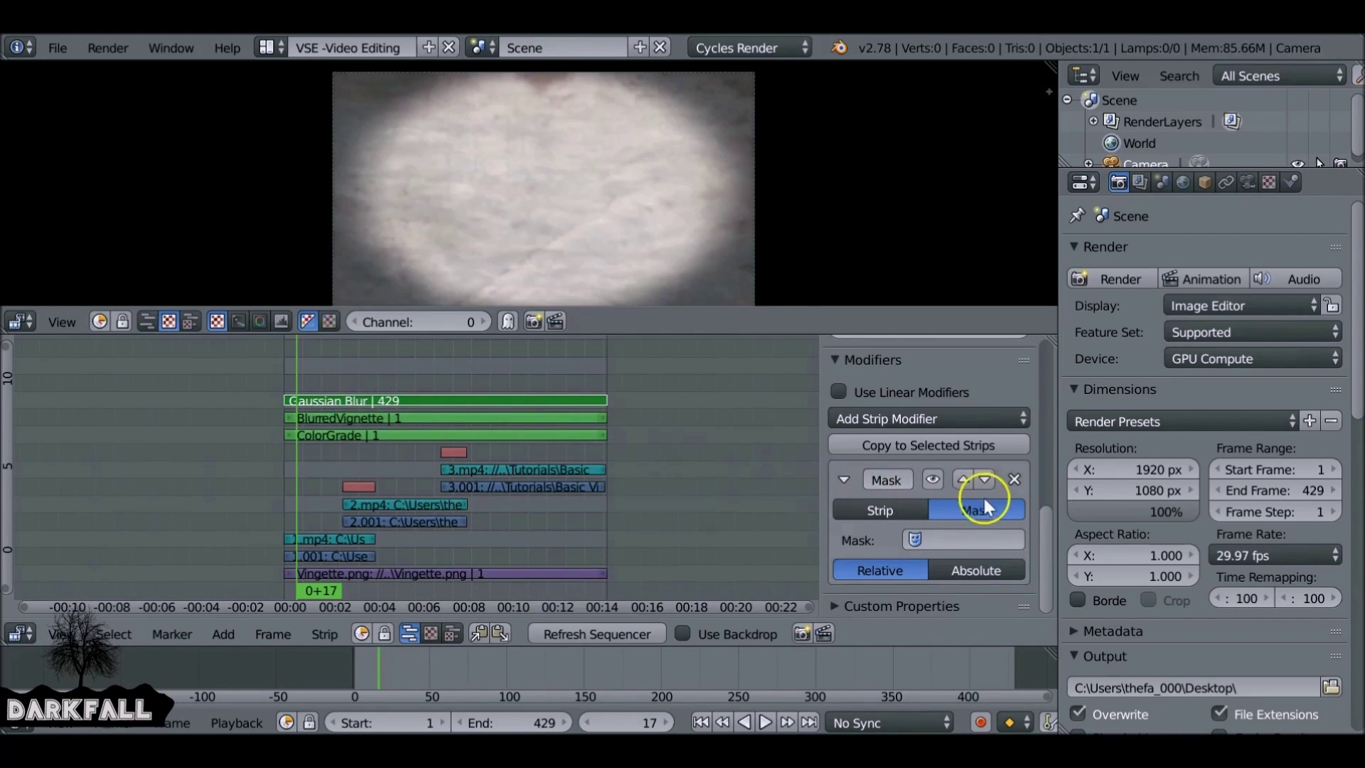
{"action": "left_click", "coordinate": [882, 511]}
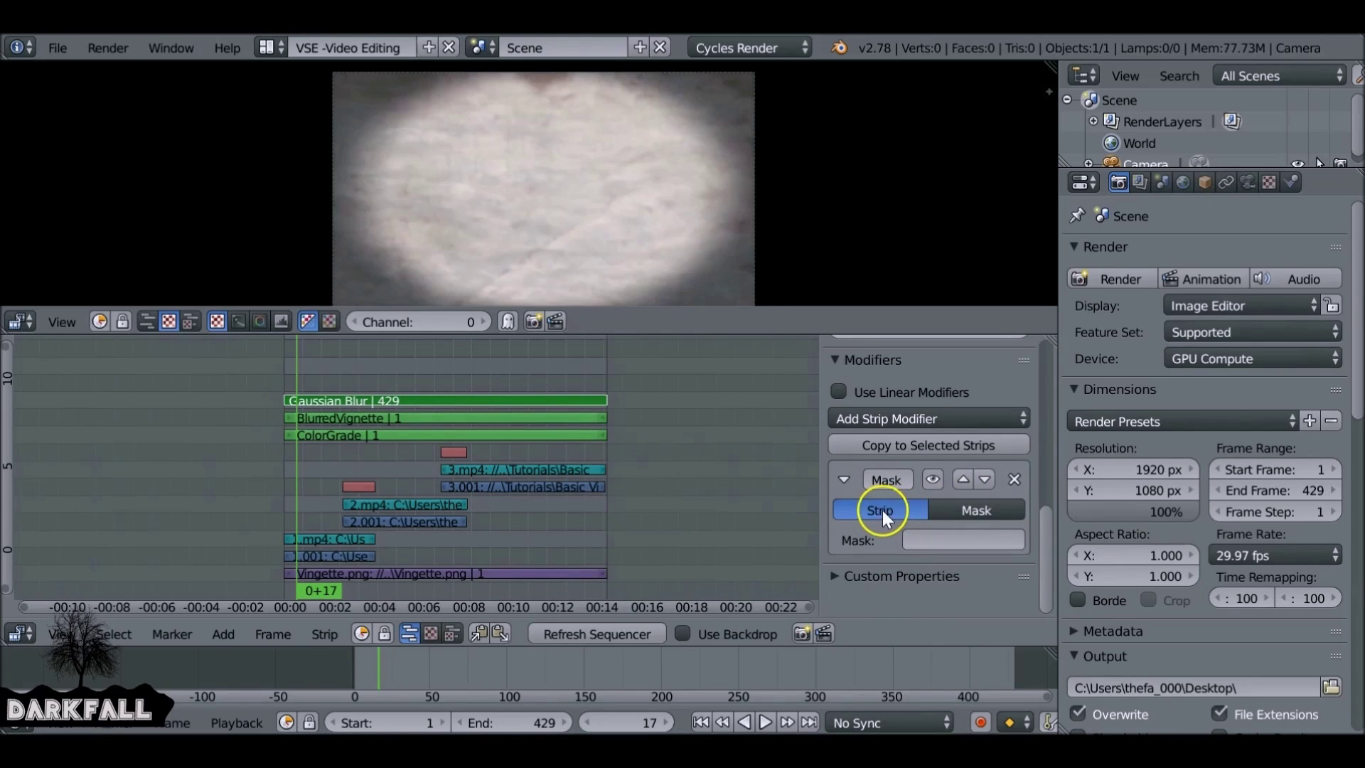
{"action": "left_click", "coordinate": [924, 539]}
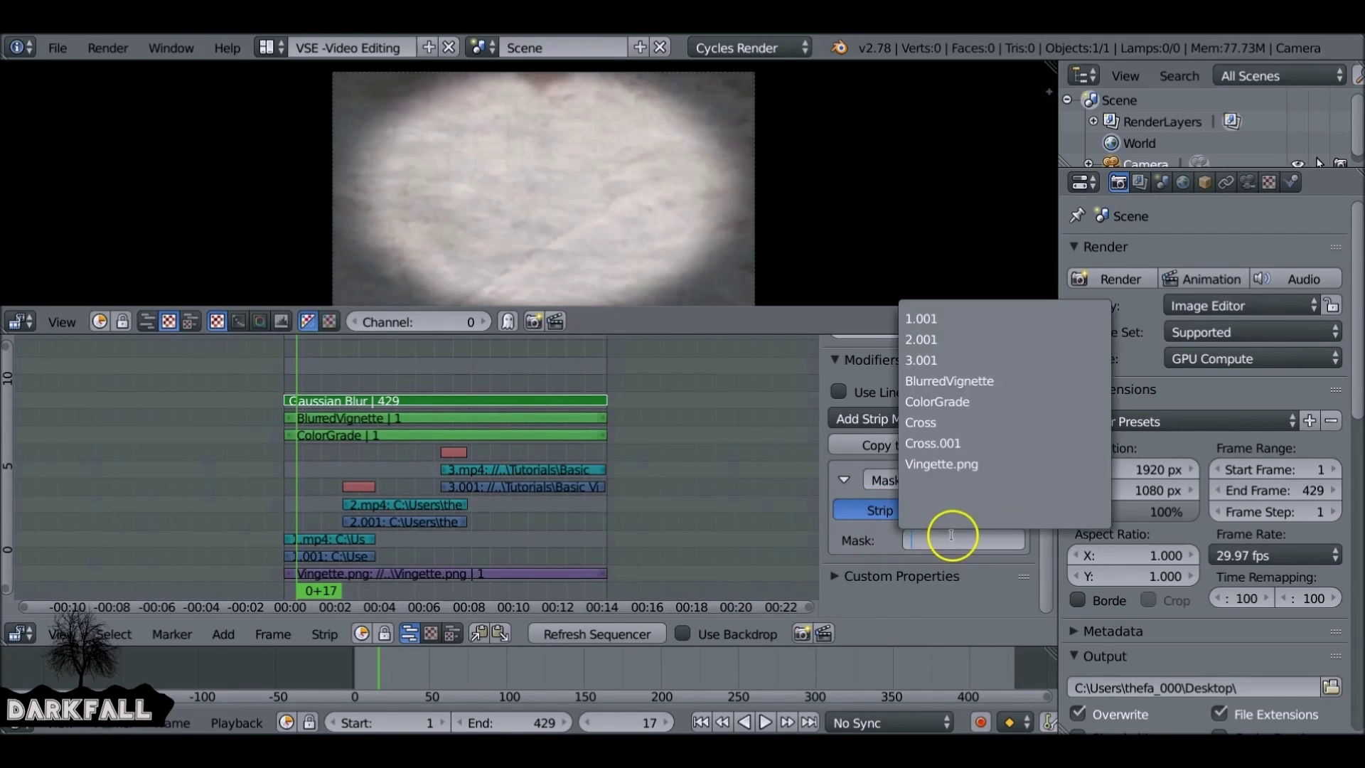
{"action": "left_click", "coordinate": [996, 464]}
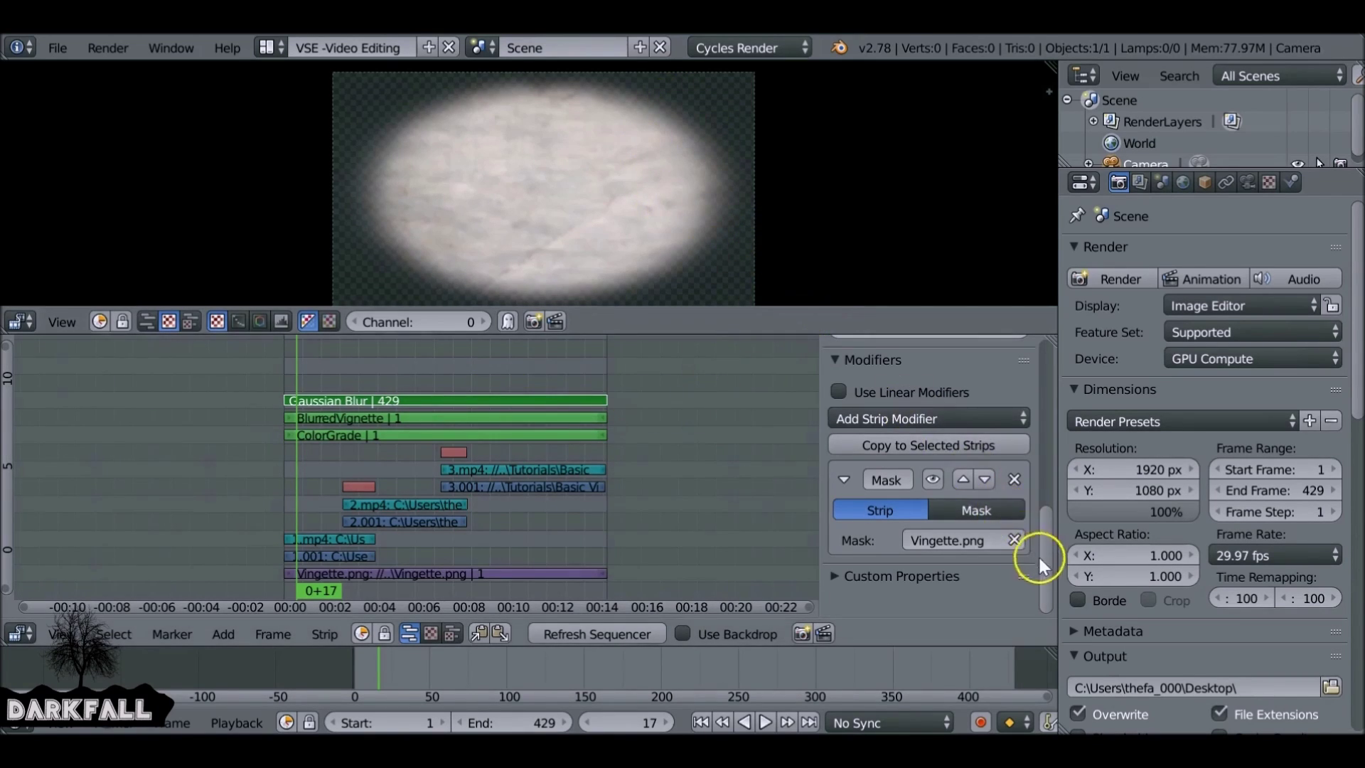
{"action": "left_click_drag", "start_coordinate": [1042, 553], "coordinate": [1047, 391]}
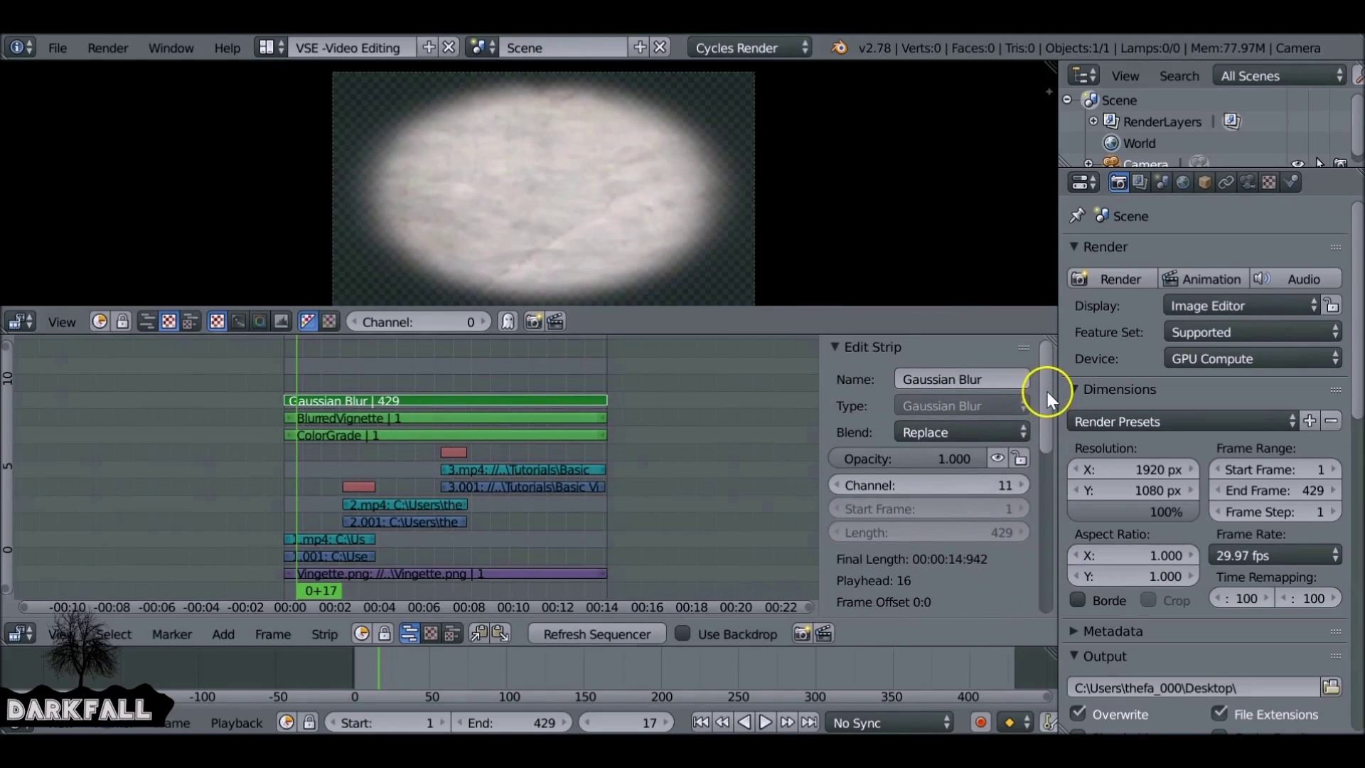
- Switch the Gaussian Blur strip's blend mode to Alpha Over and zoom in to check the preview
{"action": "left_click", "coordinate": [945, 429]}
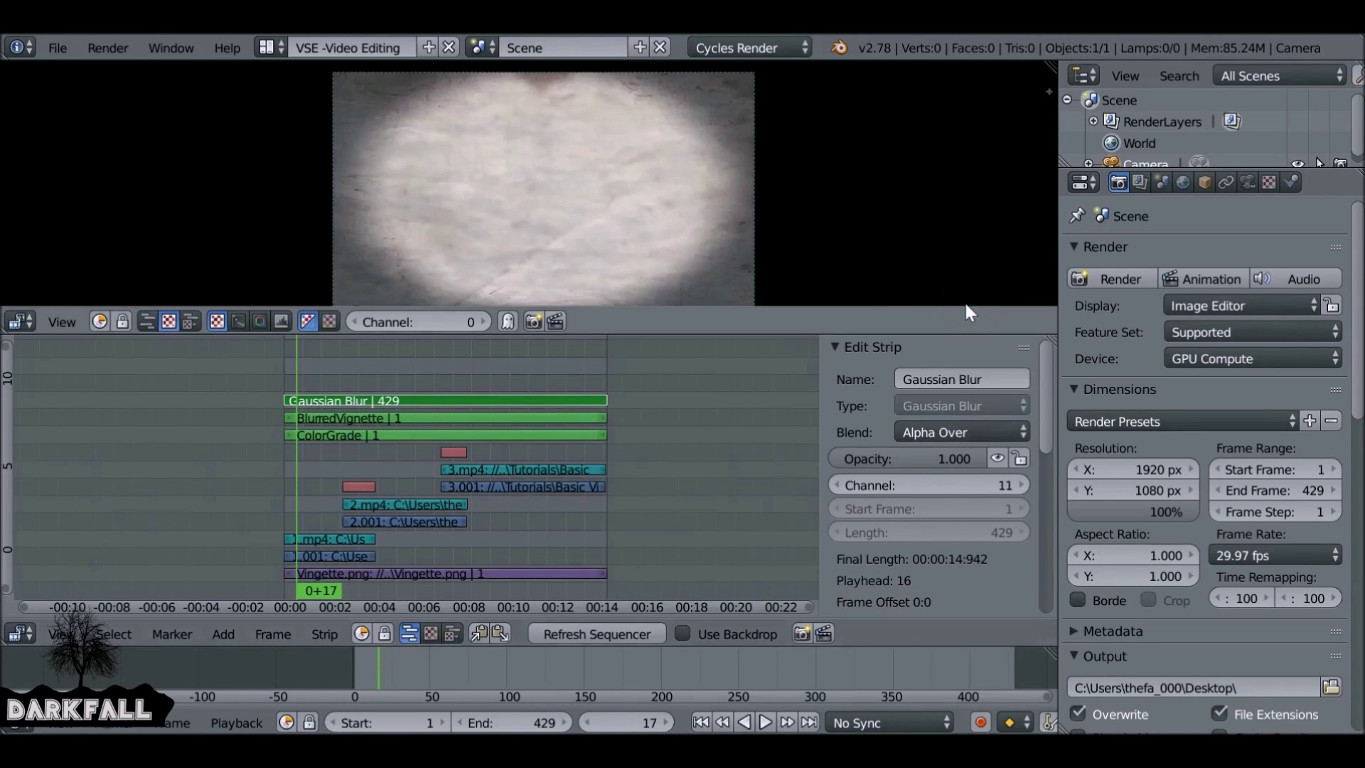
{"action": "scroll", "coordinate": [680, 138], "scroll_direction": "up", "scroll_amount": 5}
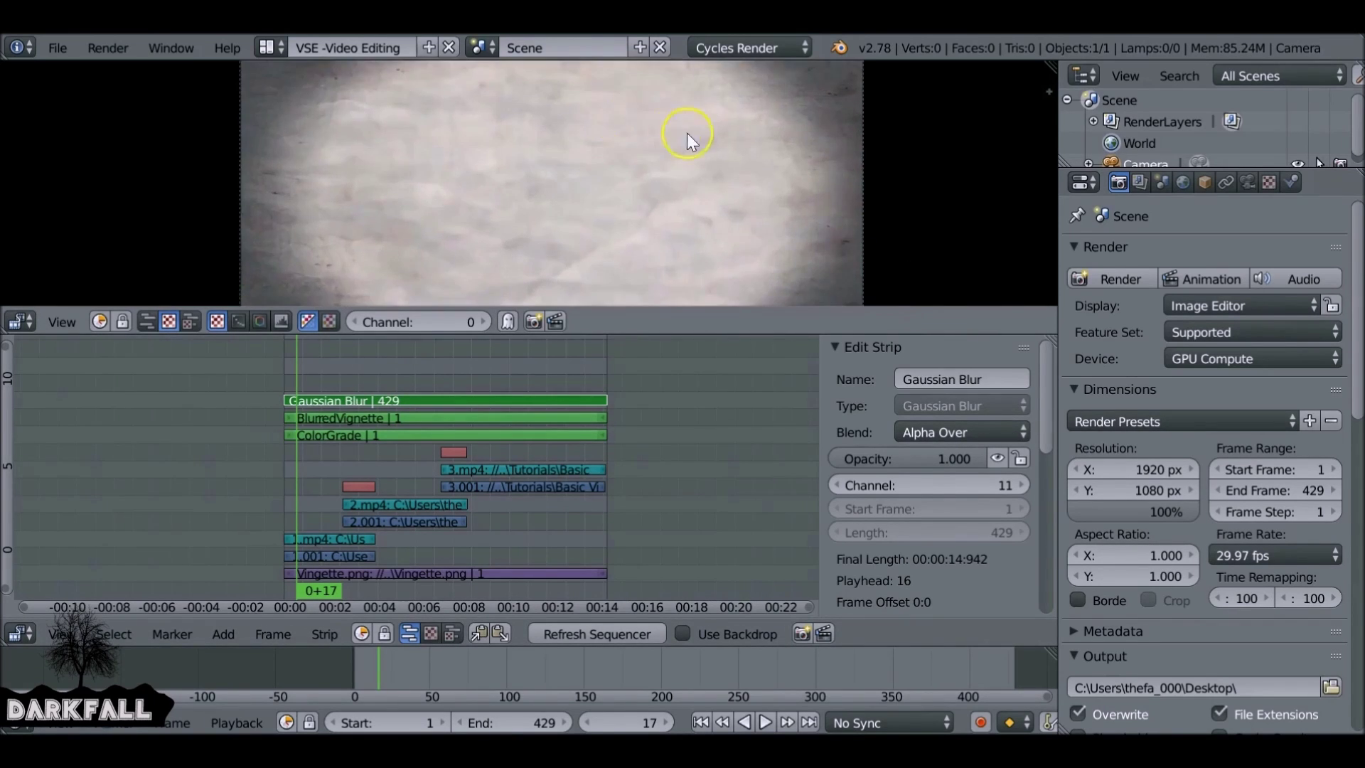
{"action": "middle_click_drag", "start_coordinate": [541, 236], "coordinate": [395, 128]}
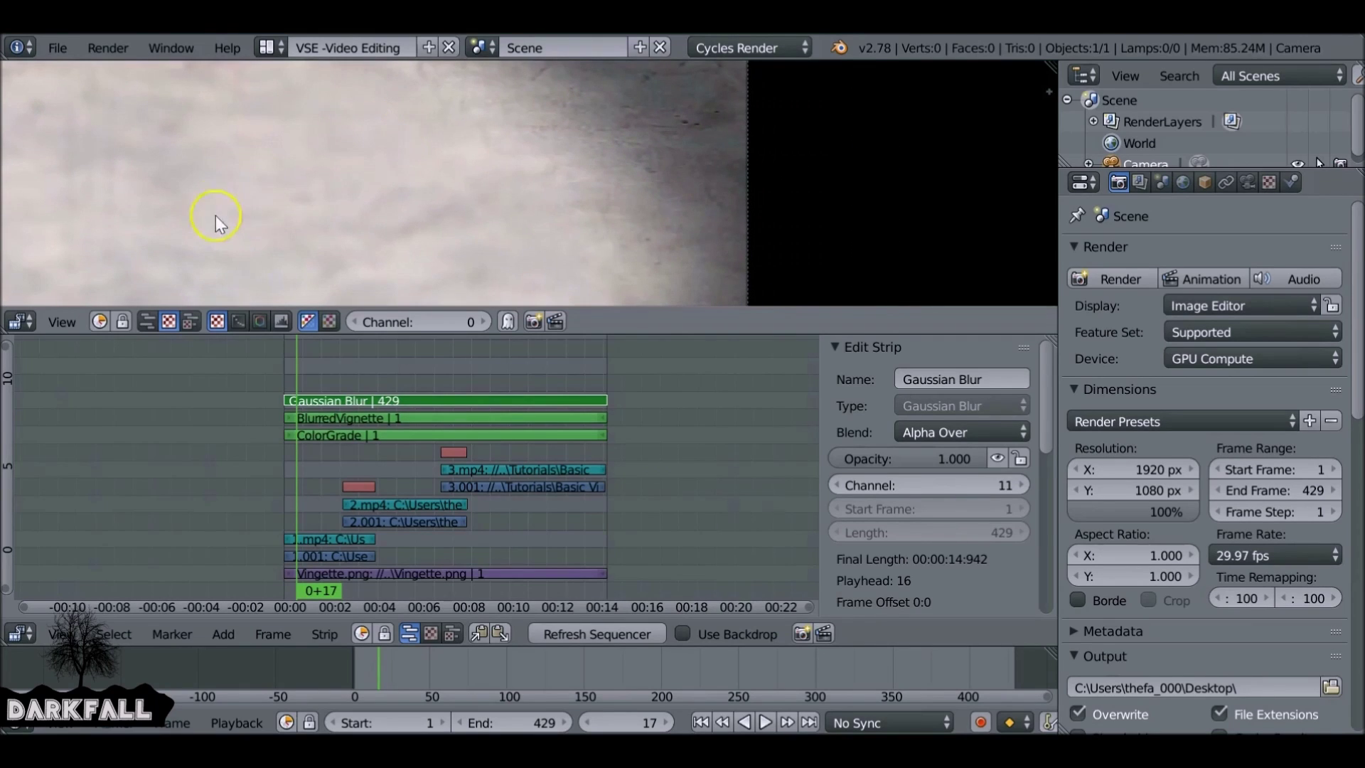
{"action": "scroll", "coordinate": [349, 212], "scroll_direction": "down", "scroll_amount": 5}
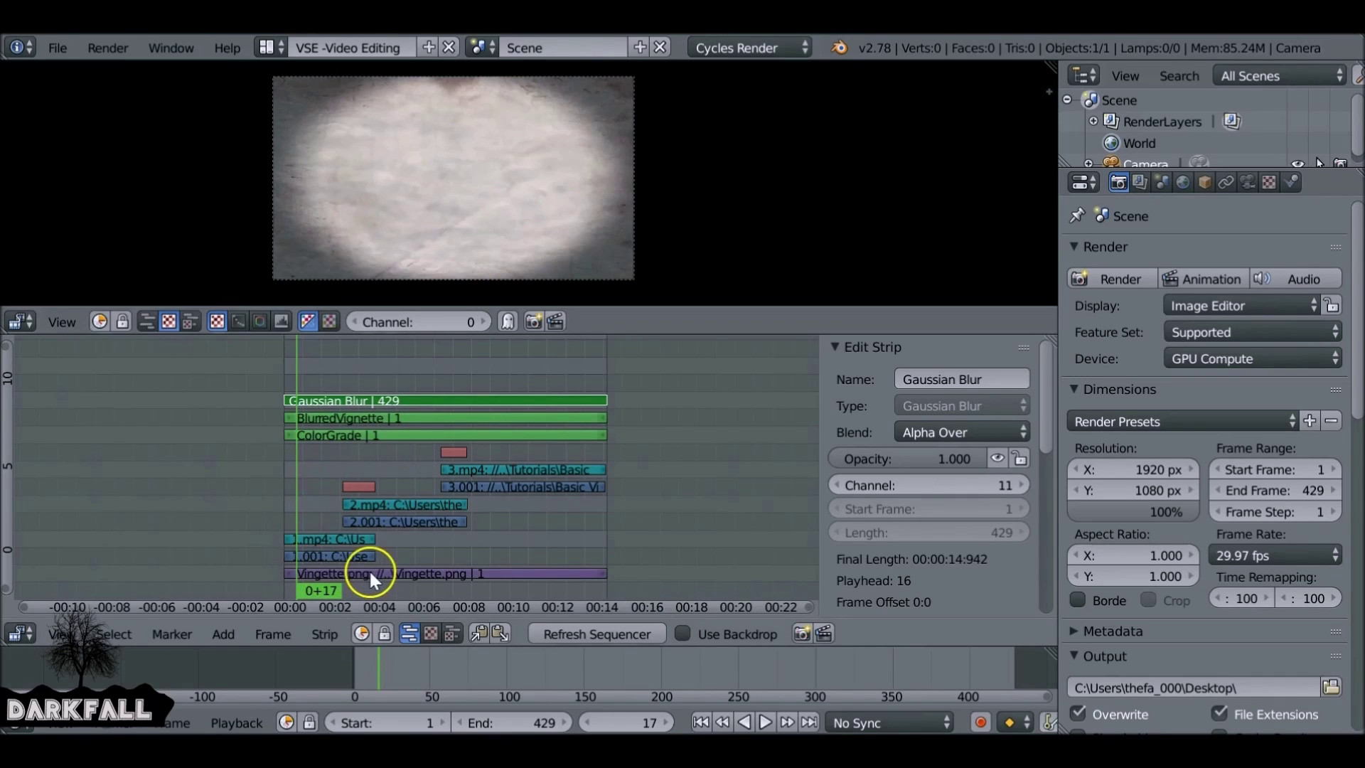
- Add a Curves modifier to the Vingette.png strip
{"action": "right_click", "coordinate": [467, 573]}
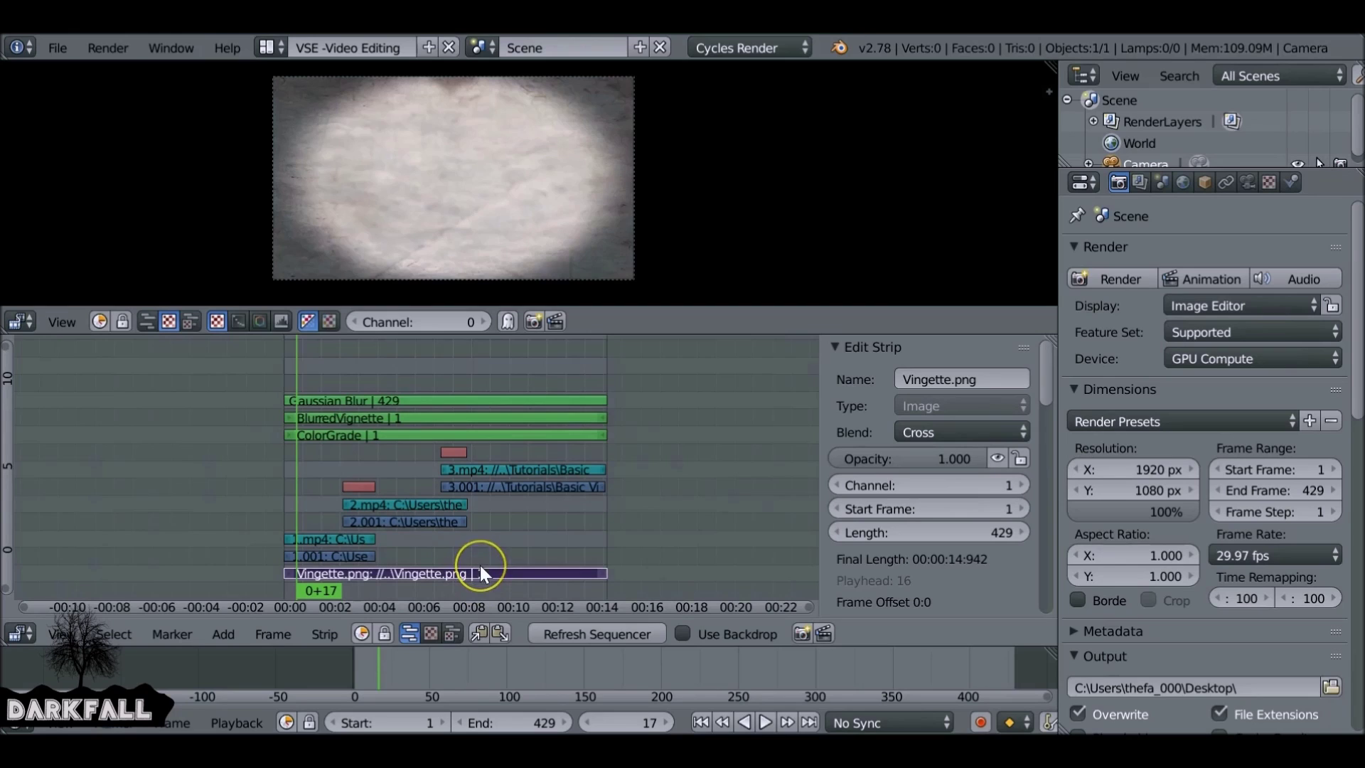
{"action": "scroll", "coordinate": [929, 586], "scroll_direction": "down", "scroll_amount": 15}
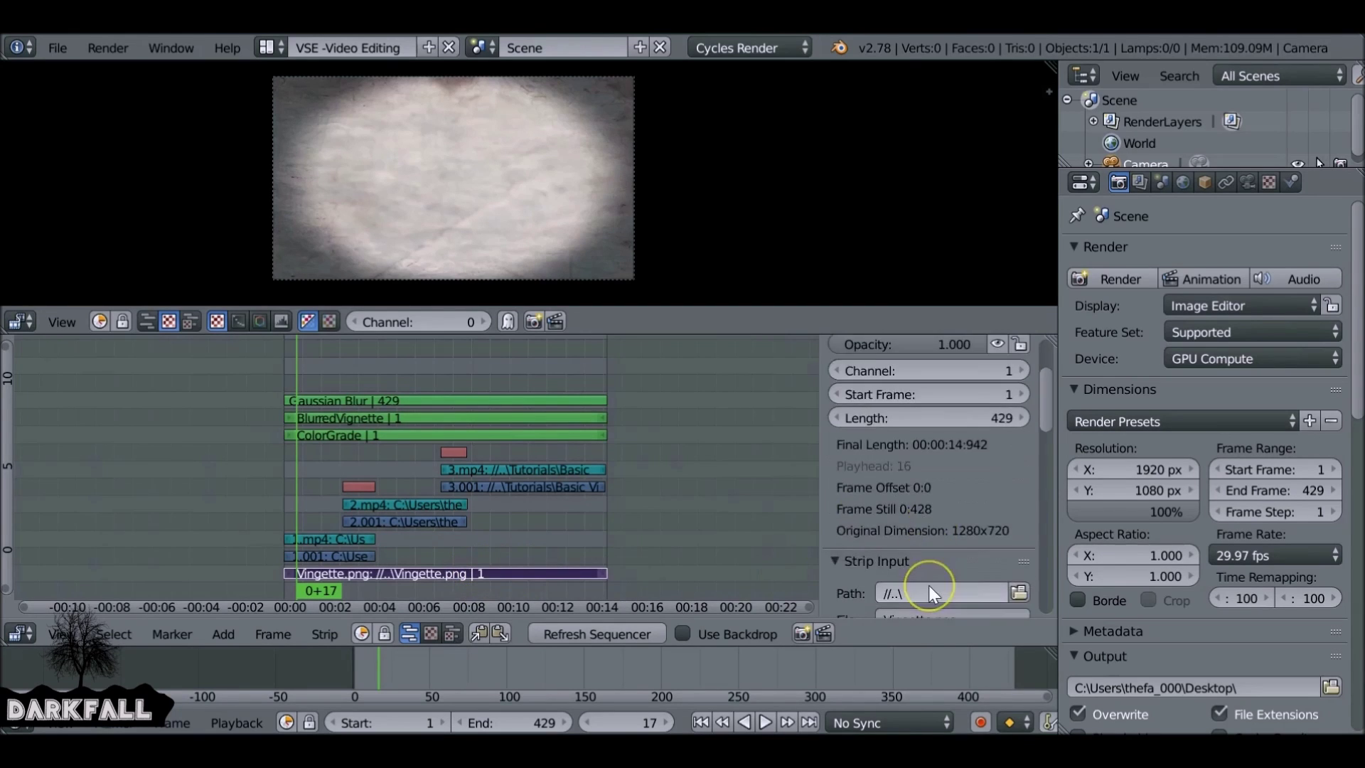
{"action": "scroll", "coordinate": [929, 586], "scroll_direction": "down", "scroll_amount": 7}
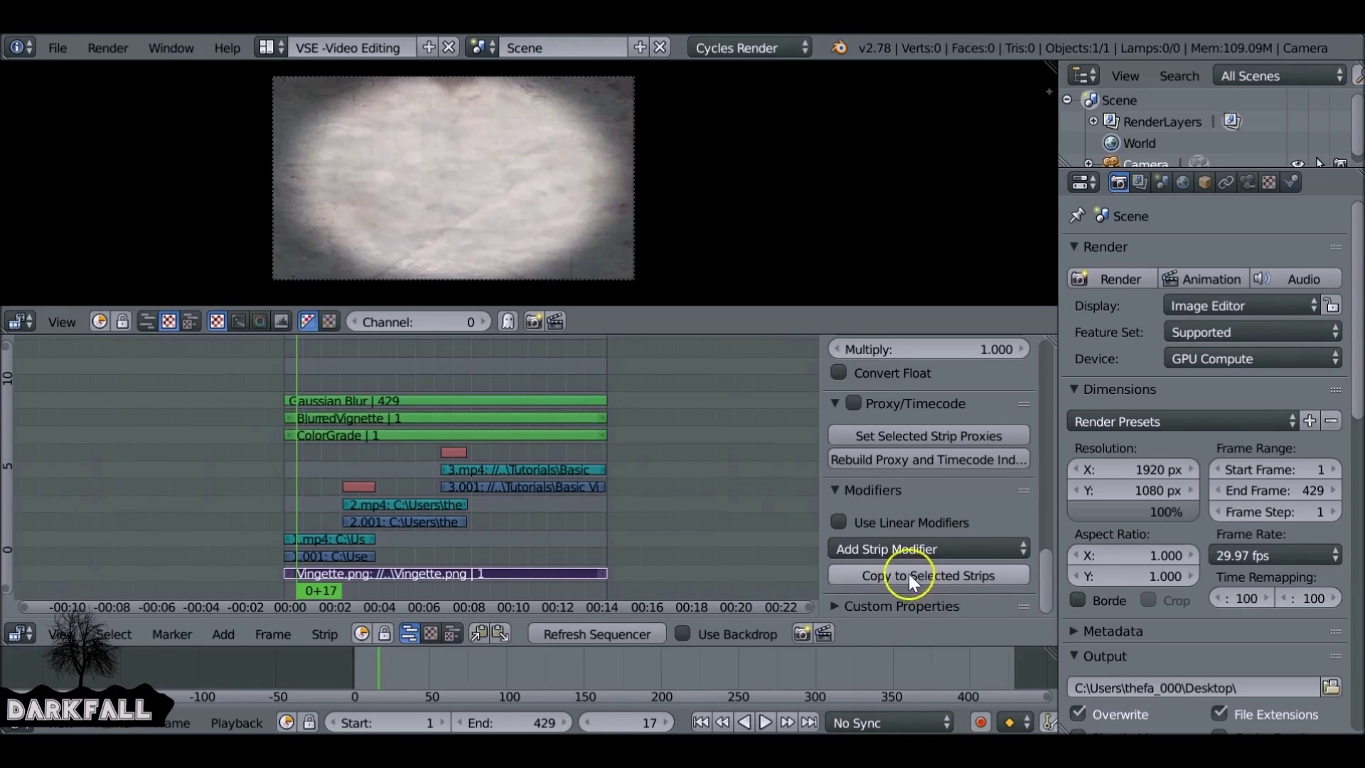
{"action": "left_click", "coordinate": [915, 549]}
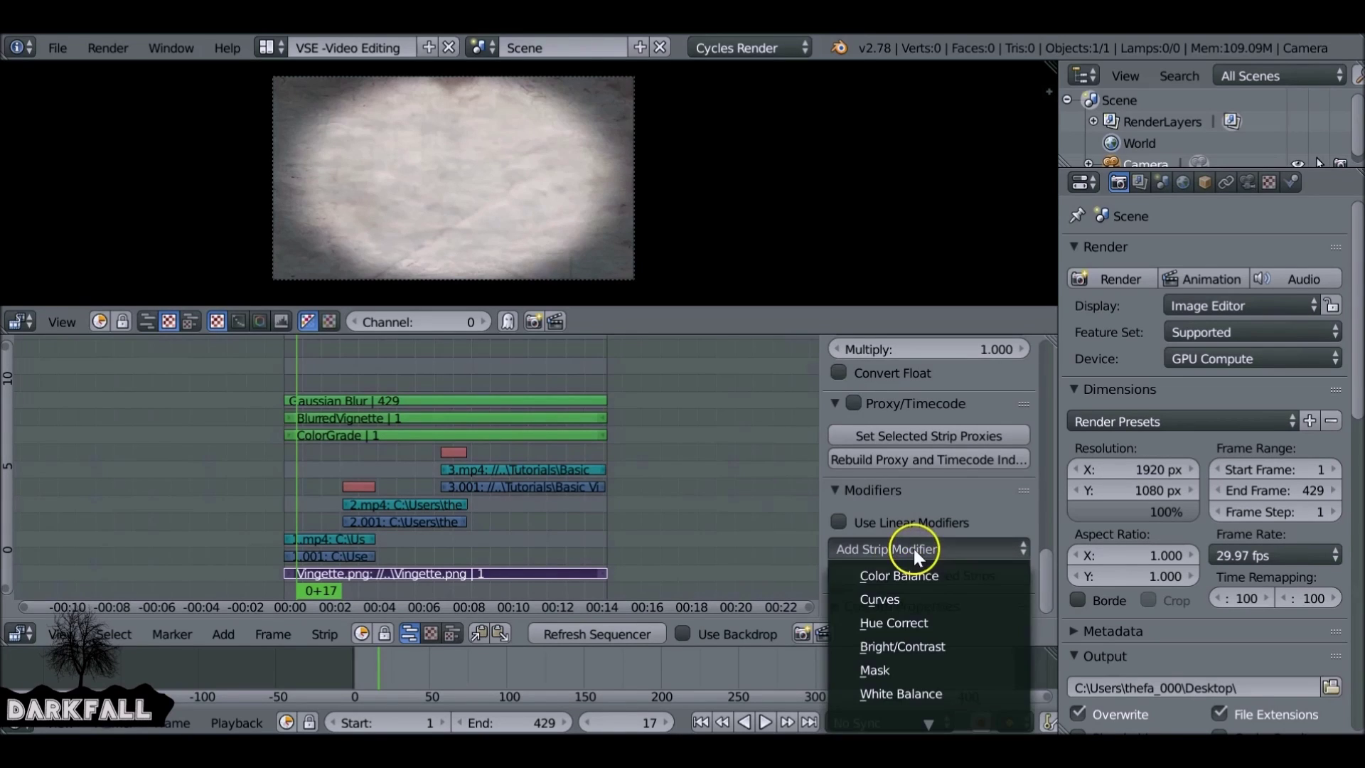
{"action": "left_click", "coordinate": [920, 597]}
- Drag the curve's endpoints to invert it into a descending diagonal
{"action": "scroll", "coordinate": [925, 527], "scroll_direction": "down", "scroll_amount": 6}
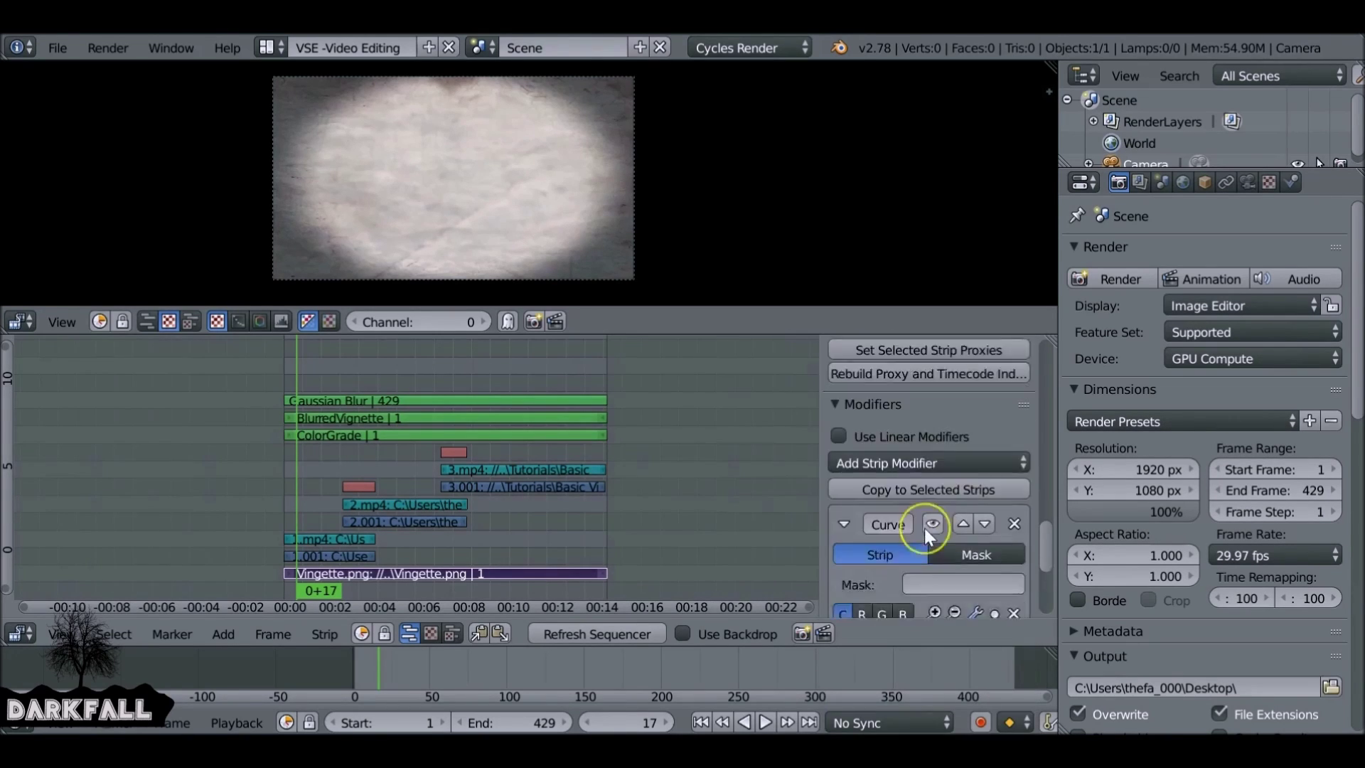
{"action": "scroll", "coordinate": [925, 530], "scroll_direction": "down", "scroll_amount": 4}
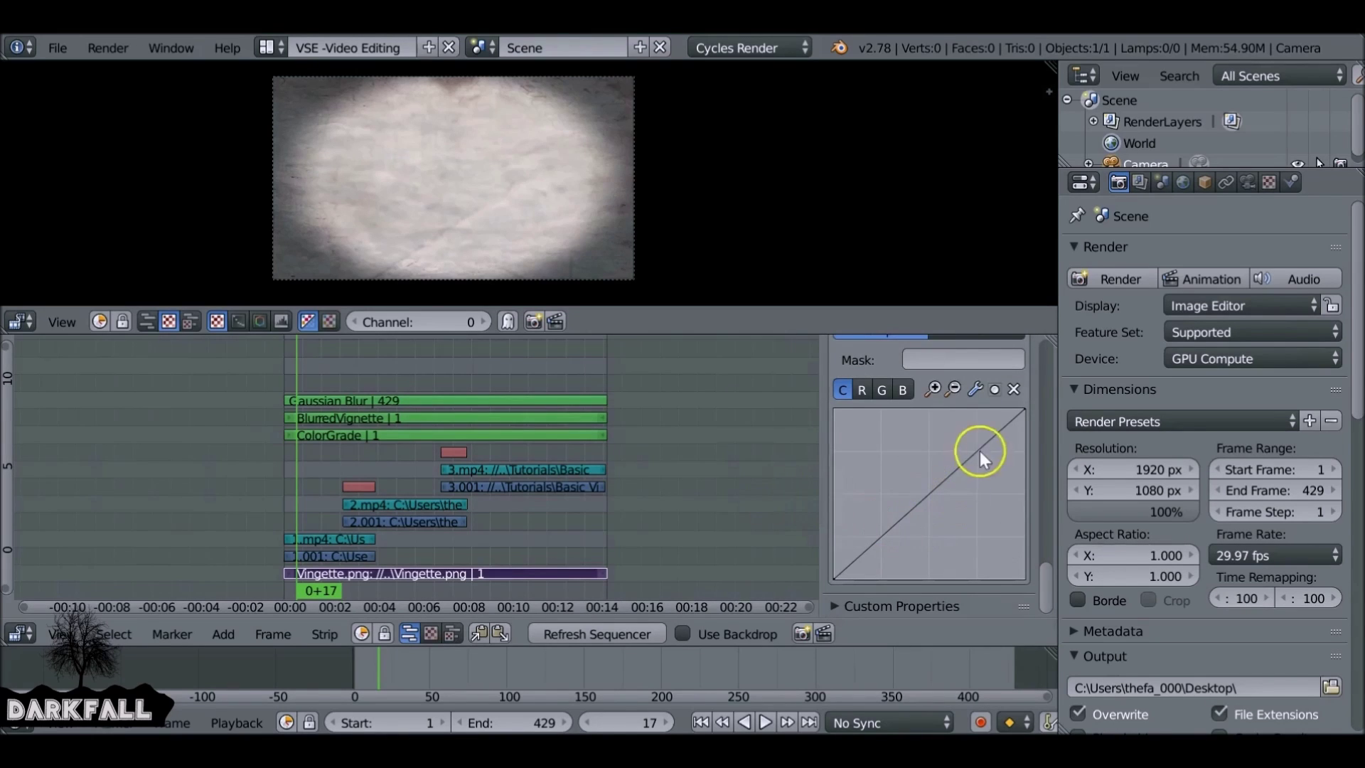
{"action": "left_click_drag", "start_coordinate": [1026, 408], "coordinate": [823, 399]}
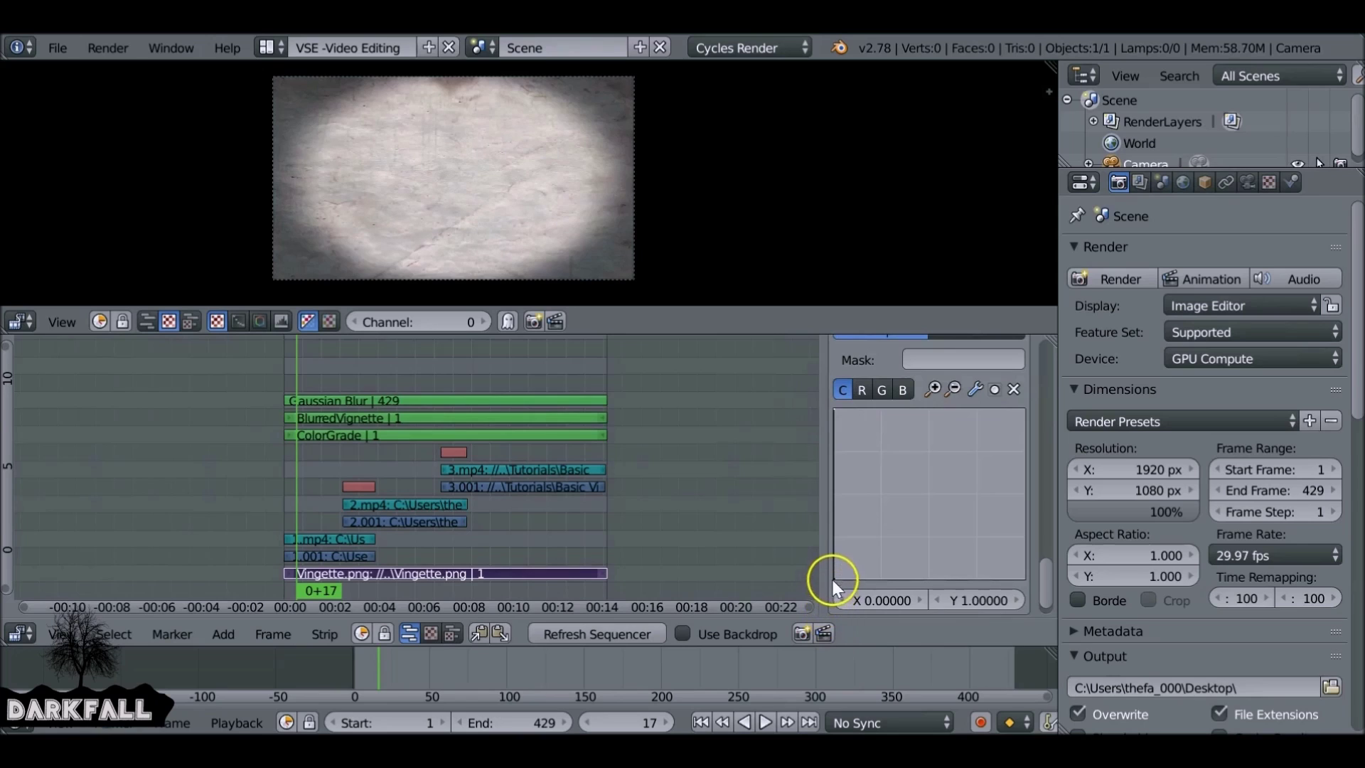
{"action": "left_click_drag", "start_coordinate": [835, 578], "coordinate": [1051, 596]}
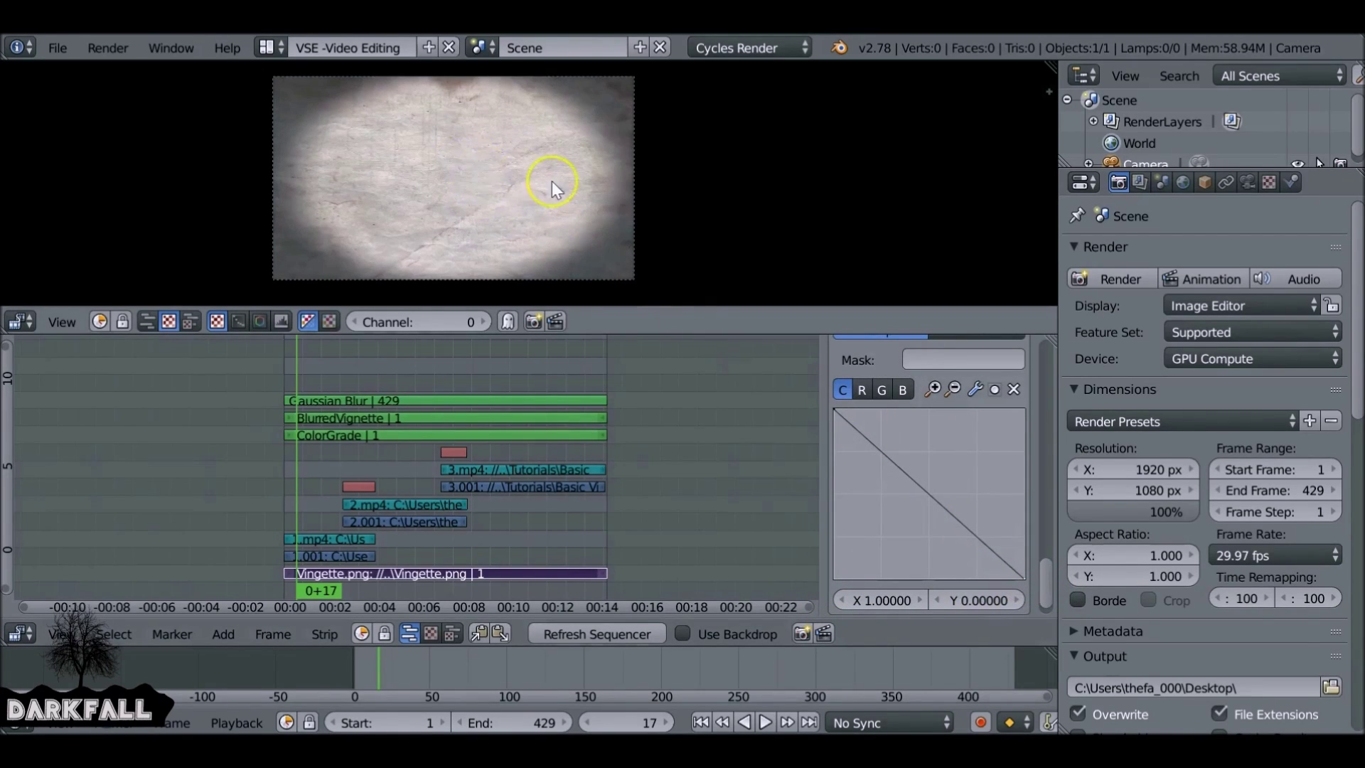
- Recentre and enlarge the preview area, then play back the edit
{"action": "scroll", "coordinate": [551, 206], "scroll_direction": "up", "scroll_amount": 5}
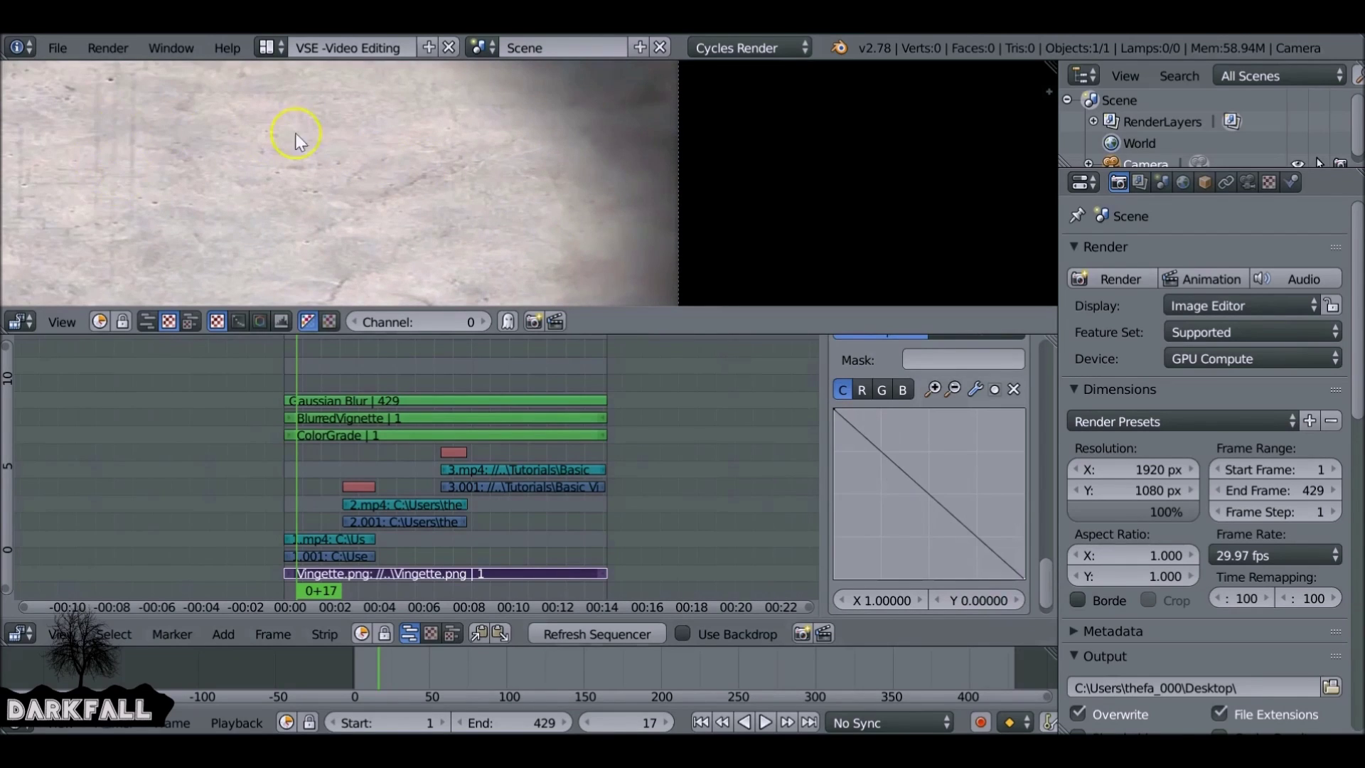
{"action": "scroll", "coordinate": [472, 198], "scroll_direction": "down", "scroll_amount": 2}
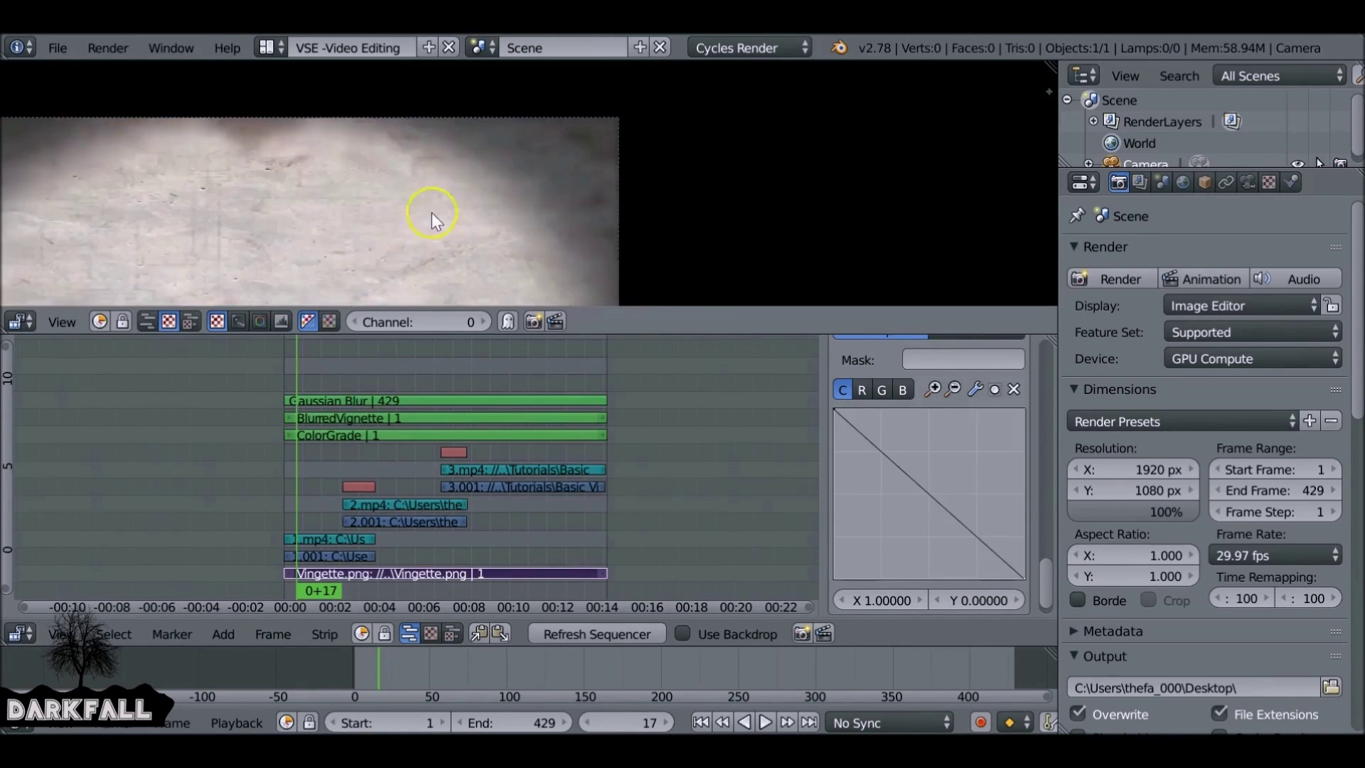
{"action": "scroll", "coordinate": [433, 212], "scroll_direction": "down", "scroll_amount": 3}
{"action": "scroll", "coordinate": [546, 148], "scroll_direction": "down", "scroll_amount": 1}
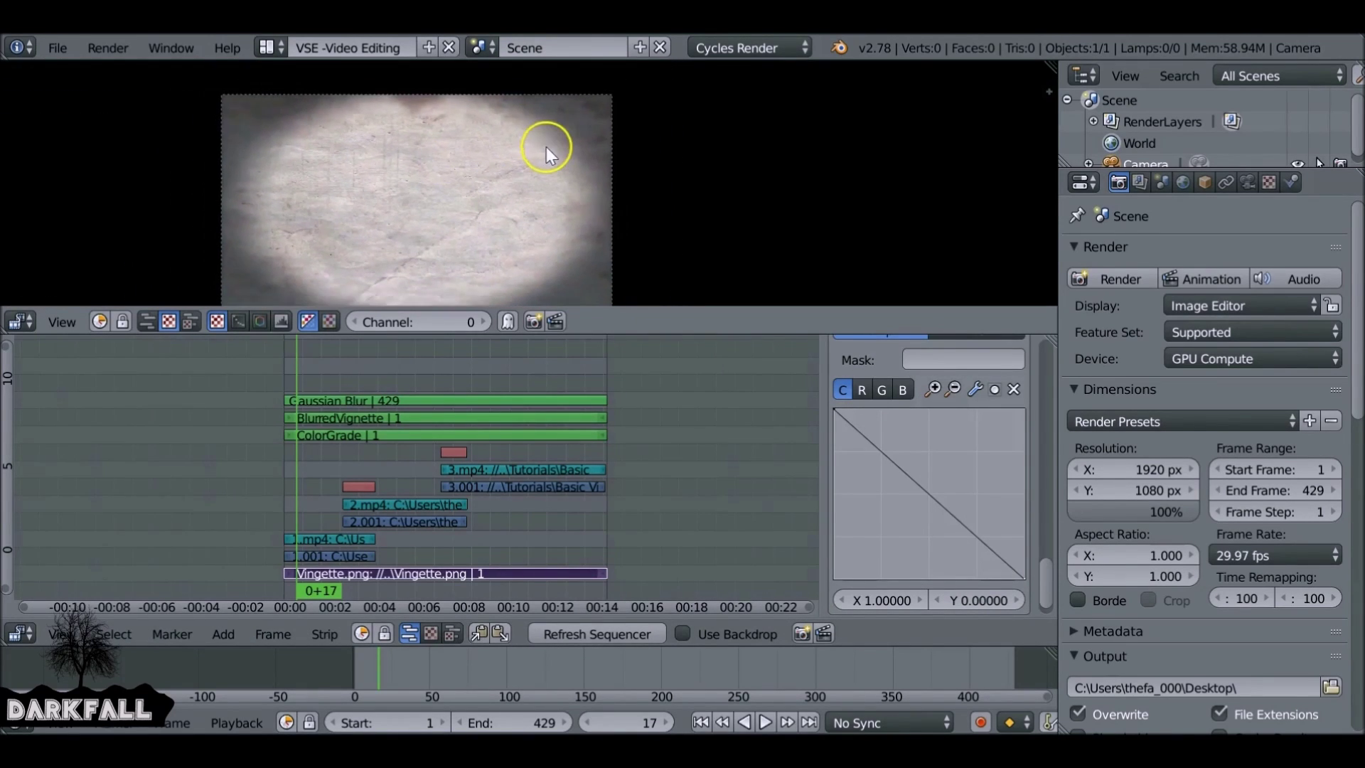
{"action": "middle_click_drag", "start_coordinate": [546, 148], "coordinate": [570, 128]}
{"action": "left_click_drag", "start_coordinate": [765, 330], "coordinate": [768, 399]}
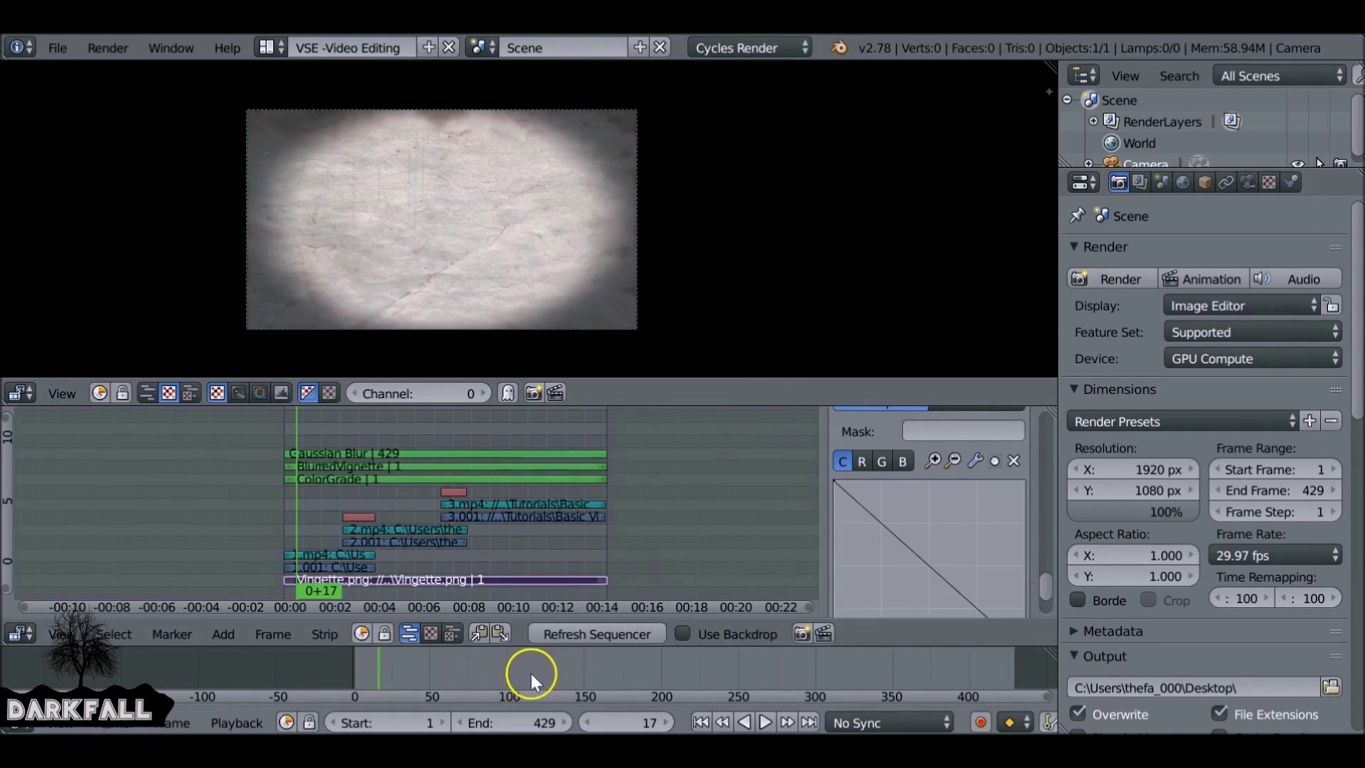
{"action": "key", "text": "alt+a"}
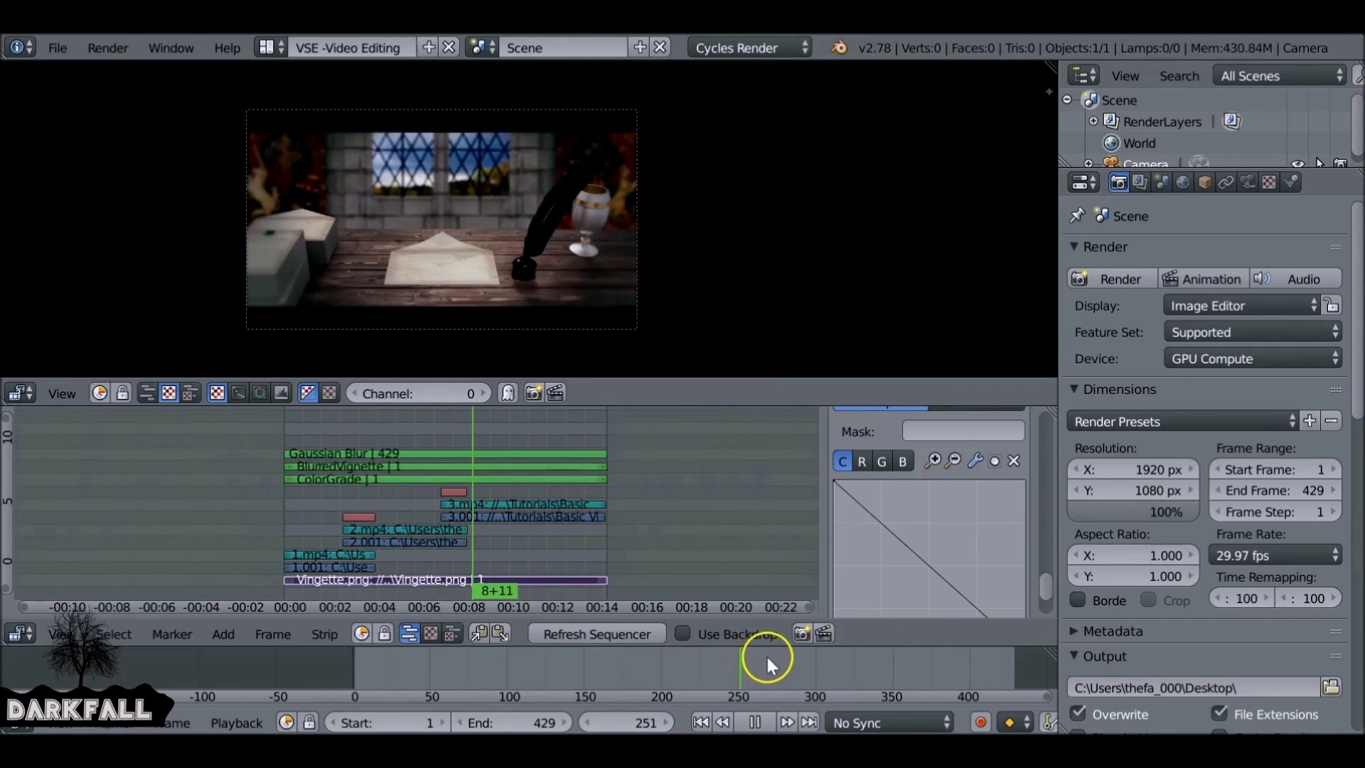
- Stop playback, return to frame 1 and give the strip area more height
{"action": "left_click", "coordinate": [796, 651]}
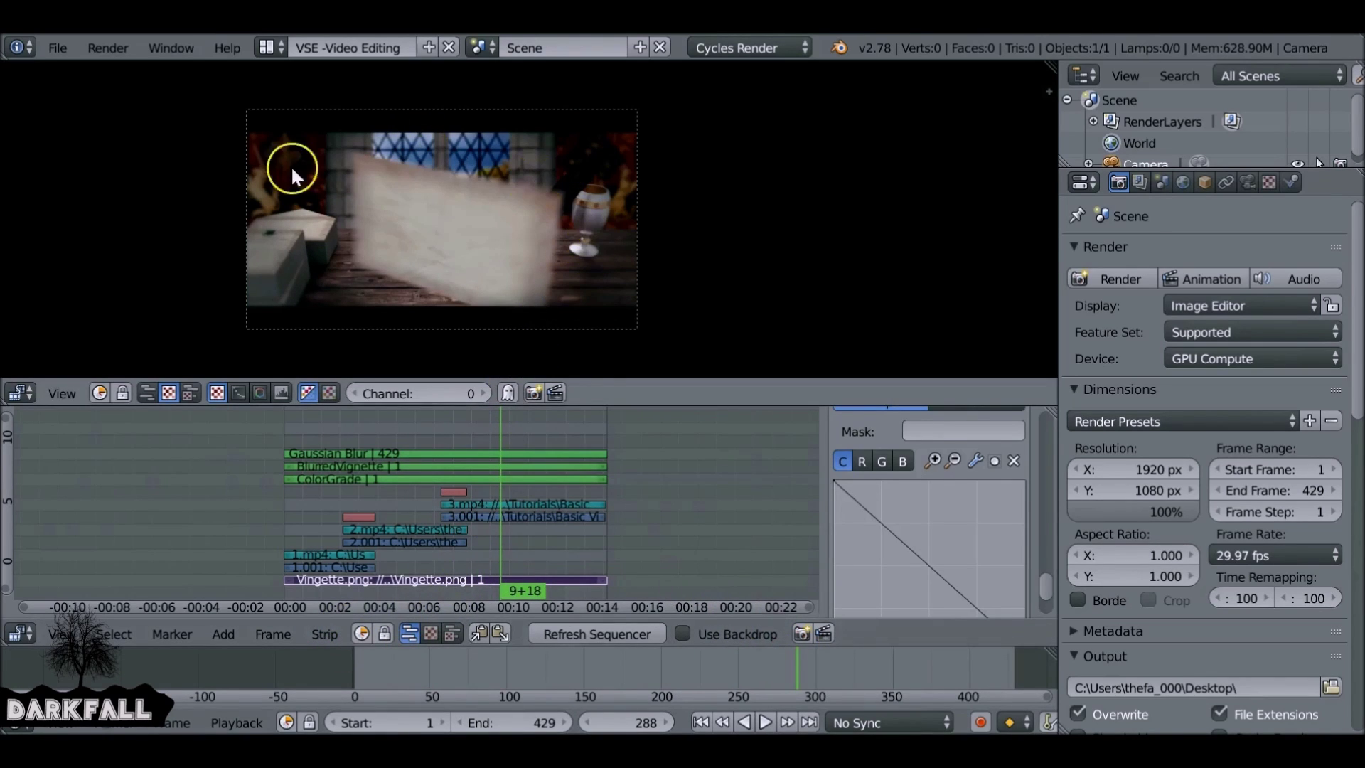
{"action": "left_click", "coordinate": [700, 722]}
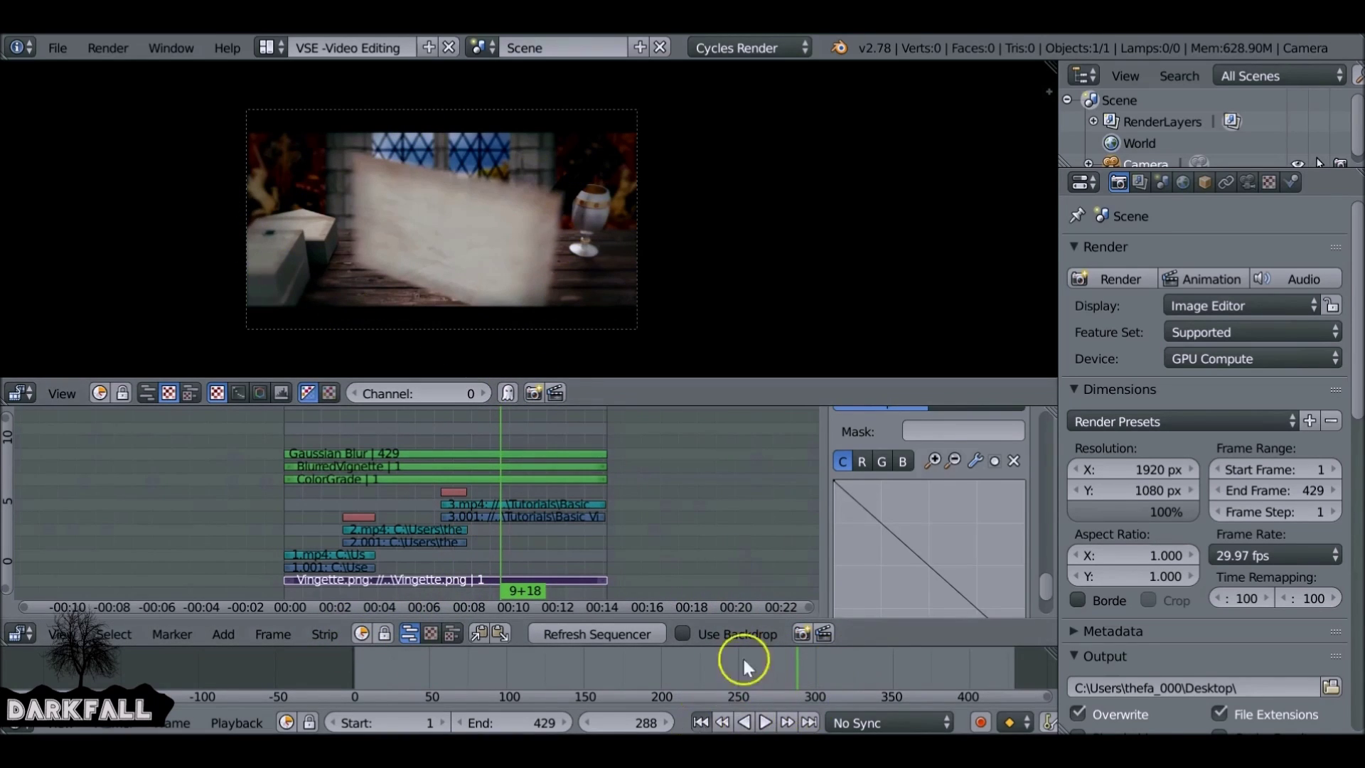
{"action": "left_click_drag", "start_coordinate": [777, 405], "coordinate": [780, 316]}
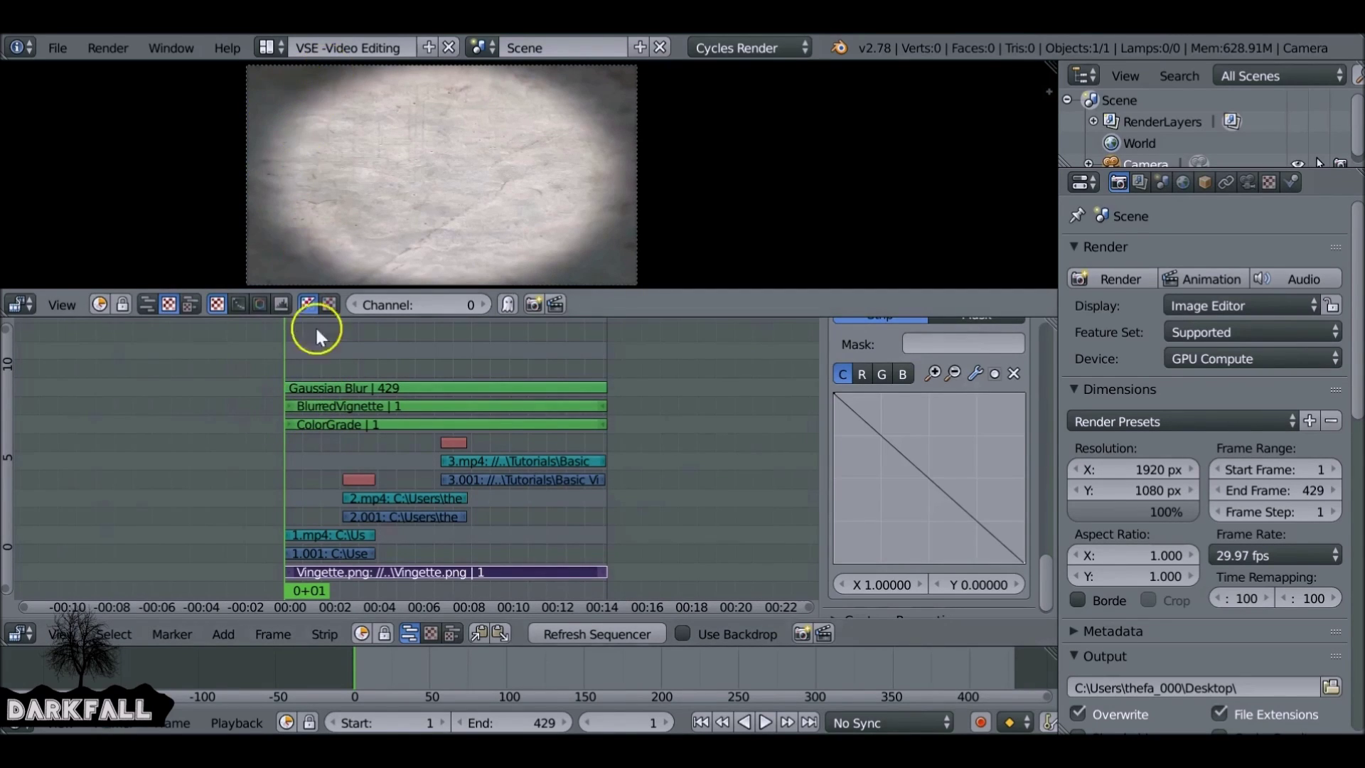
- Move the BlurredVignette strip up one channel
{"action": "right_click", "coordinate": [318, 389]}
{"action": "right_click", "coordinate": [317, 405]}
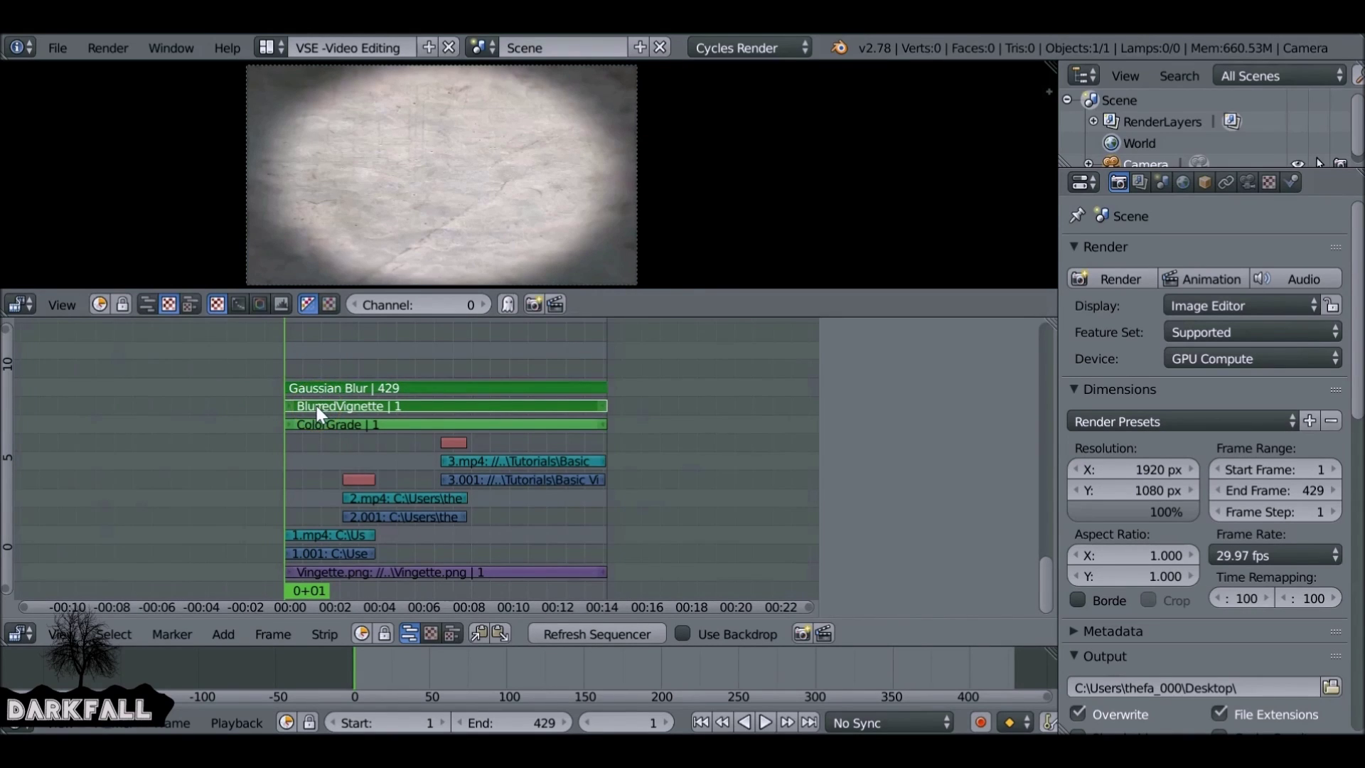
{"action": "right_click_drag", "start_coordinate": [317, 407], "coordinate": [317, 389]}
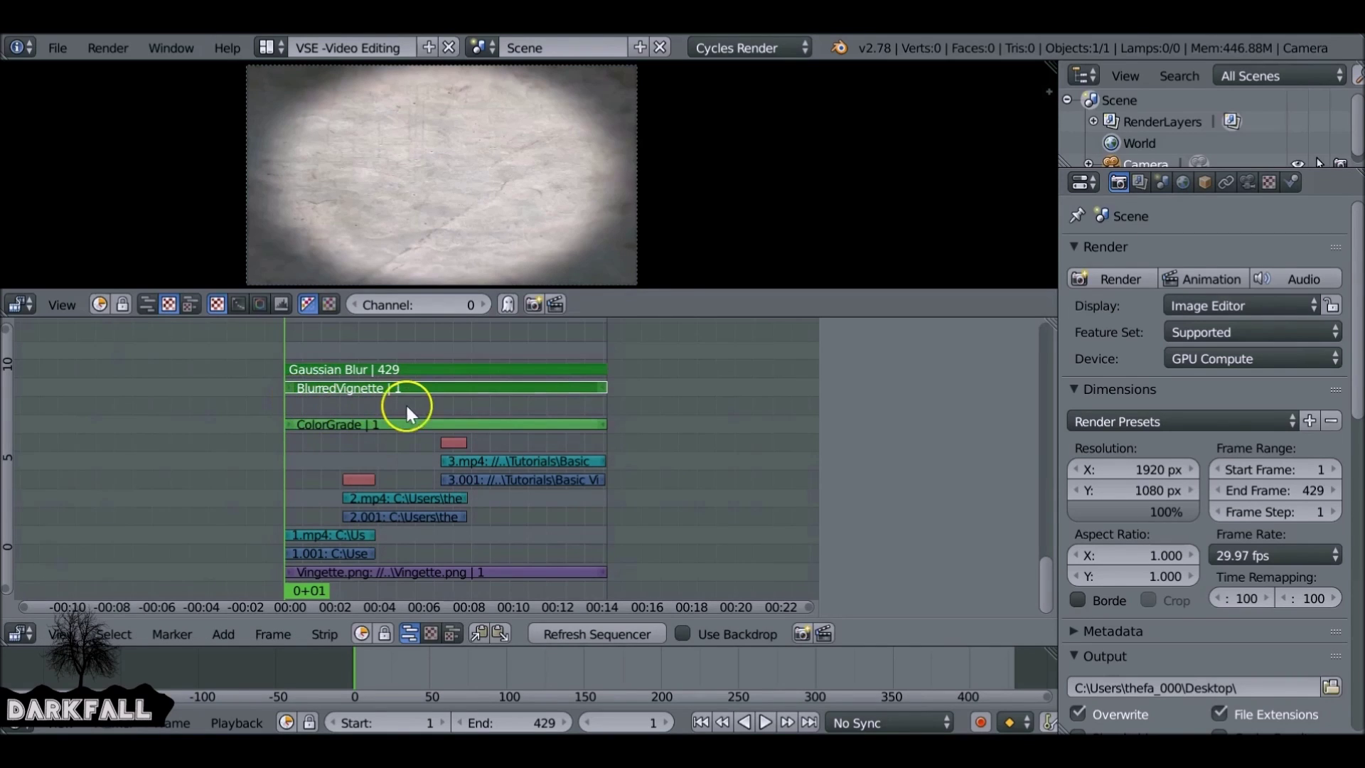
- Add a black Color effect strip and place it on channel 10, just above ColorGrade
{"action": "key", "text": "shift+a"}
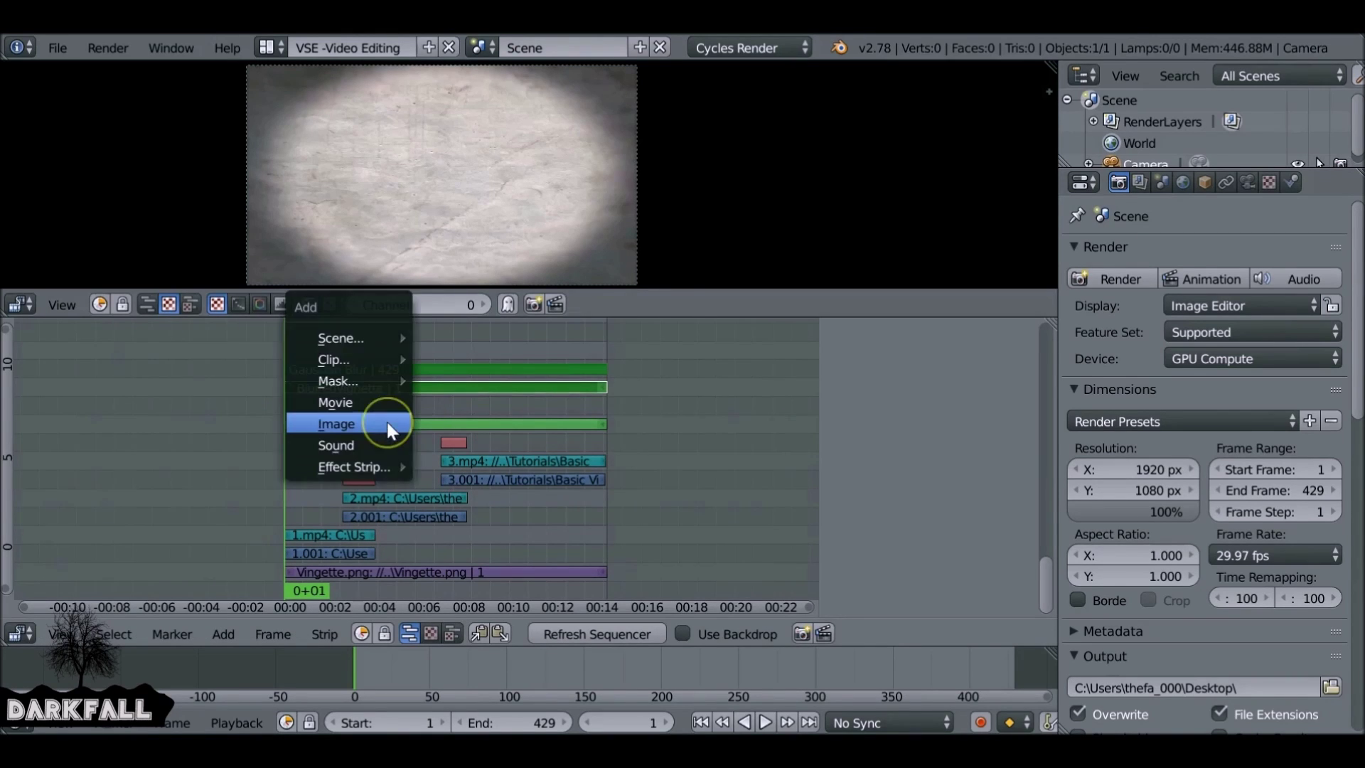
{"action": "left_click", "coordinate": [313, 468]}
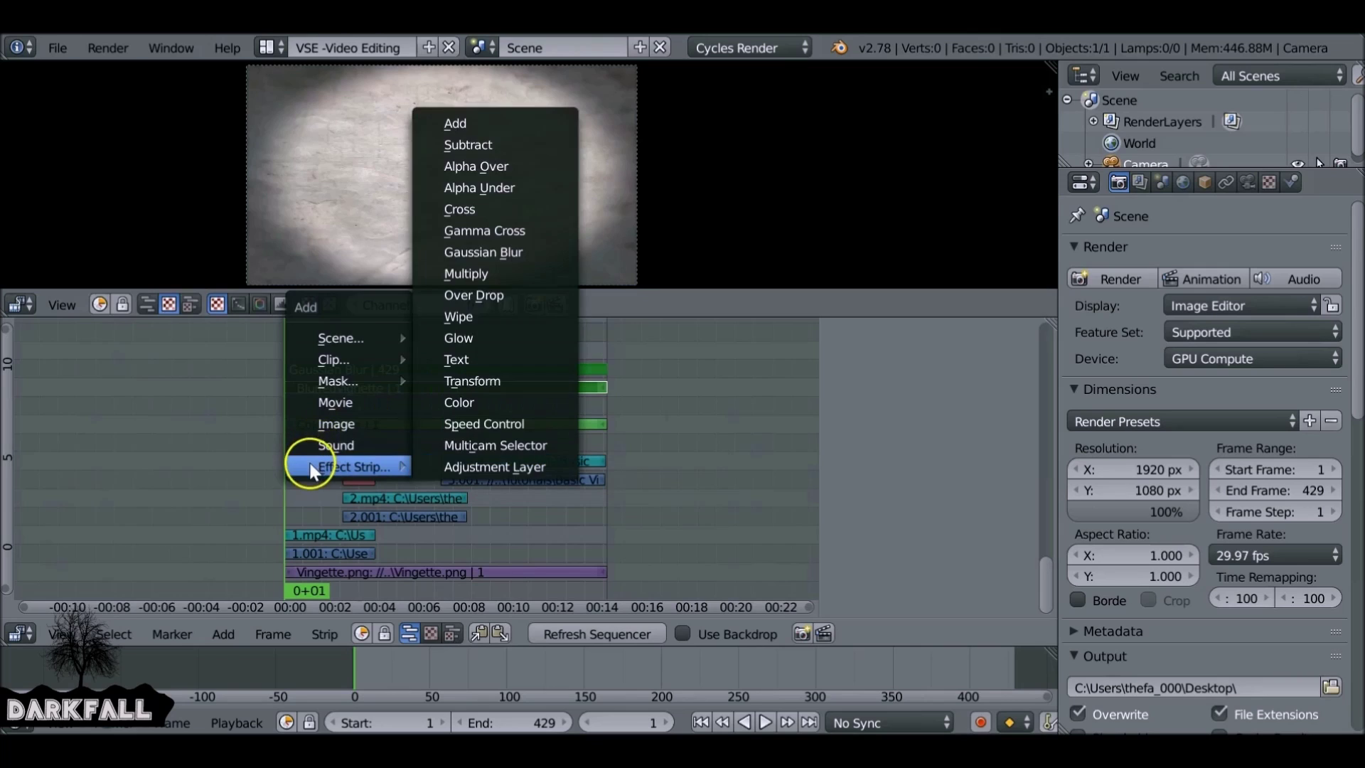
{"action": "left_click", "coordinate": [491, 404]}
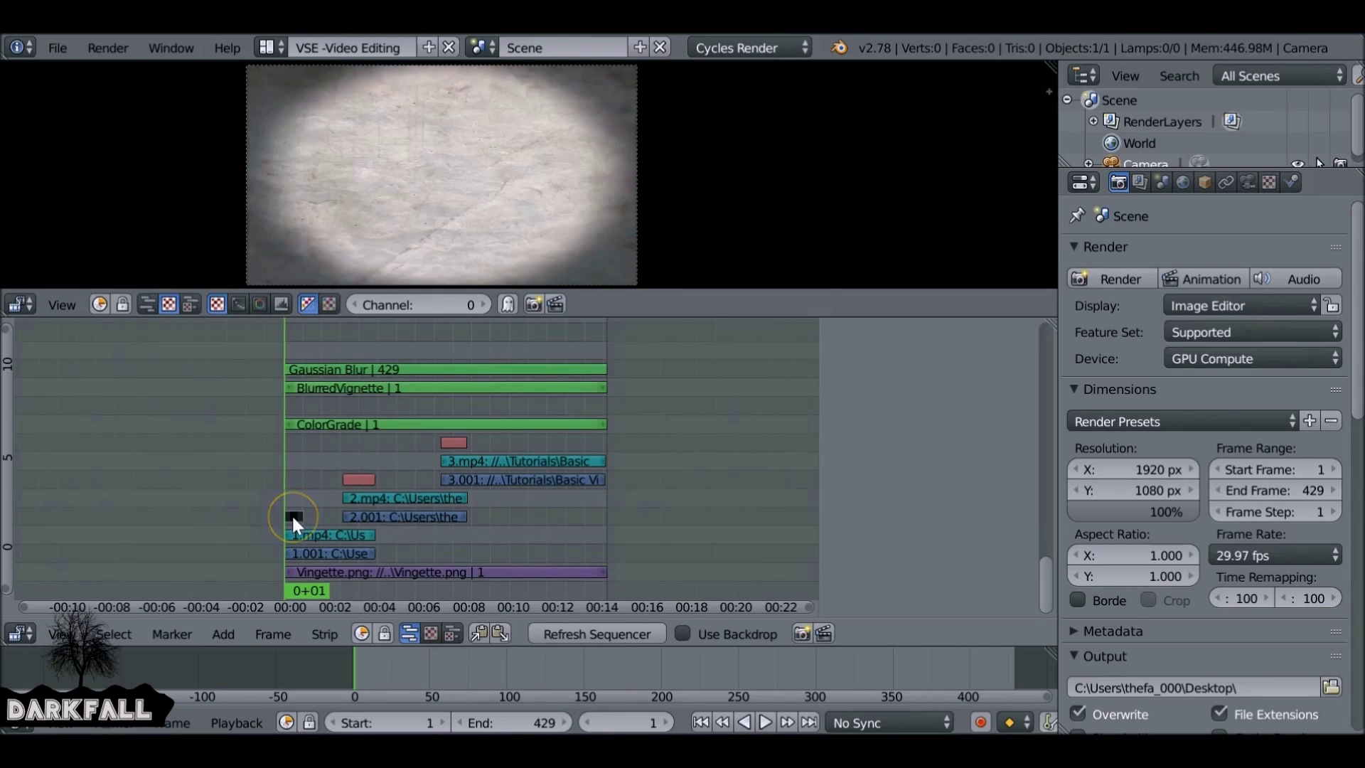
{"action": "right_click_drag", "start_coordinate": [293, 517], "coordinate": [295, 476]}
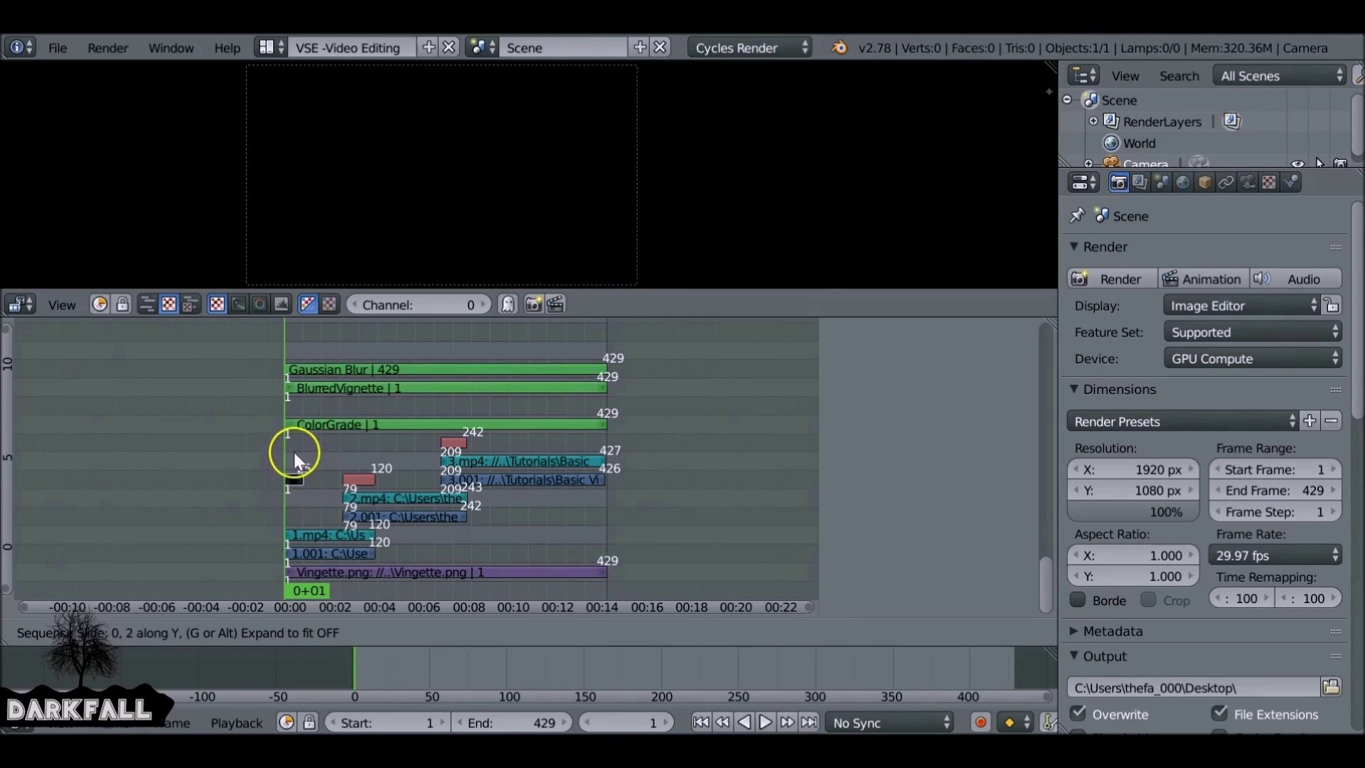
{"action": "right_click_drag", "start_coordinate": [297, 425], "coordinate": [297, 381]}
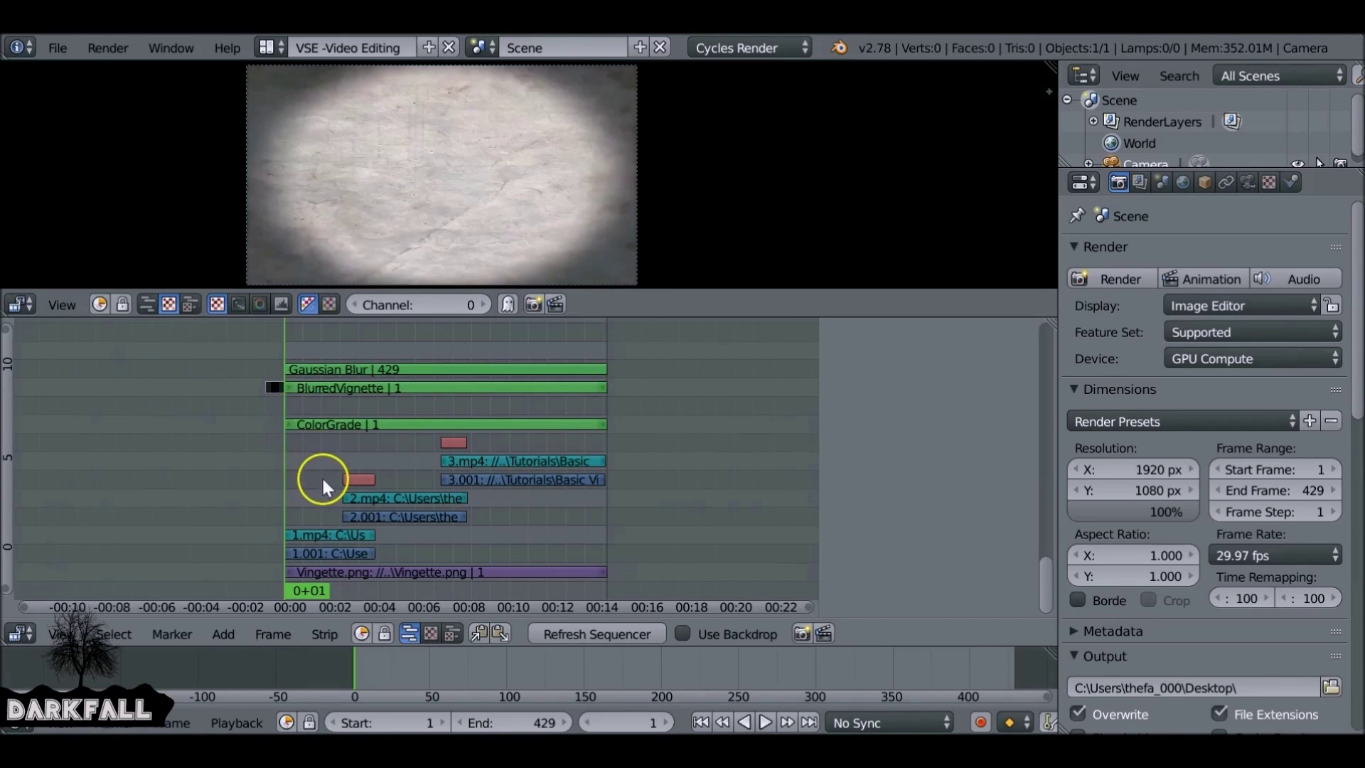
{"action": "key", "text": "ctrl+z"}
{"action": "right_click_drag", "start_coordinate": [322, 475], "coordinate": [331, 369]}
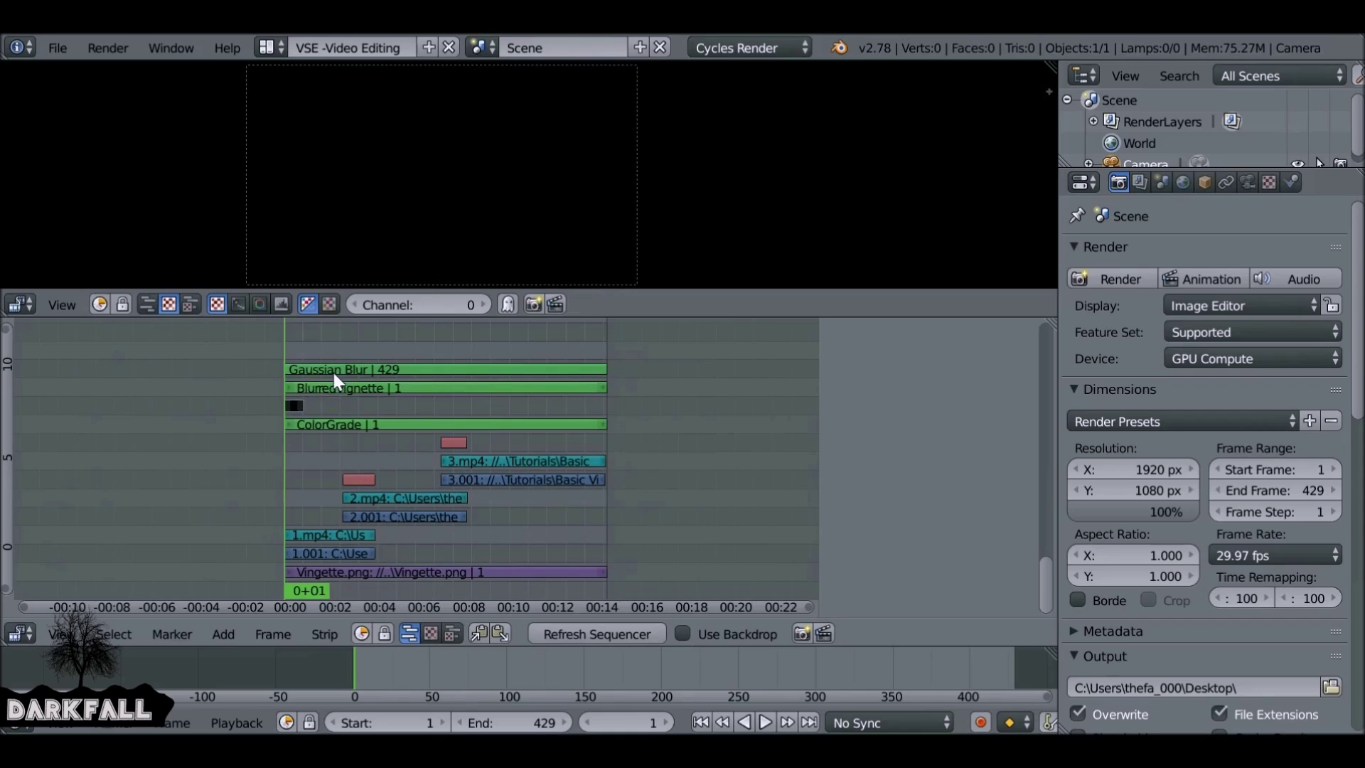
- Extend the Color strip to 429 frames so it spans the whole sequence
{"action": "left_click_drag", "start_coordinate": [1050, 573], "coordinate": [1056, 335]}
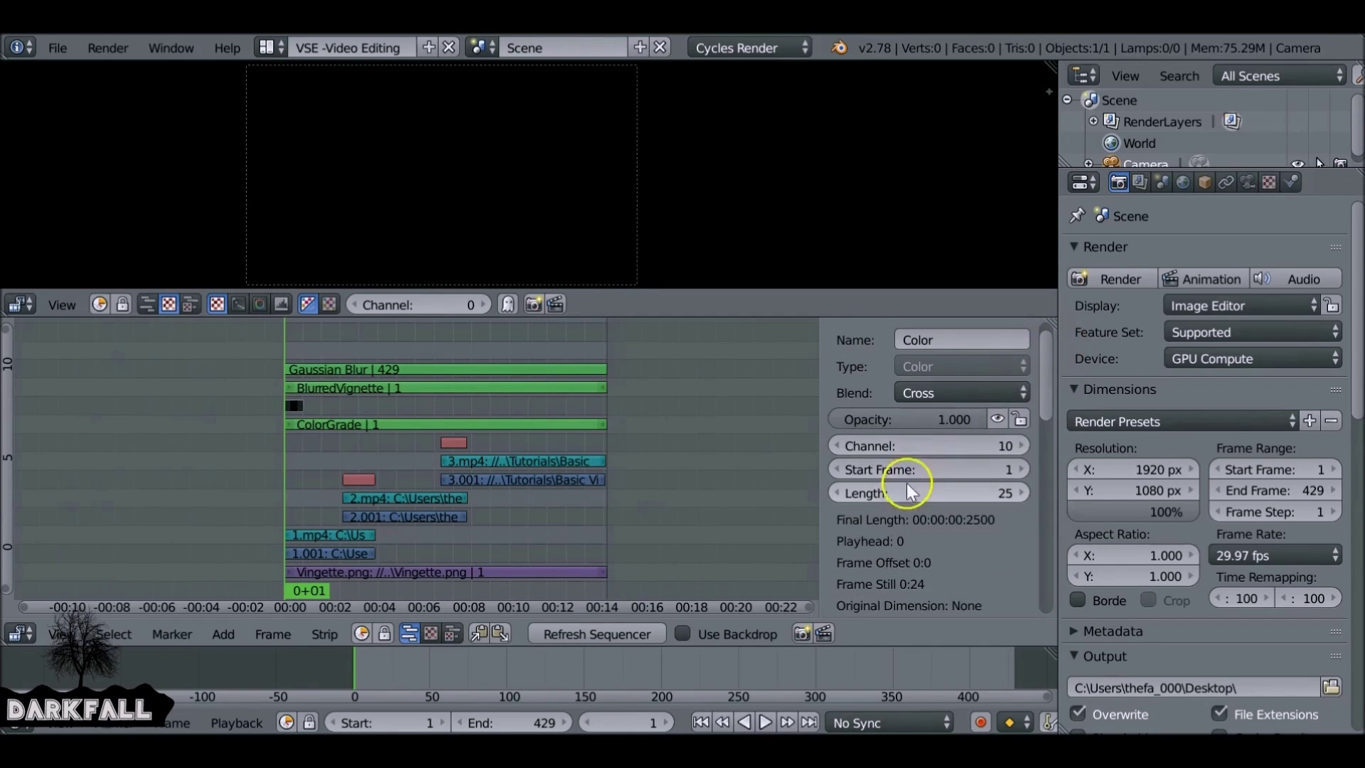
{"action": "type", "text": "429"}
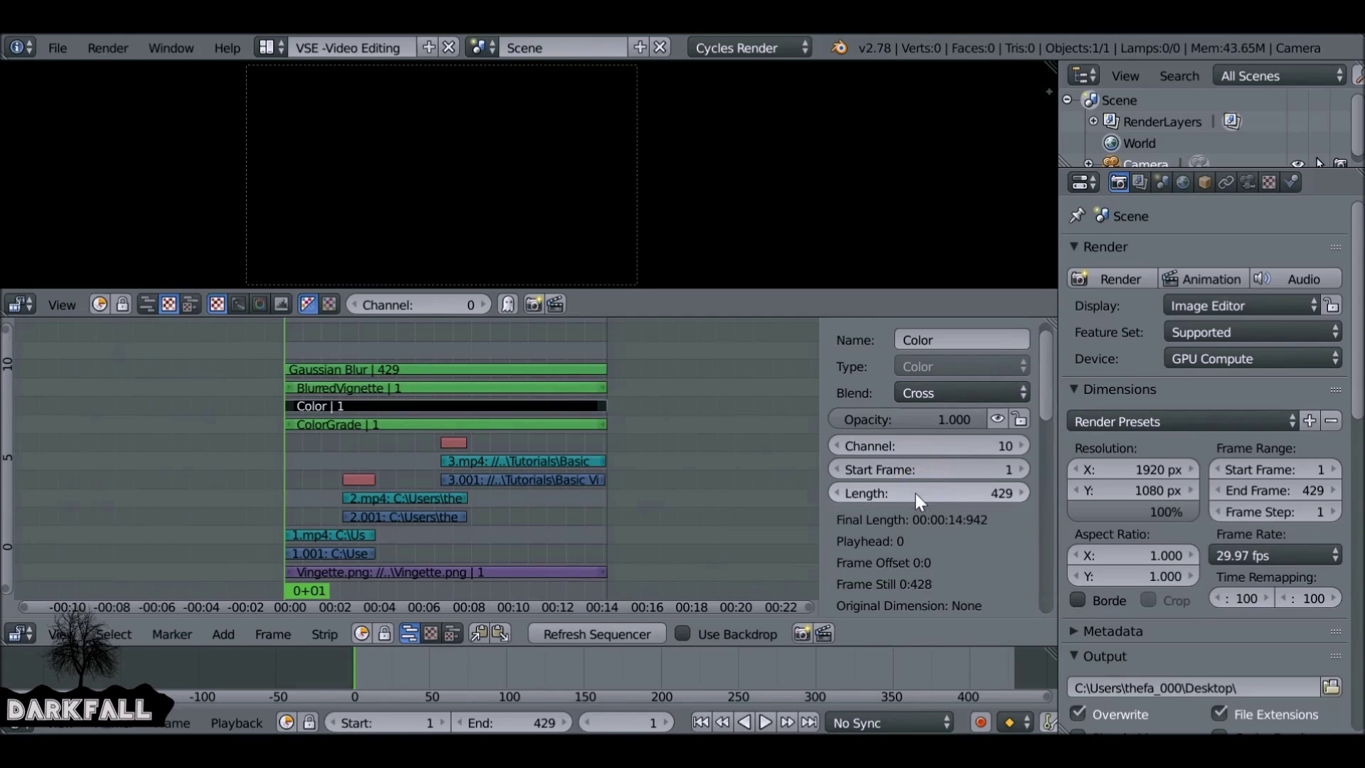
{"action": "left_click_drag", "start_coordinate": [1052, 365], "coordinate": [1052, 582]}
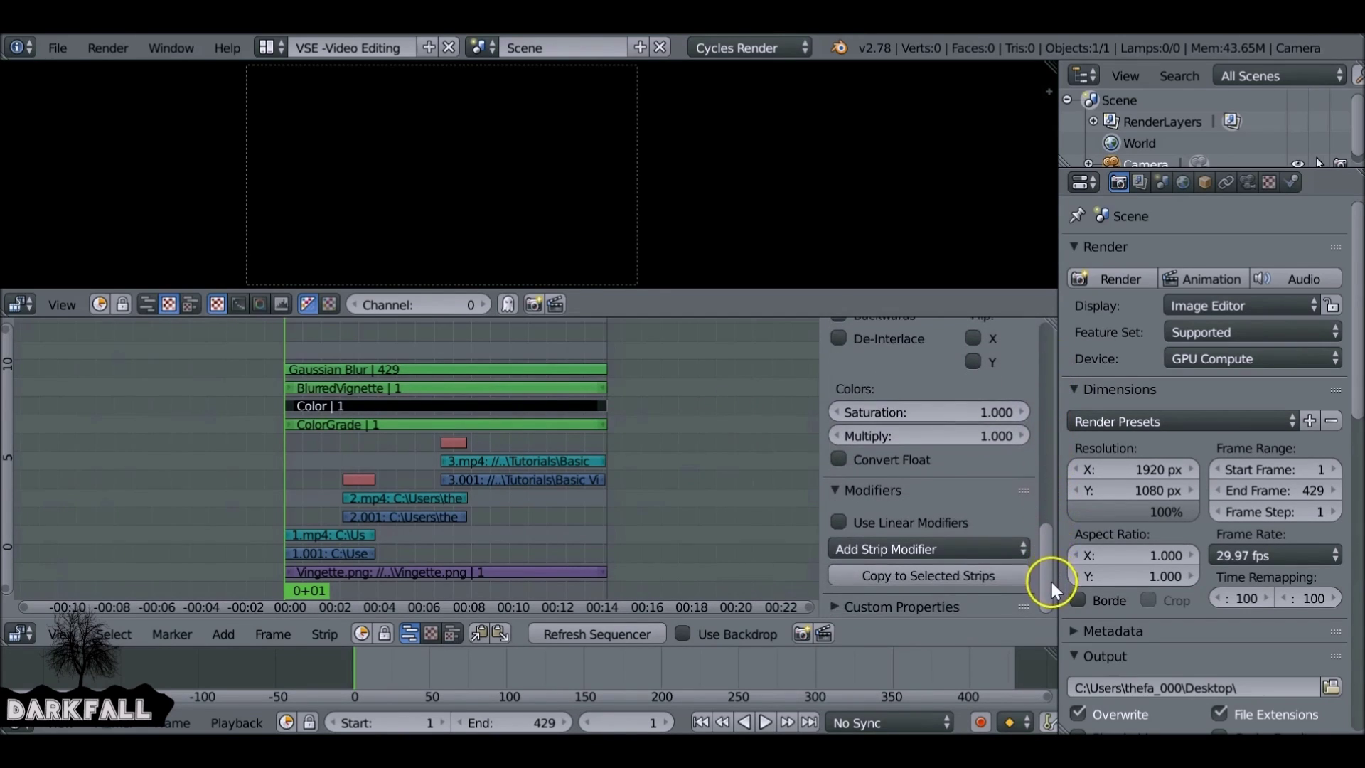
- Give the Color strip a Mask modifier that uses Vignette.png as its mask
{"action": "left_click", "coordinate": [912, 548]}
{"action": "left_click", "coordinate": [937, 548]}
{"action": "left_click", "coordinate": [913, 665]}
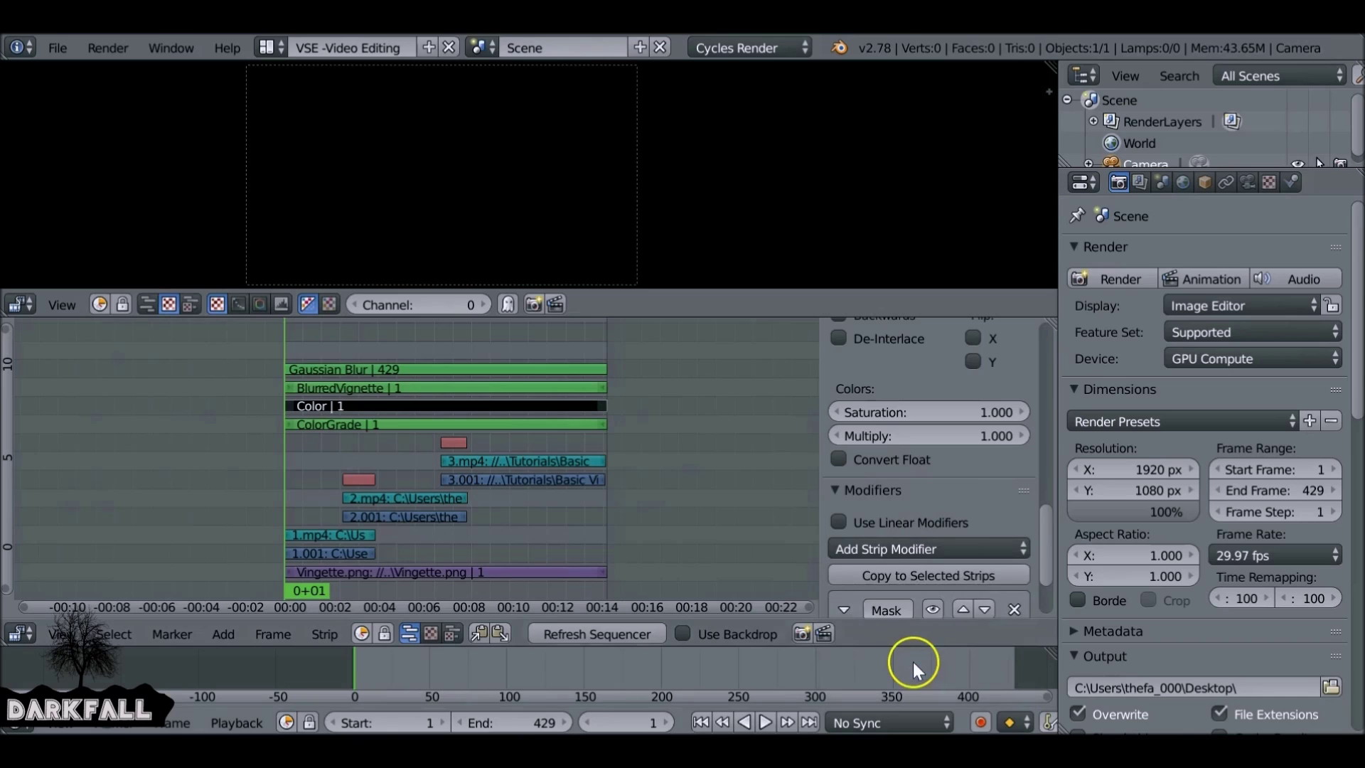
{"action": "scroll", "coordinate": [911, 542], "scroll_direction": "down", "scroll_amount": 3}
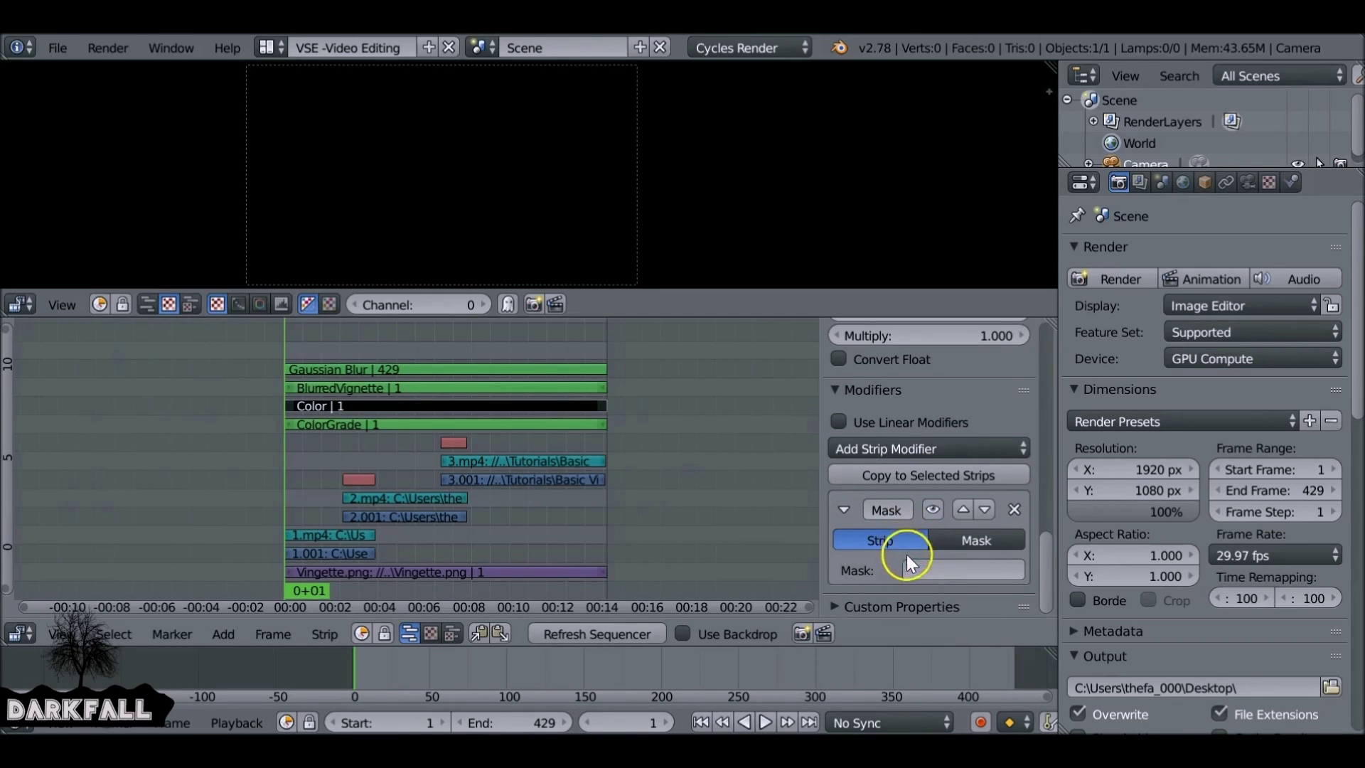
{"action": "left_click", "coordinate": [920, 569]}
{"action": "left_click", "coordinate": [917, 511]}
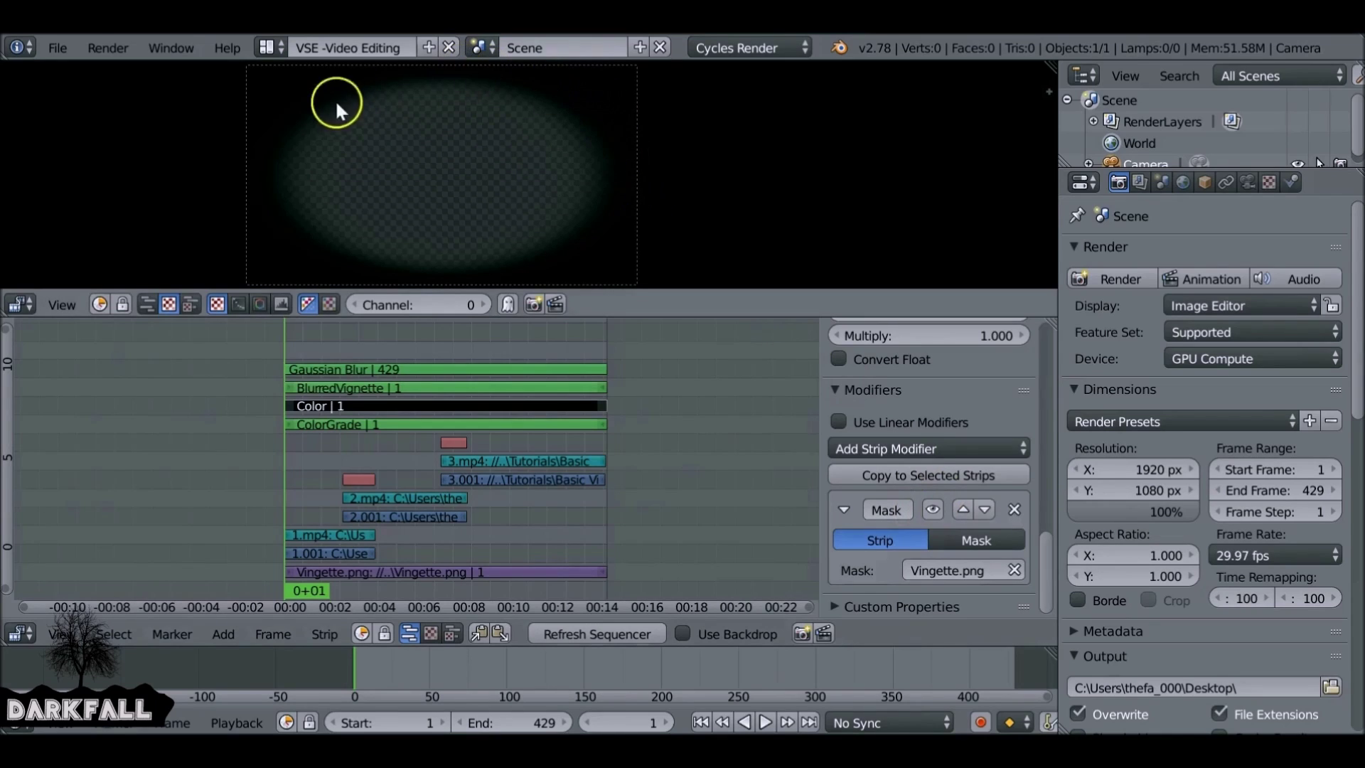
- Set the Color strip's blend to Alpha Over with opacity lowered to about 0.269
{"action": "left_click_drag", "start_coordinate": [1043, 536], "coordinate": [1032, 323]}
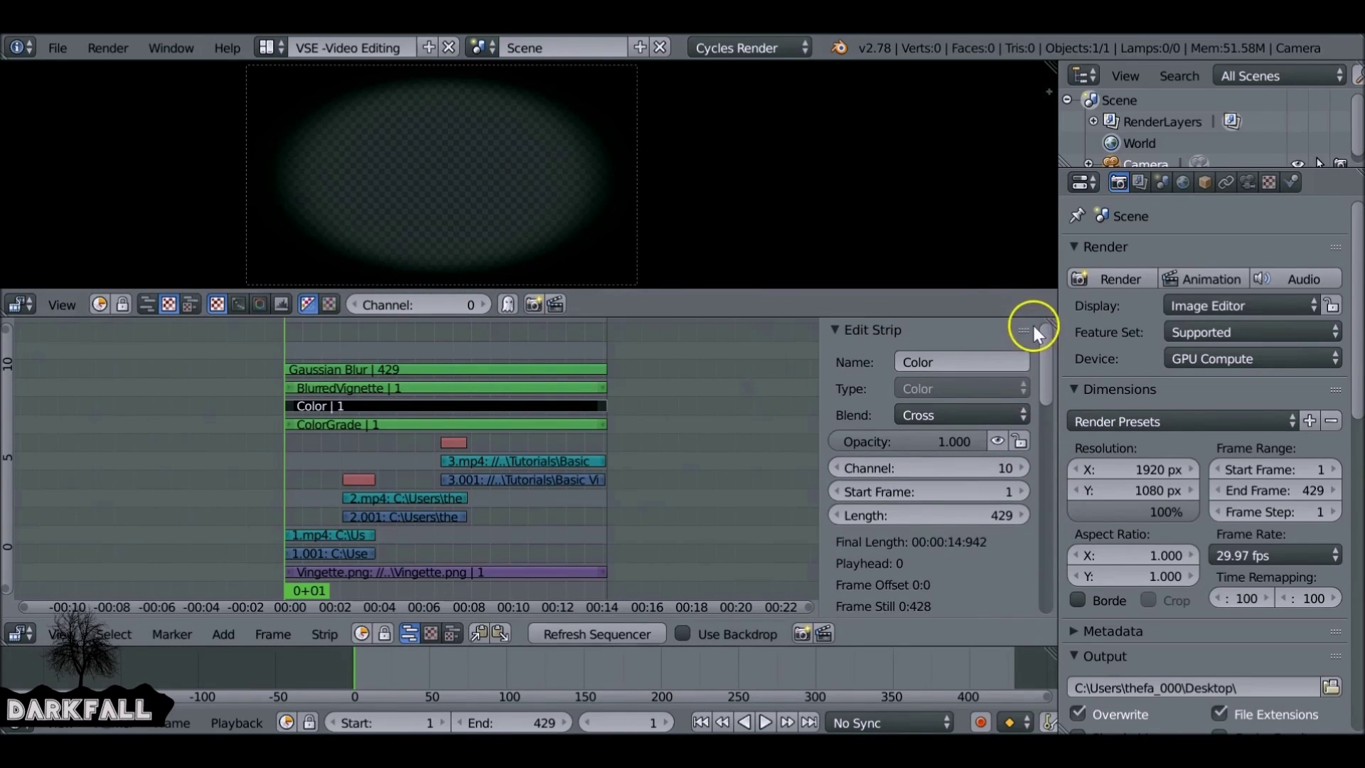
{"action": "left_click", "coordinate": [895, 421]}
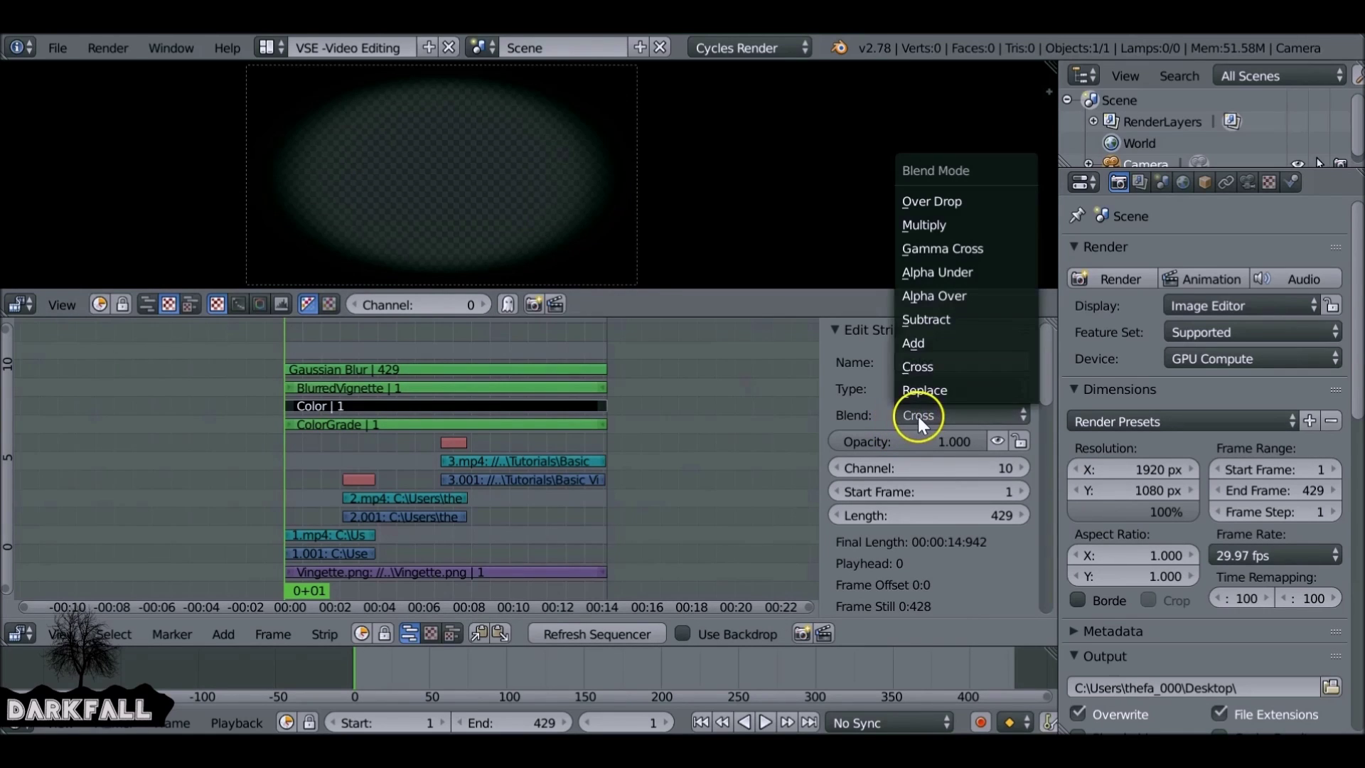
{"action": "left_click", "coordinate": [969, 293]}
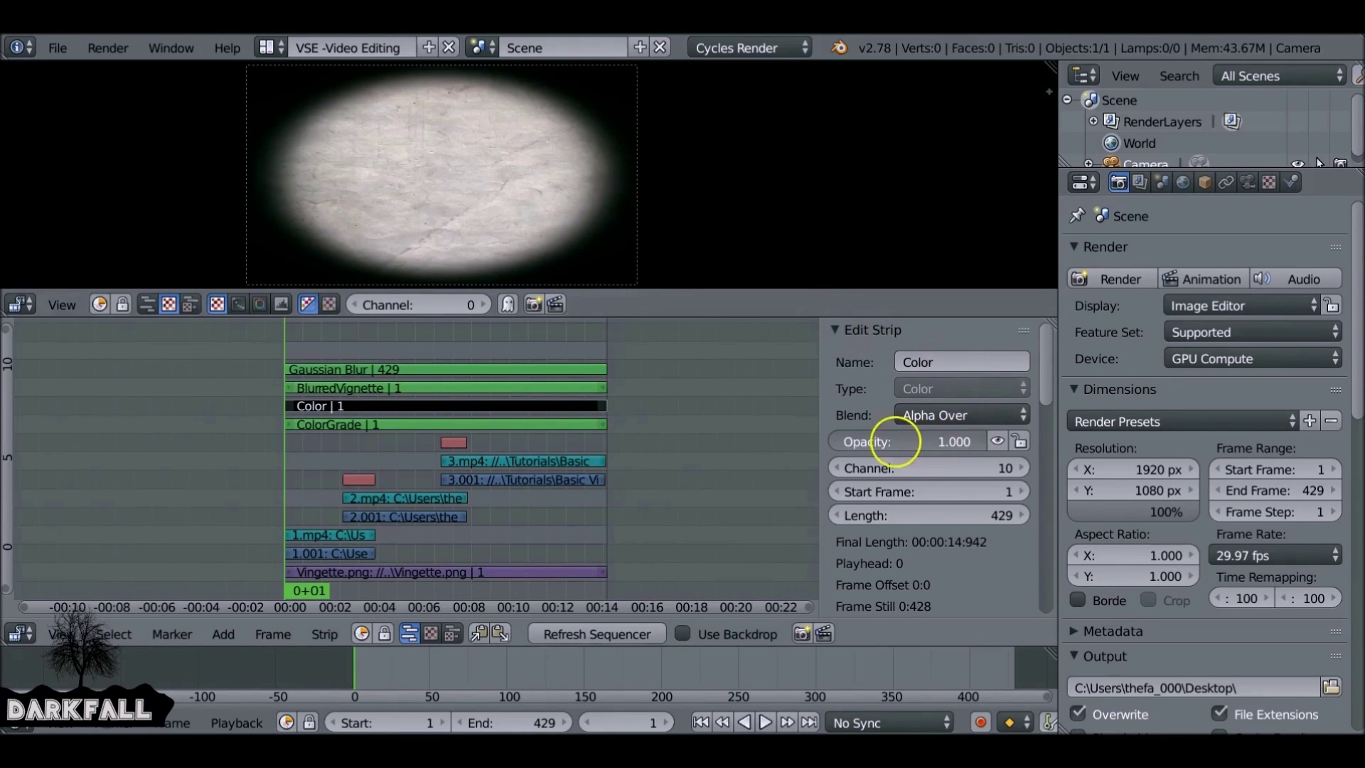
{"action": "left_click_drag", "start_coordinate": [929, 442], "coordinate": [879, 440]}
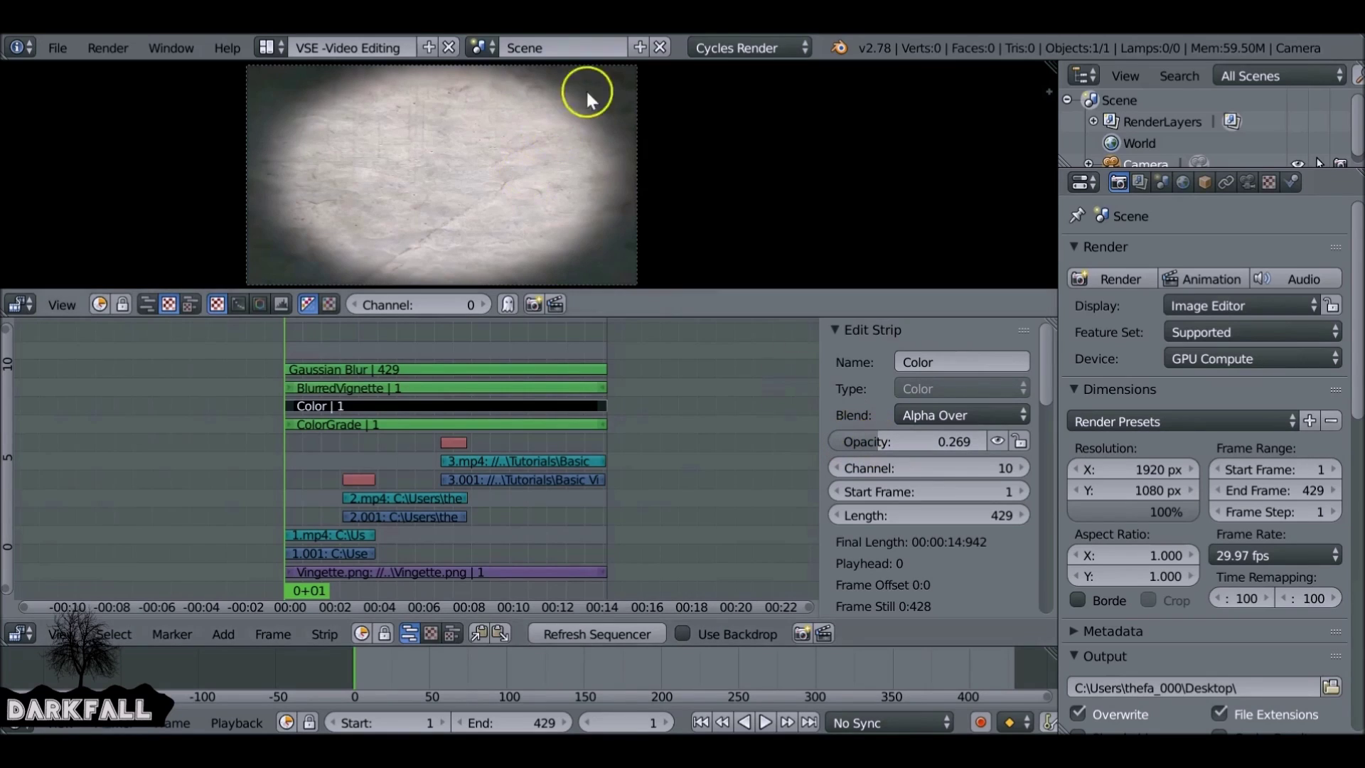
{"action": "left_click", "coordinate": [996, 445]}
{"action": "left_click", "coordinate": [996, 445]}
{"action": "left_click", "coordinate": [628, 657]}
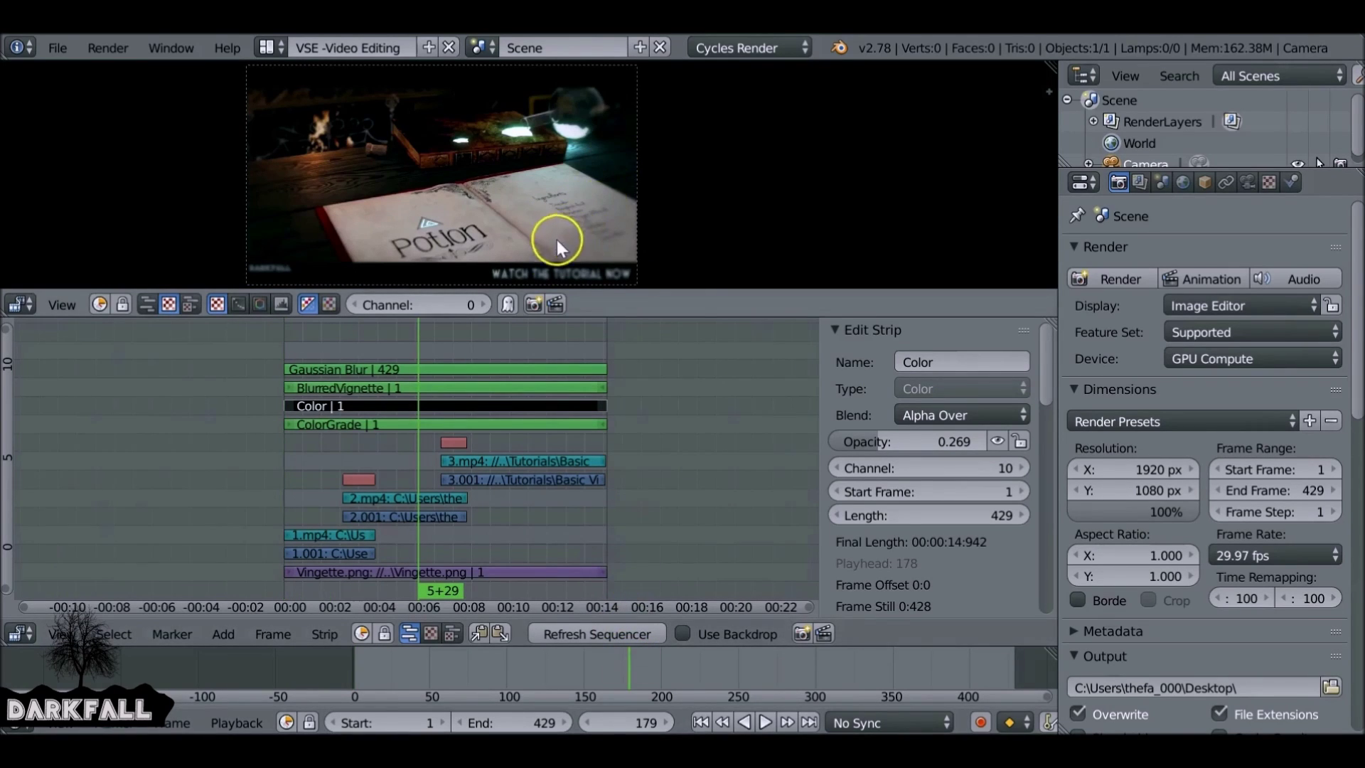
{"action": "left_click", "coordinate": [998, 441]}
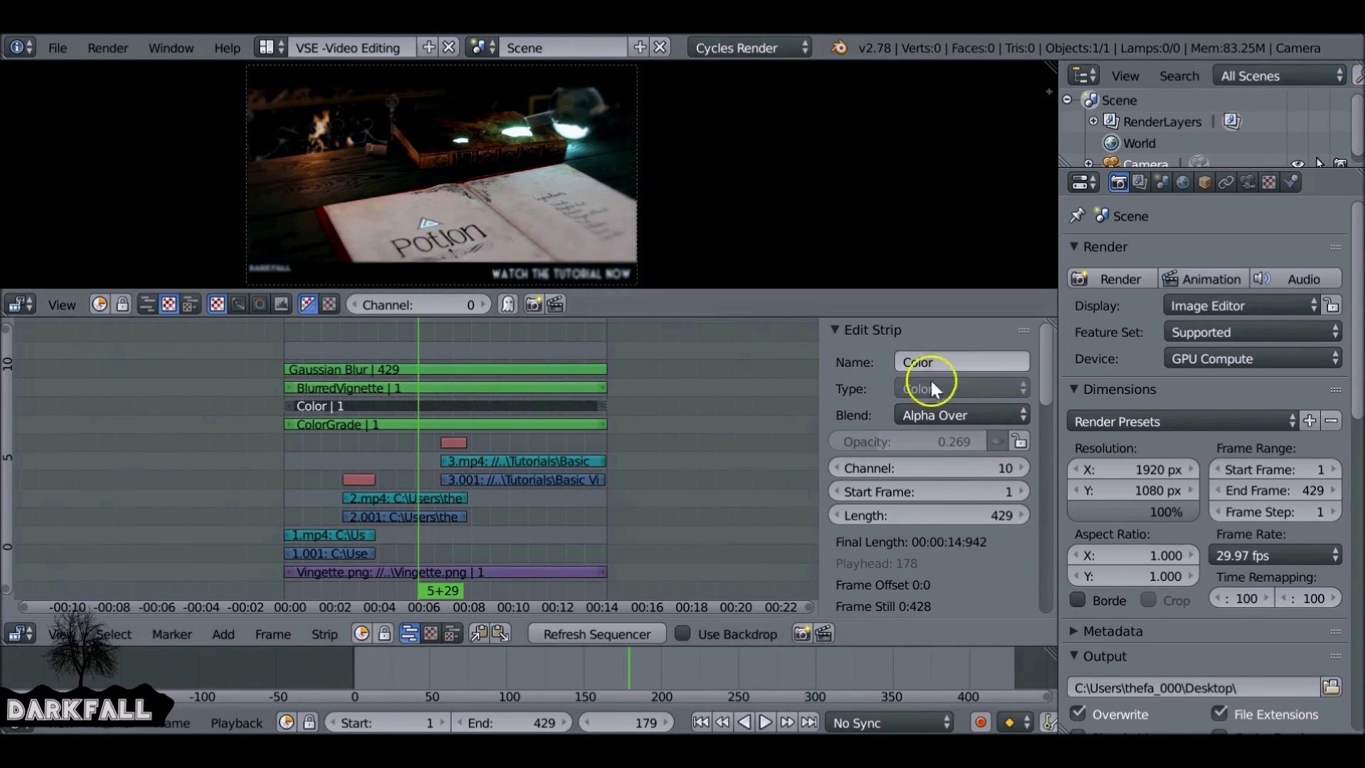
{"action": "left_click", "coordinate": [996, 439]}
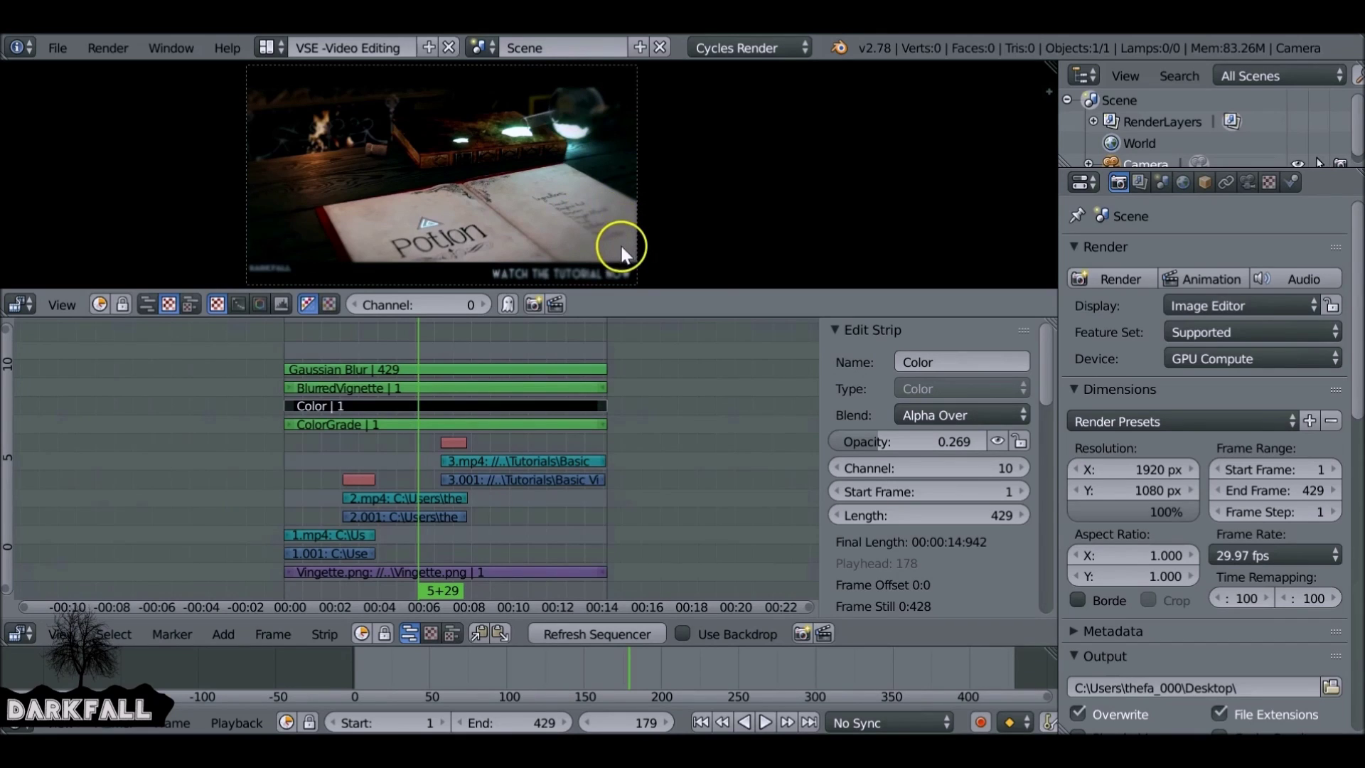
{"action": "scroll", "coordinate": [412, 461], "scroll_direction": "down", "scroll_amount": 3}
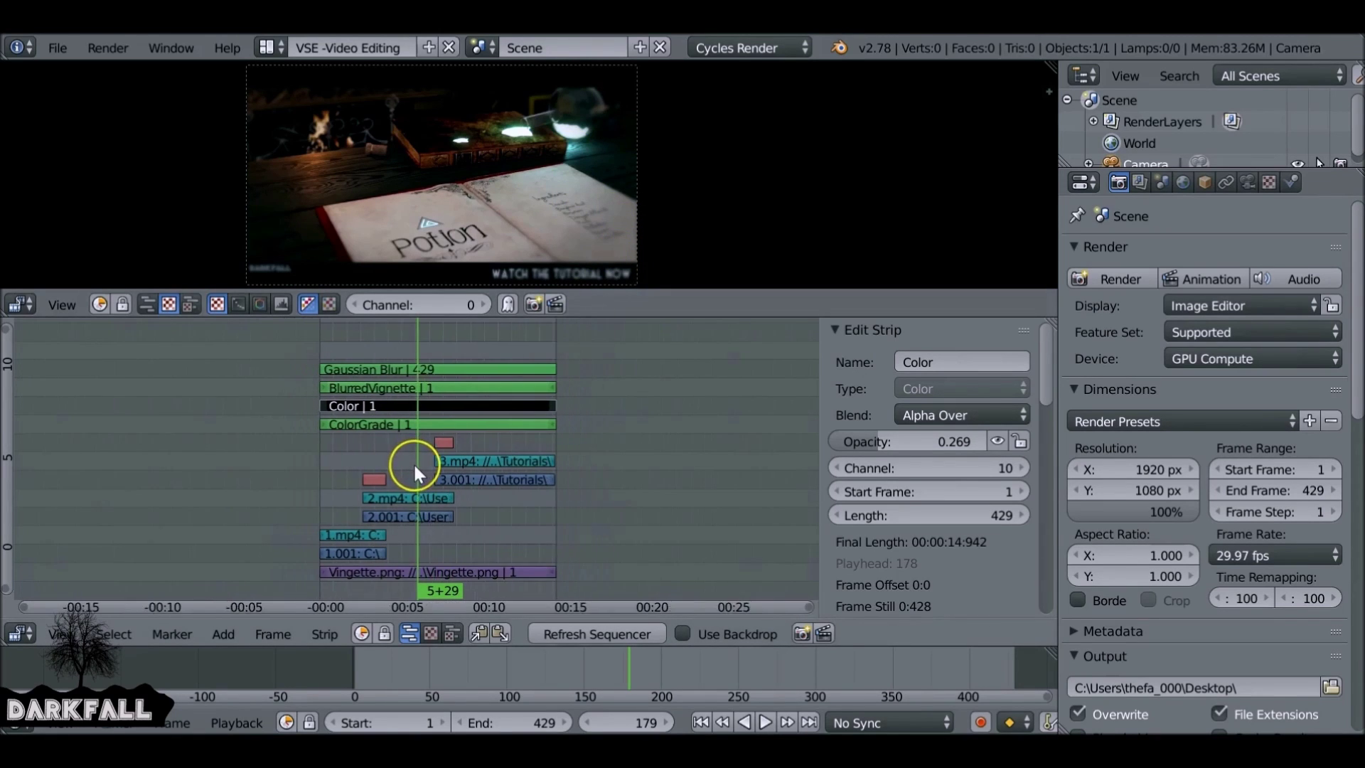
{"action": "scroll", "coordinate": [413, 462], "scroll_direction": "up", "scroll_amount": 3}
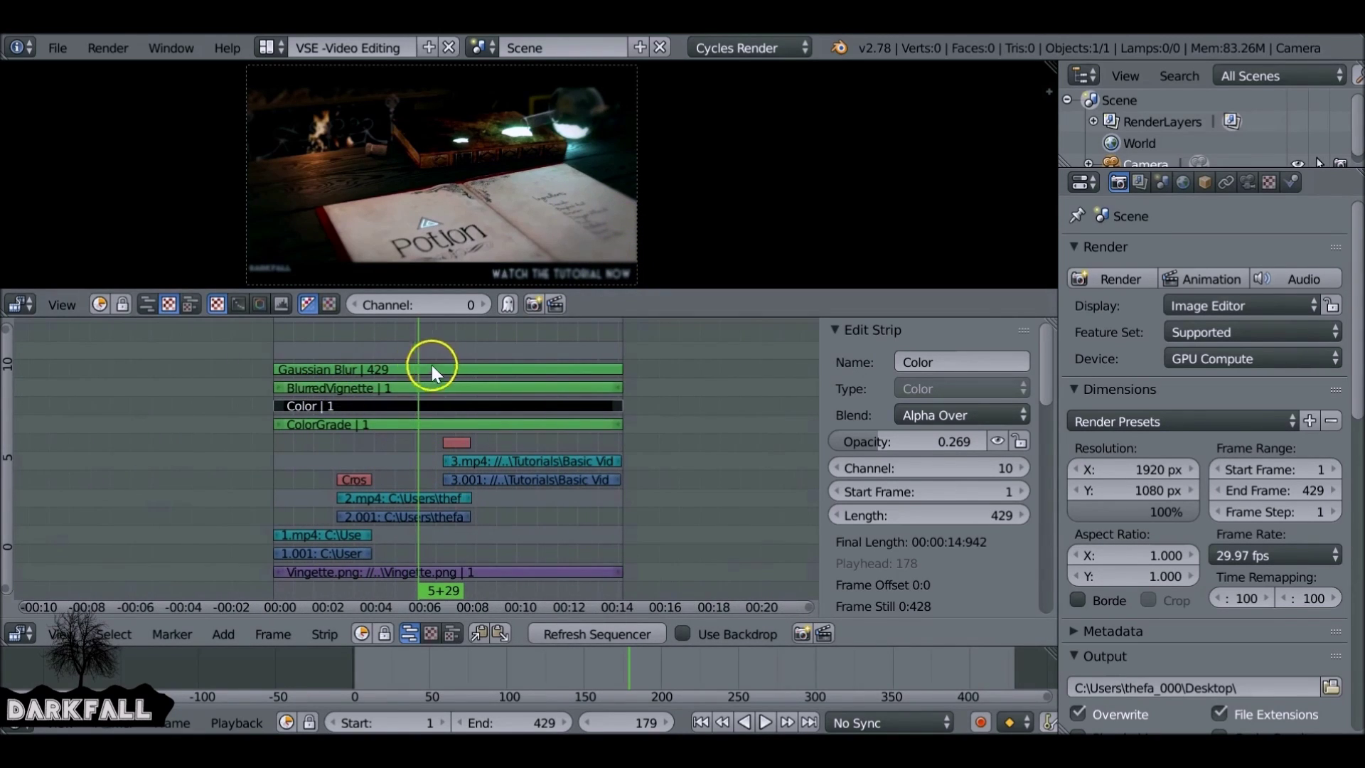
{"action": "middle_click_drag", "start_coordinate": [433, 365], "coordinate": [434, 574]}
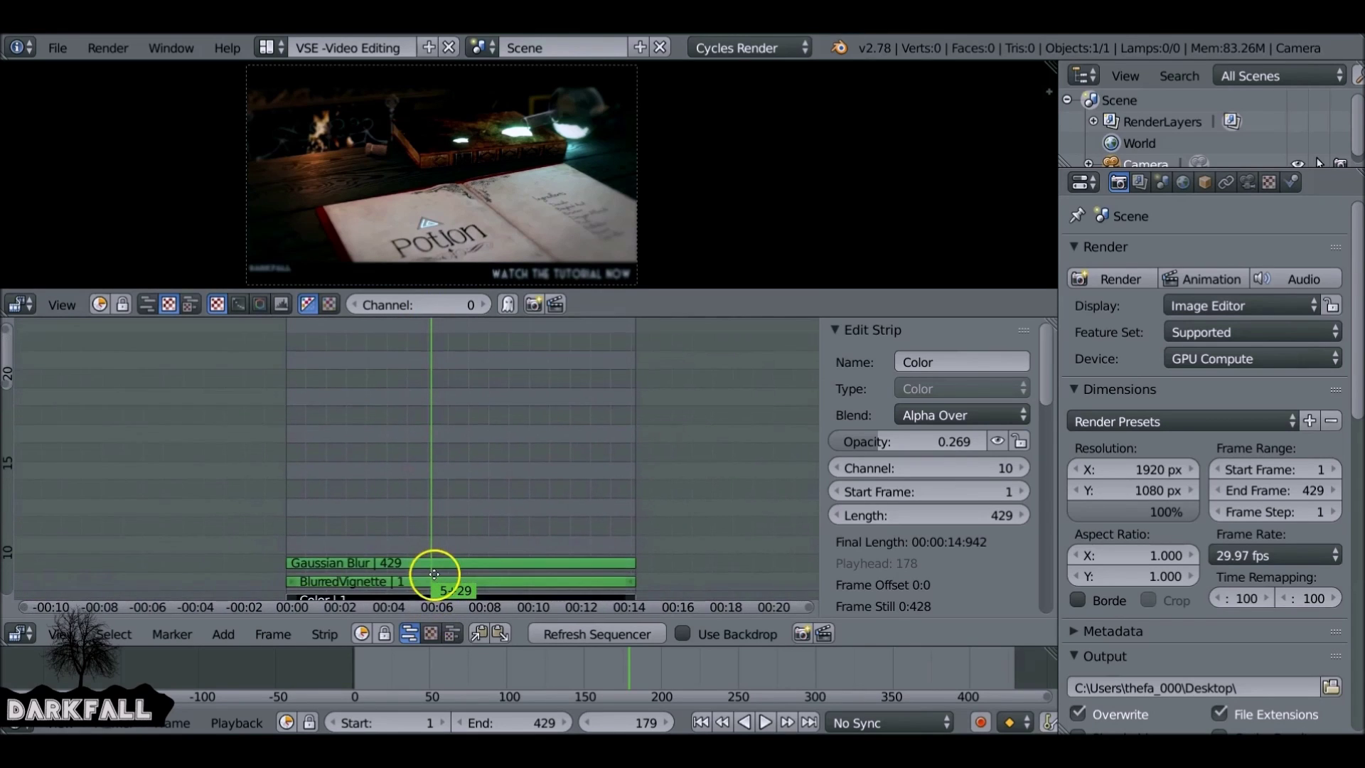
{"action": "scroll", "coordinate": [458, 496], "scroll_direction": "down", "scroll_amount": 3}
{"action": "scroll", "coordinate": [472, 446], "scroll_direction": "up", "scroll_amount": 3}
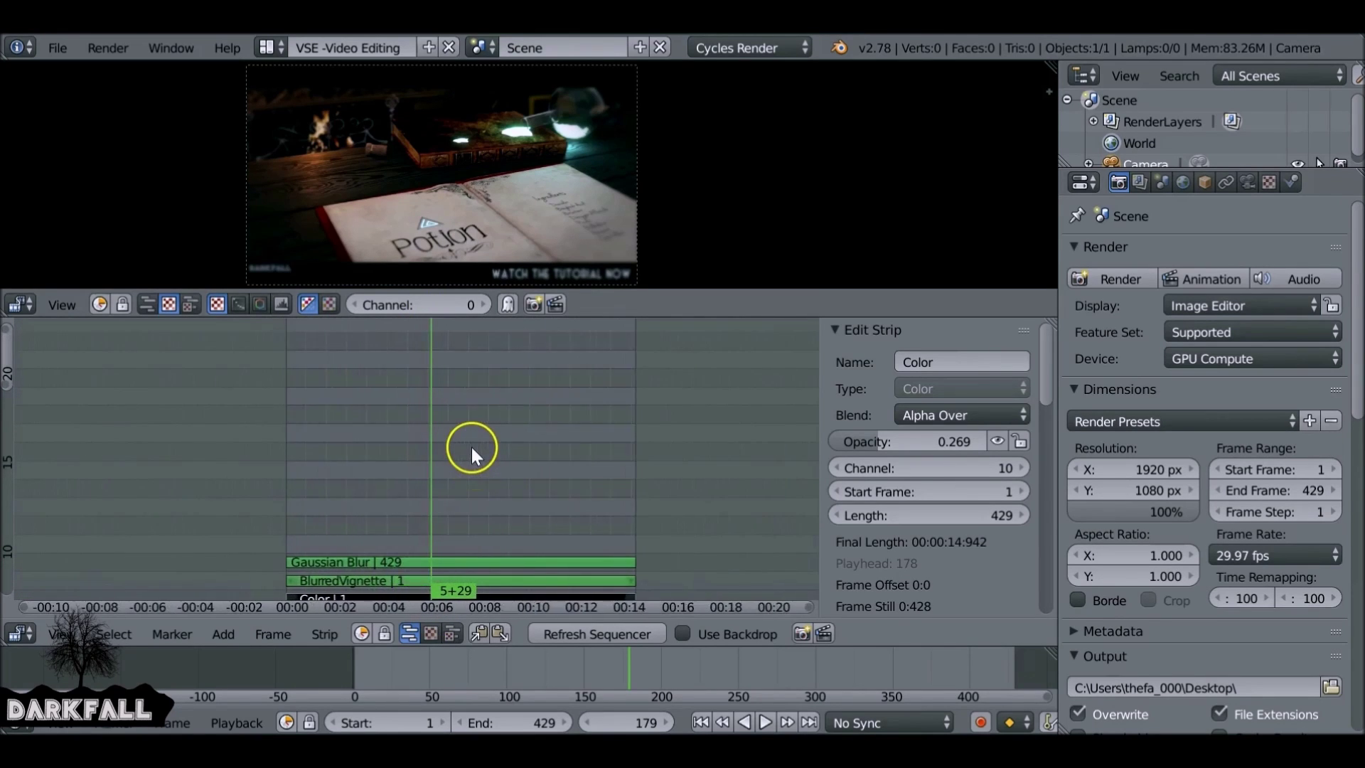
{"action": "middle_click_drag", "start_coordinate": [479, 540], "coordinate": [431, 396]}
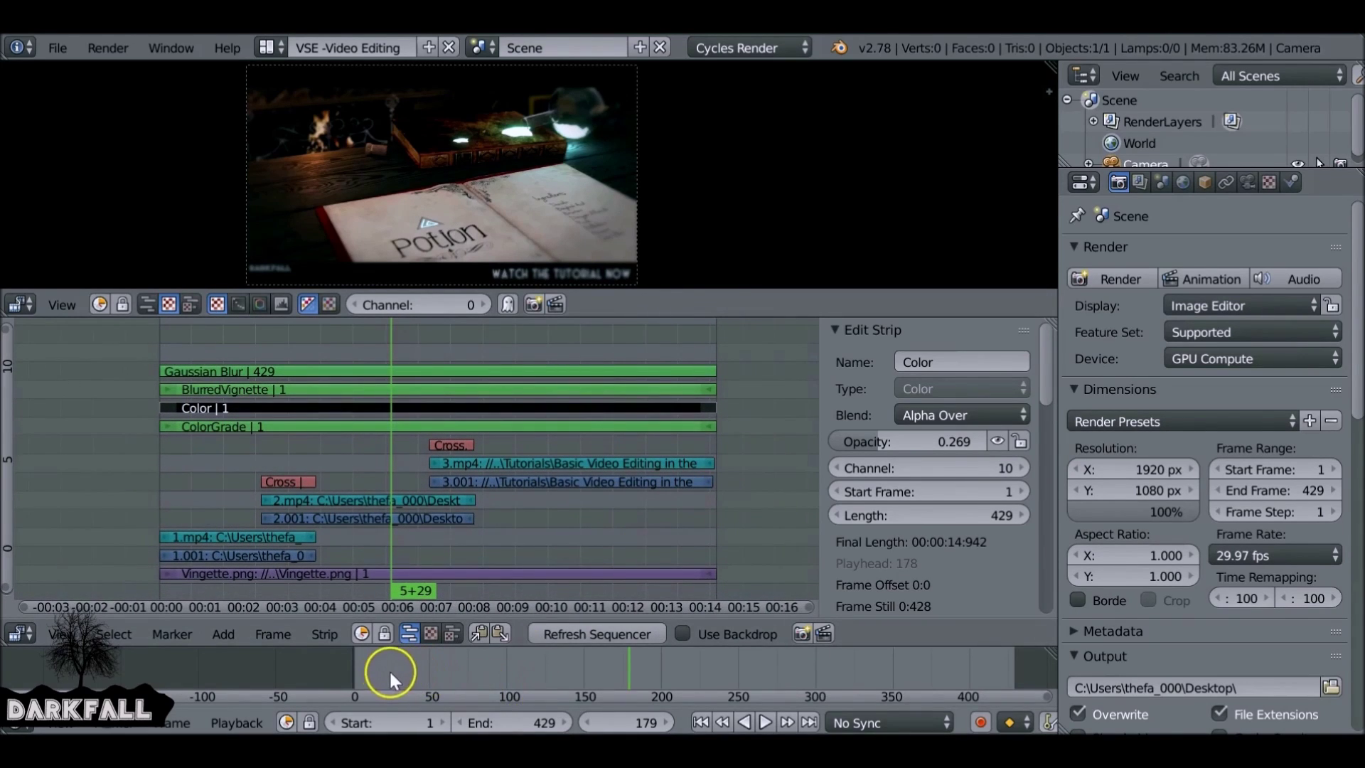
{"action": "left_click", "coordinate": [408, 669]}
{"action": "key", "text": "alt+a"}
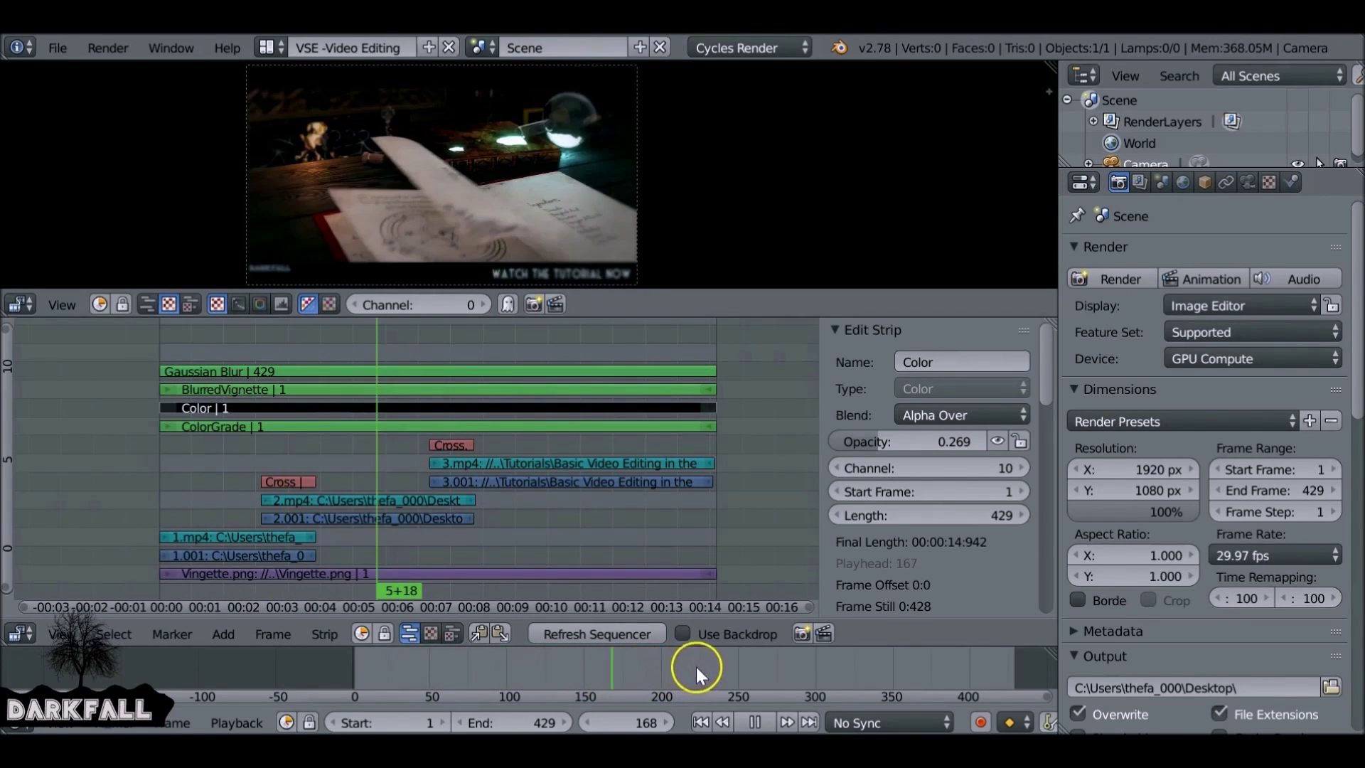
{"action": "left_click", "coordinate": [701, 722]}
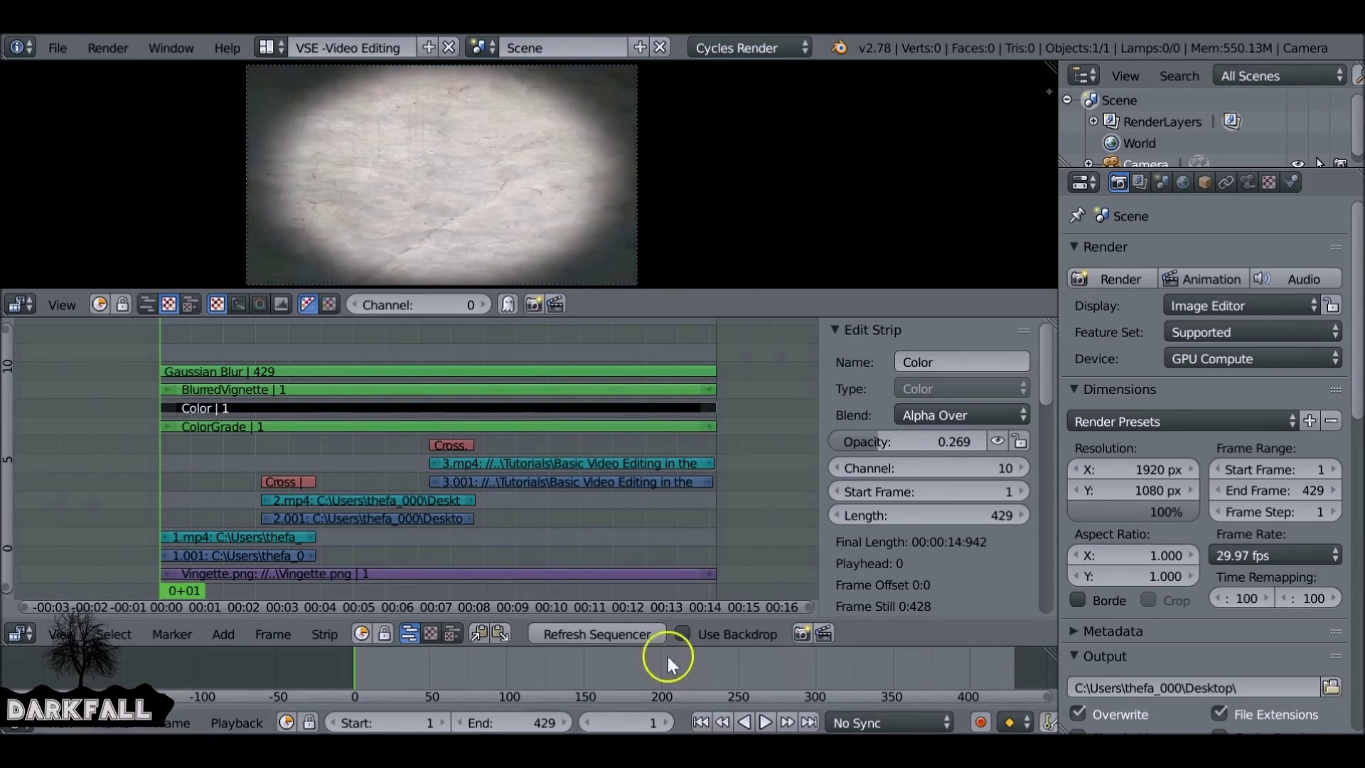
- Refresh the sequencer and change the output file format from PNG to H.264
{"action": "left_click", "coordinate": [595, 628]}
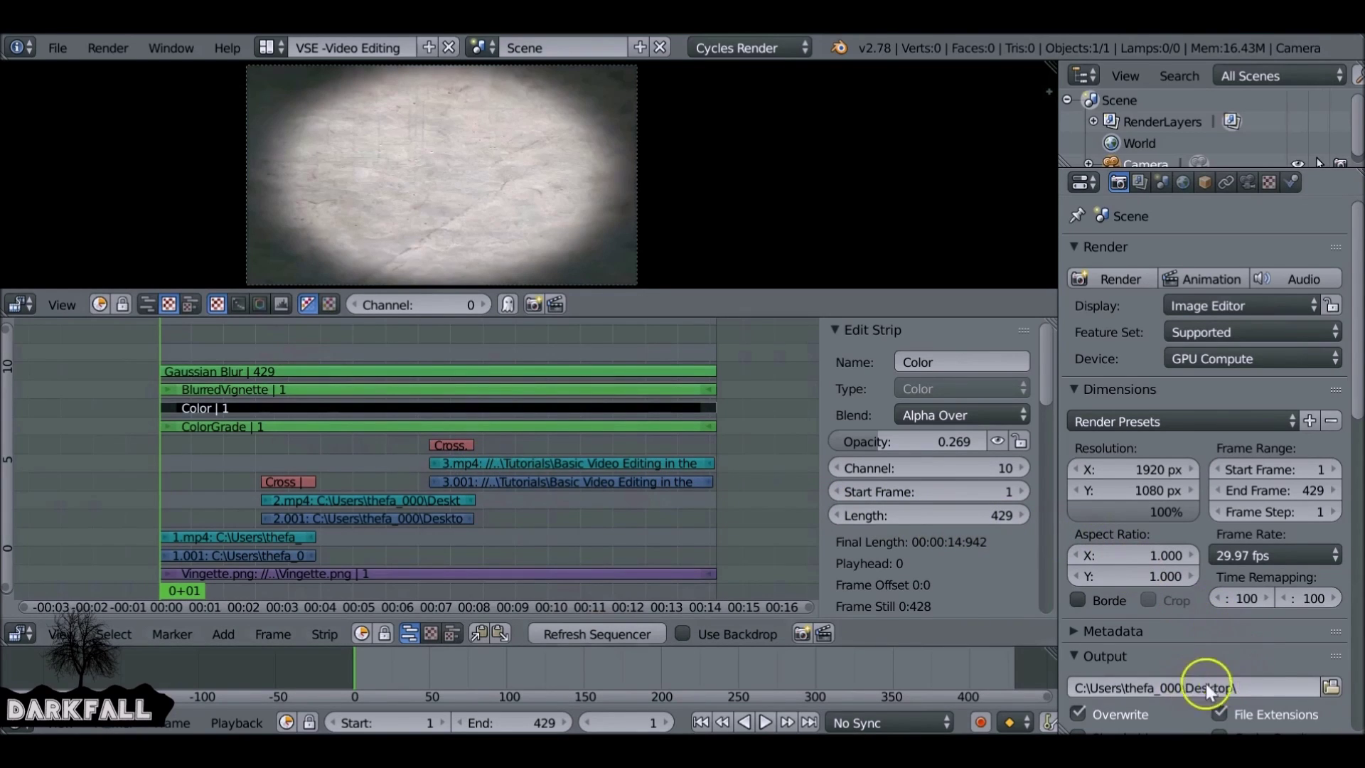
{"action": "scroll", "coordinate": [1285, 676], "scroll_direction": "down", "scroll_amount": 3}
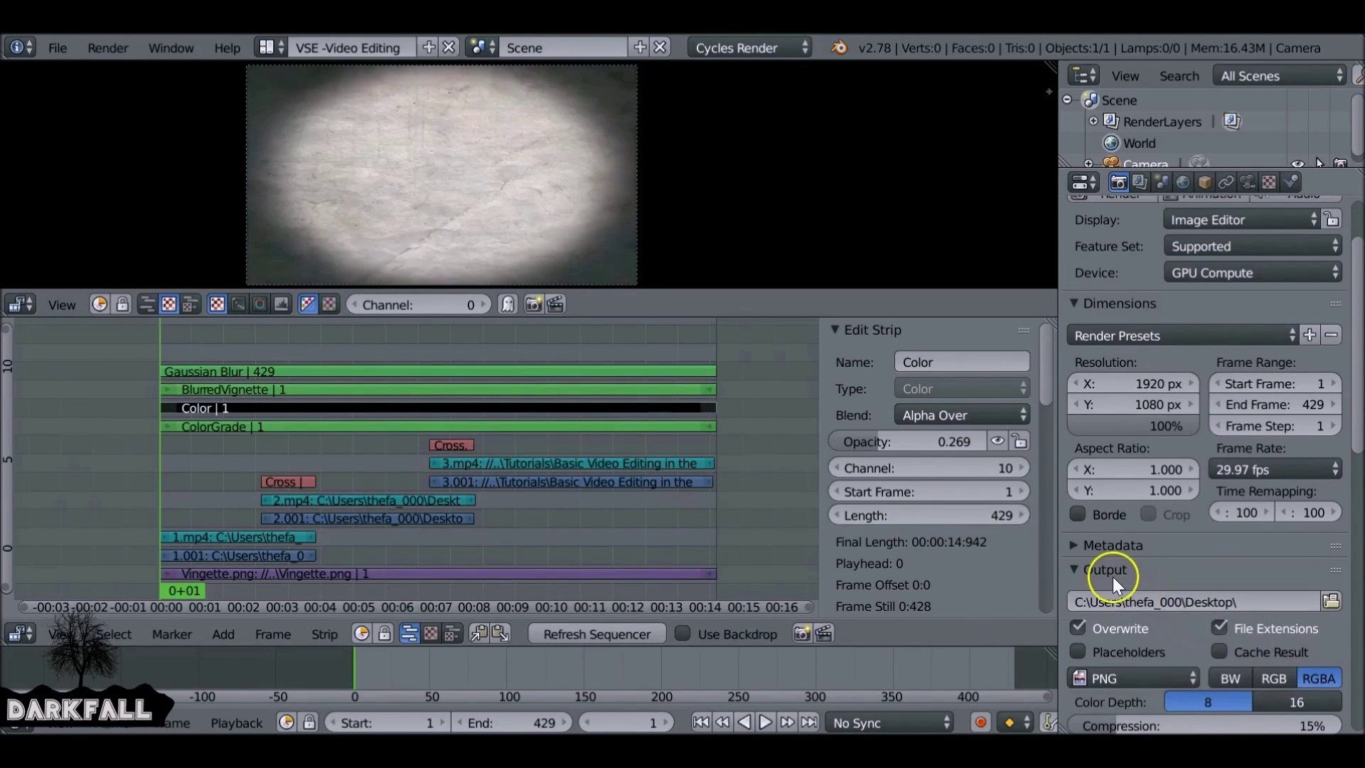
{"action": "left_click", "coordinate": [1139, 677]}
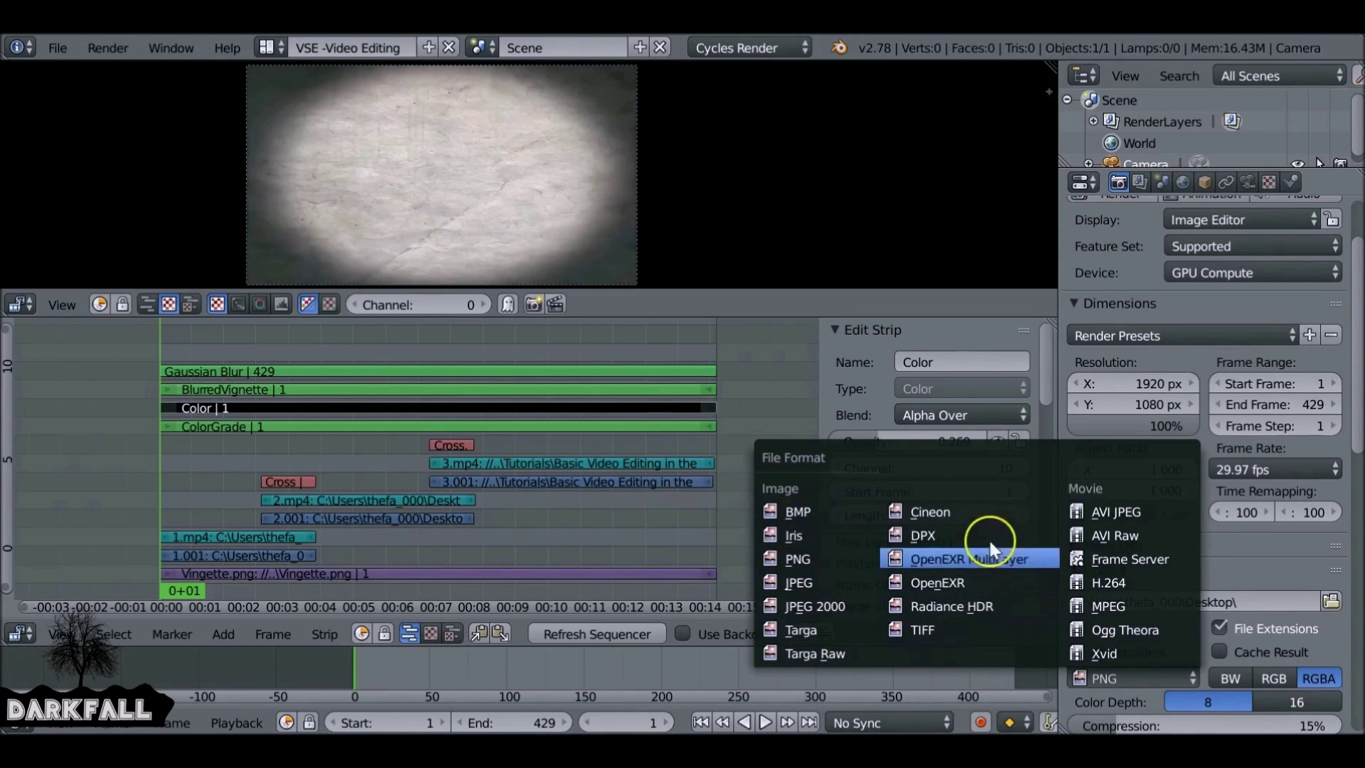
{"action": "left_click", "coordinate": [1119, 583]}
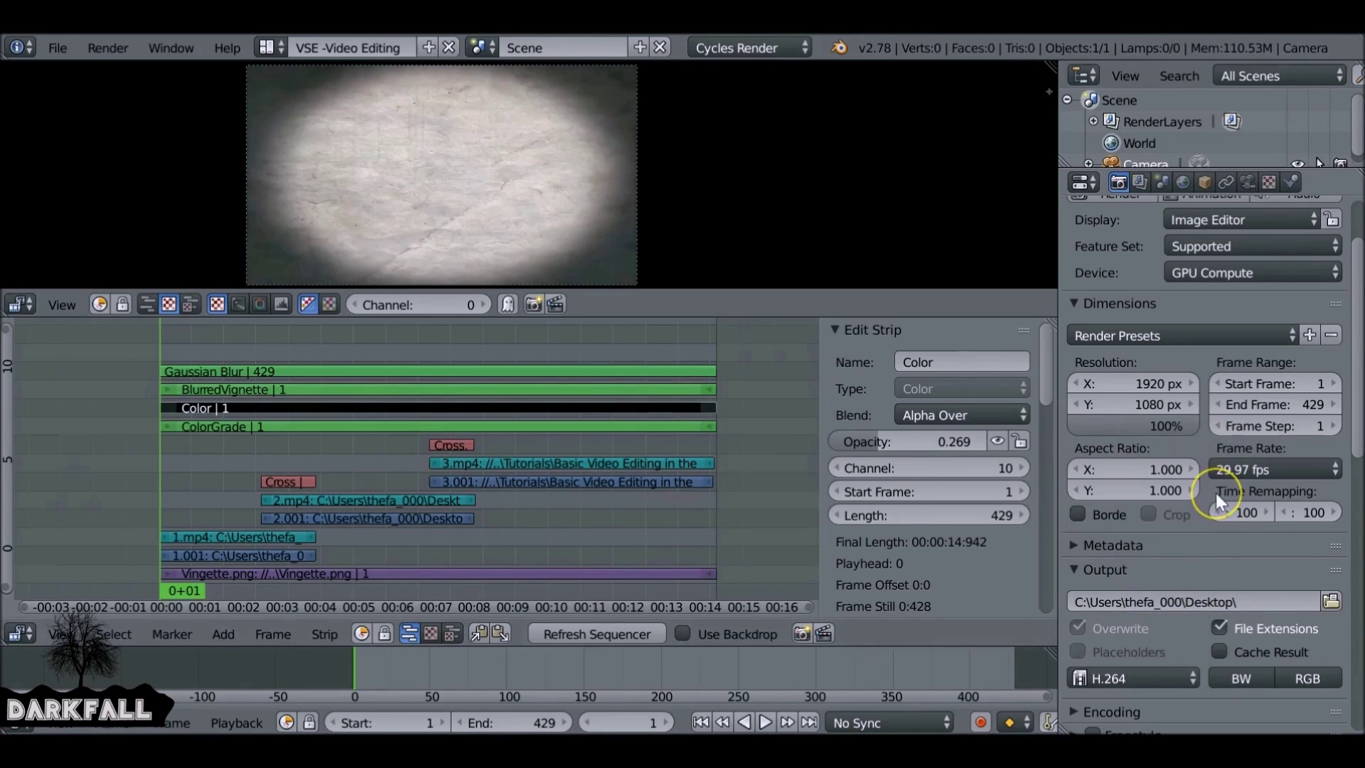
- Collapse Sampling and bring up the Encoding settings, with an AVI container at 6000 bitrate
{"action": "scroll", "coordinate": [1216, 493], "scroll_direction": "down", "scroll_amount": 7}
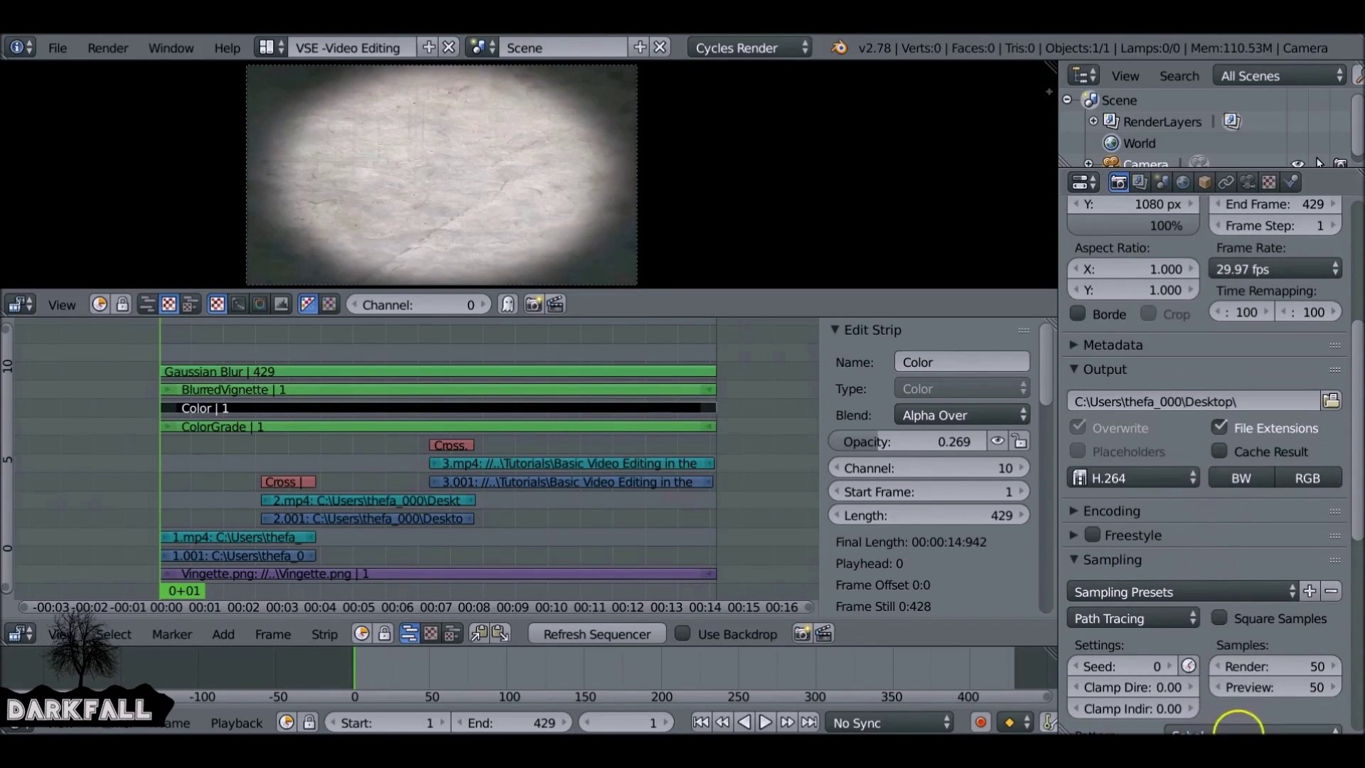
{"action": "left_click", "coordinate": [1086, 559]}
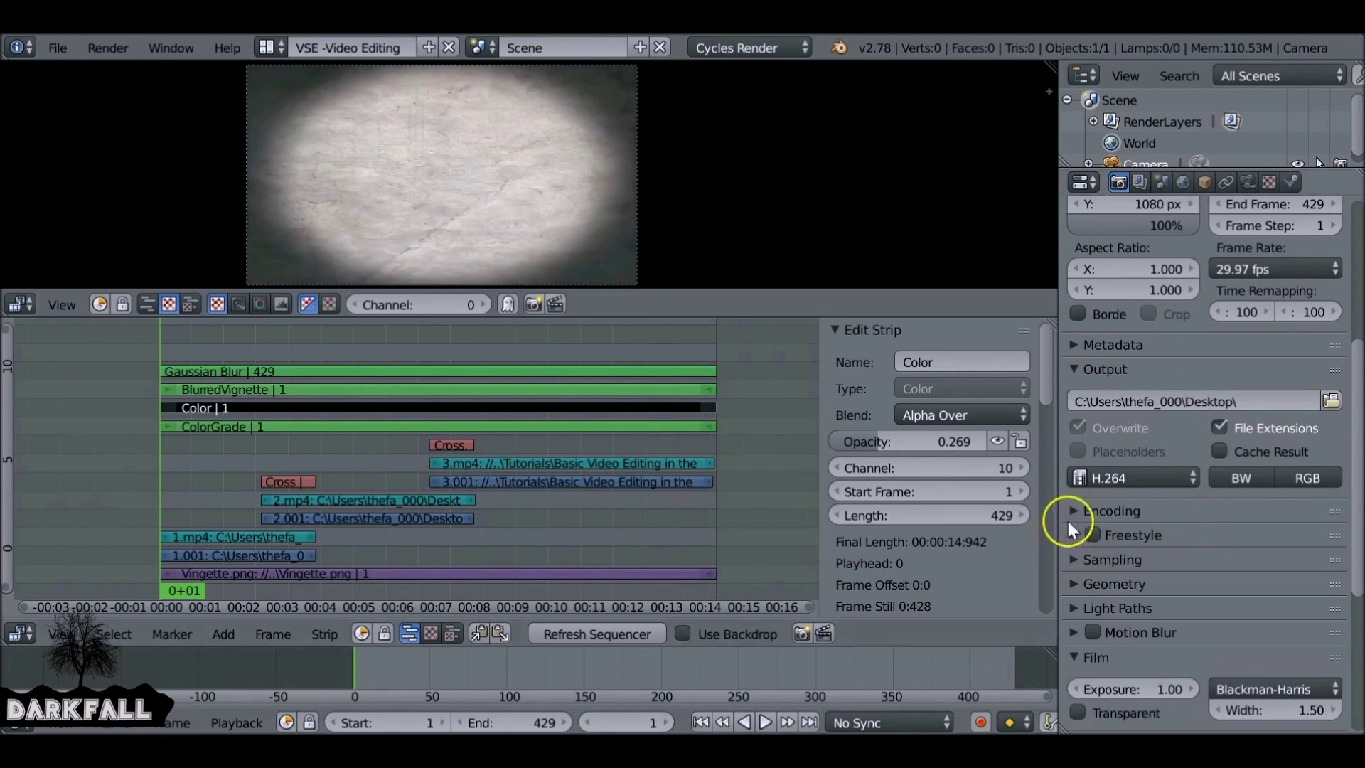
{"action": "left_click", "coordinate": [1085, 510]}
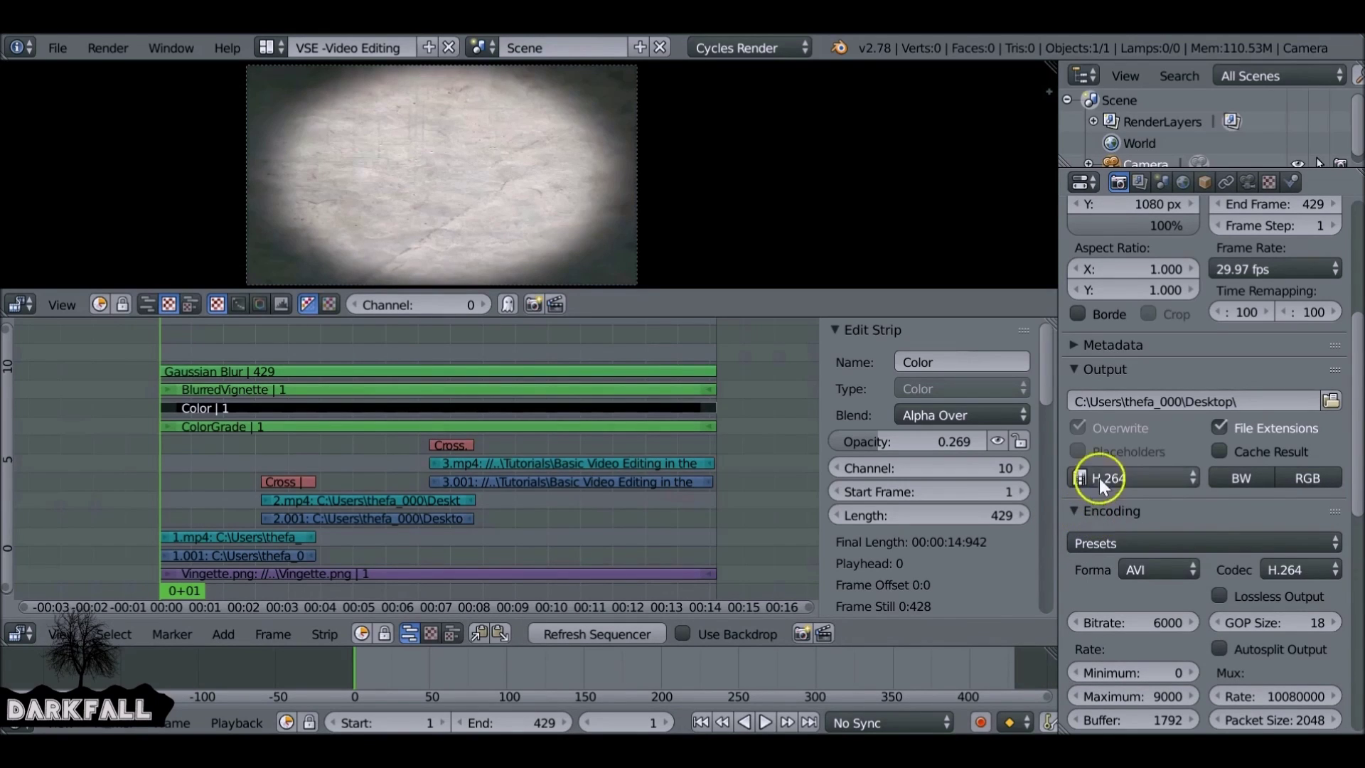
{"action": "scroll", "coordinate": [1179, 511], "scroll_direction": "down", "scroll_amount": 4}
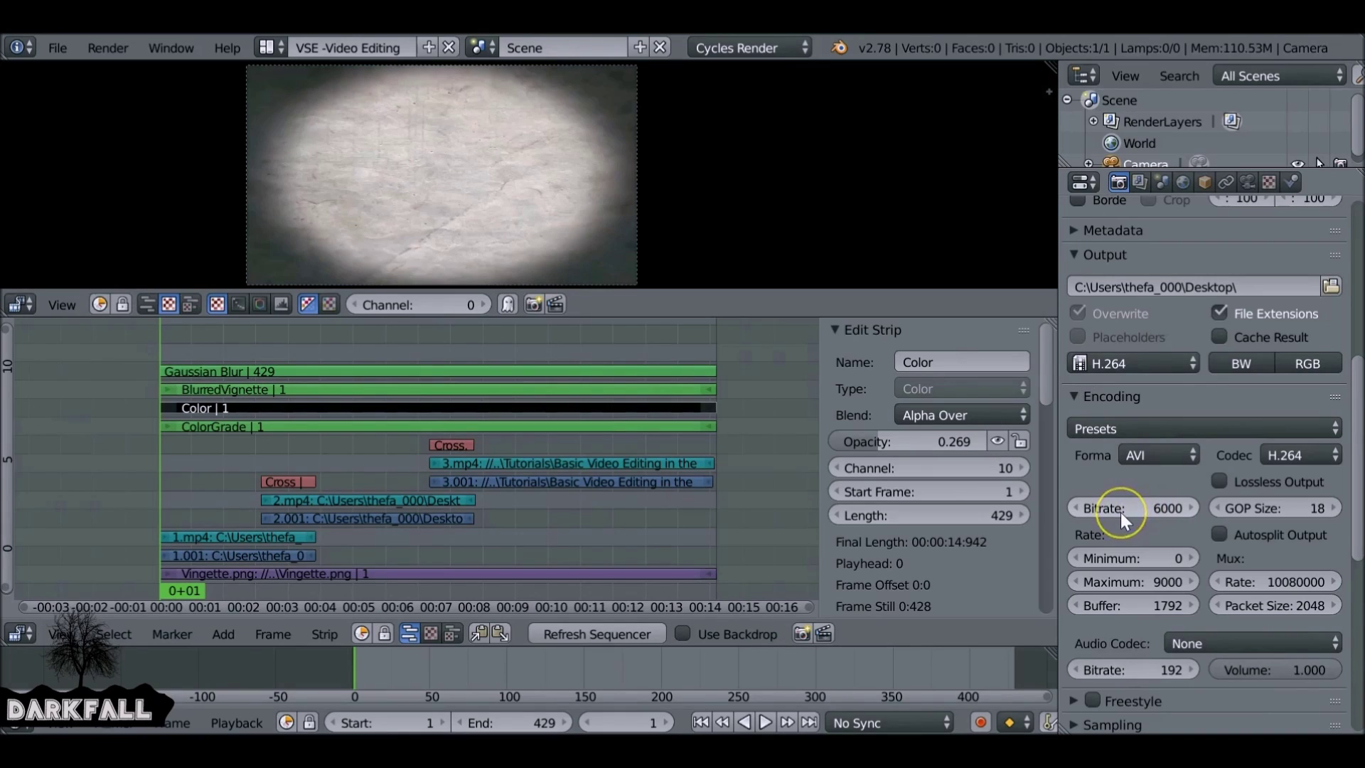
- Select the 1.mp4 sound strip and check its volume, pitch and pan in the sidebar
{"action": "right_click", "coordinate": [500, 468]}
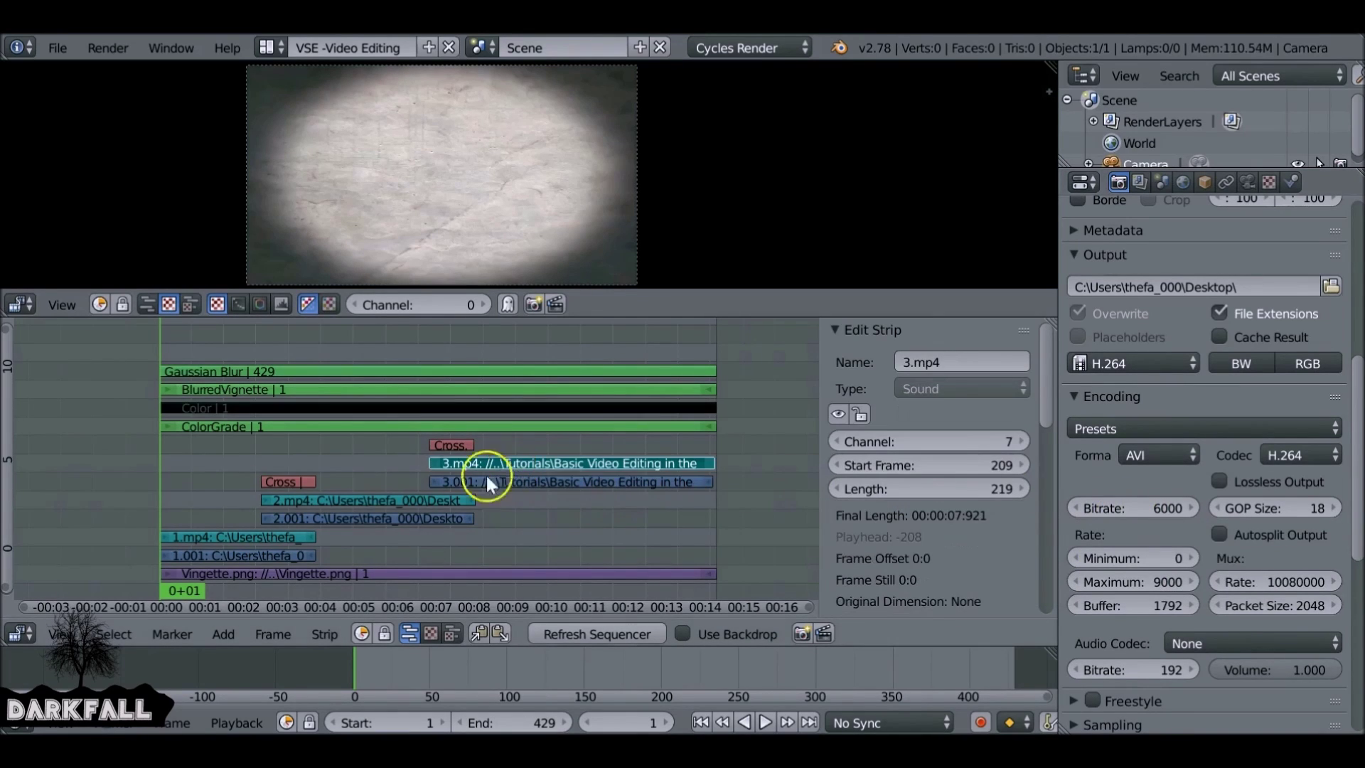
{"action": "right_click", "coordinate": [430, 501]}
{"action": "right_click", "coordinate": [311, 537]}
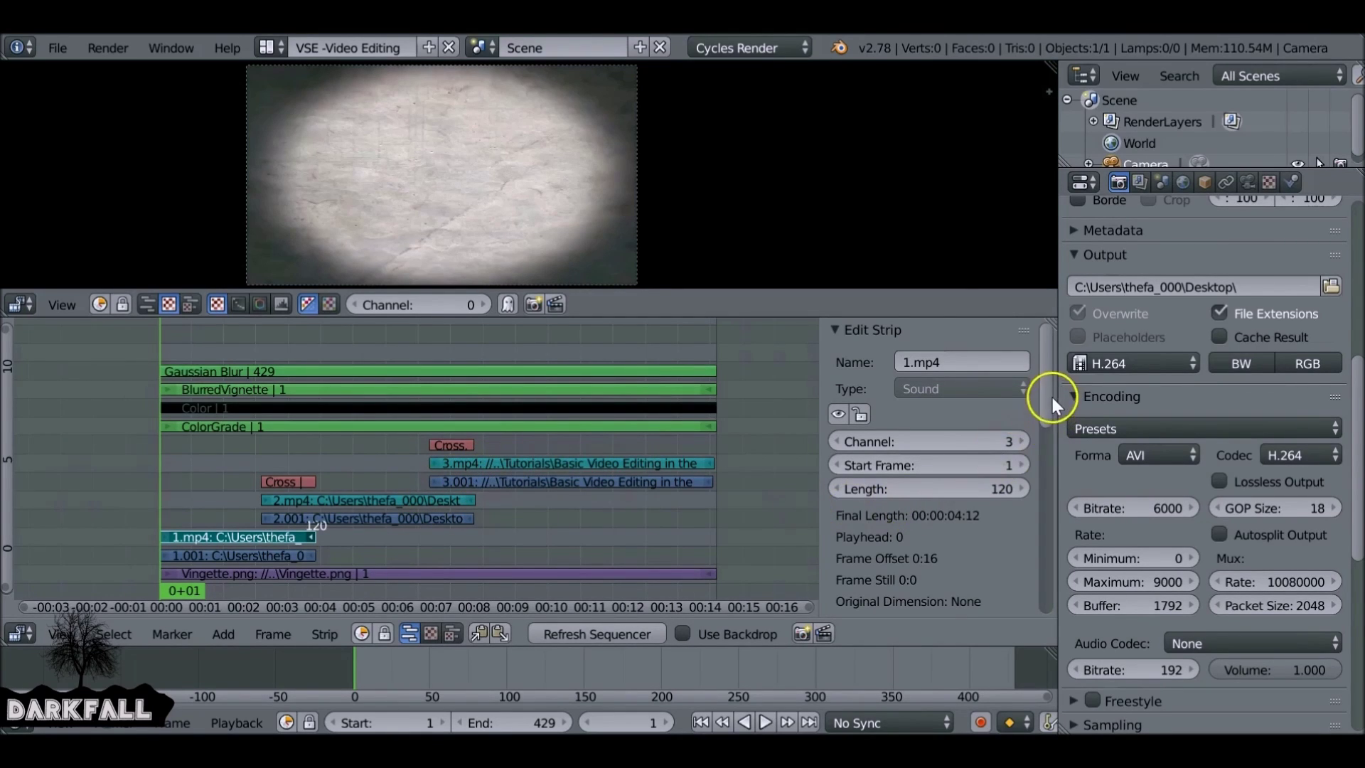
{"action": "left_click_drag", "start_coordinate": [1053, 399], "coordinate": [1059, 515]}
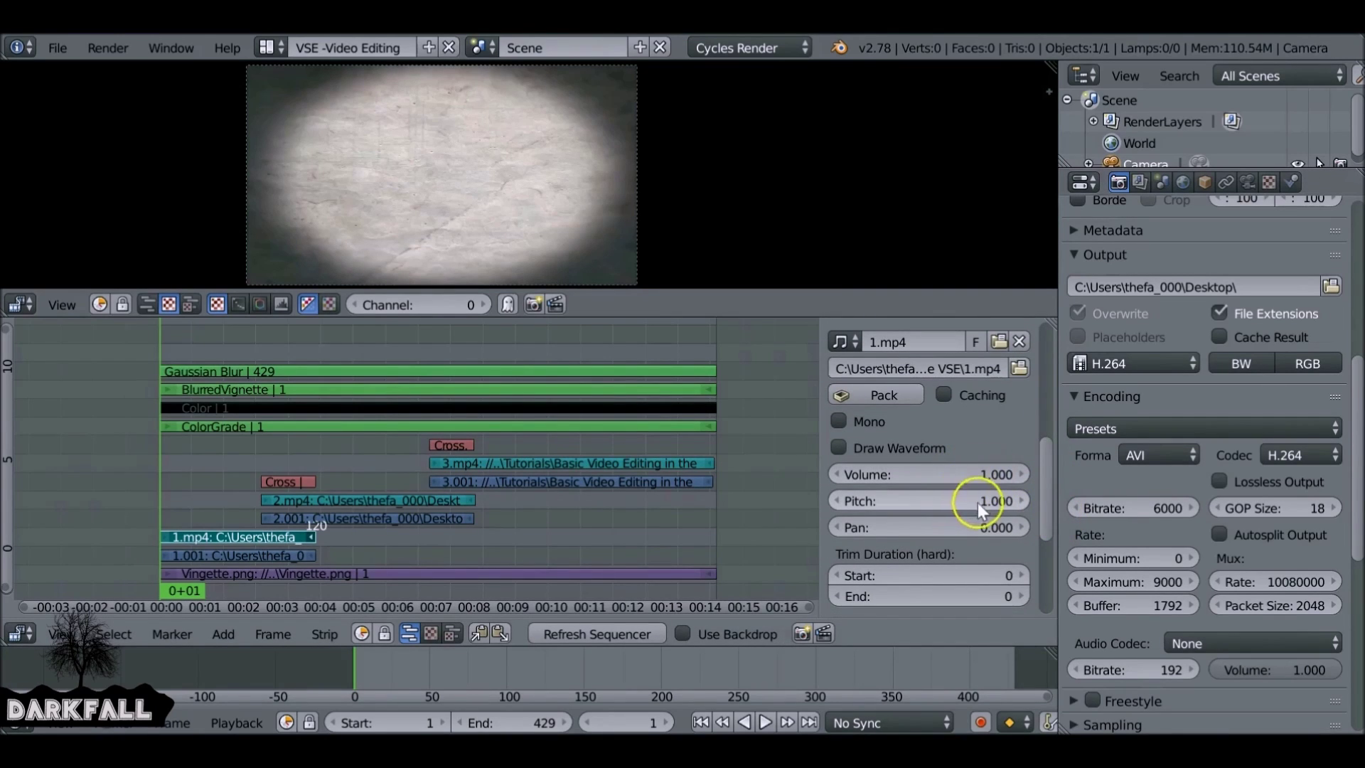
{"action": "left_click_drag", "start_coordinate": [1044, 511], "coordinate": [1025, 382]}
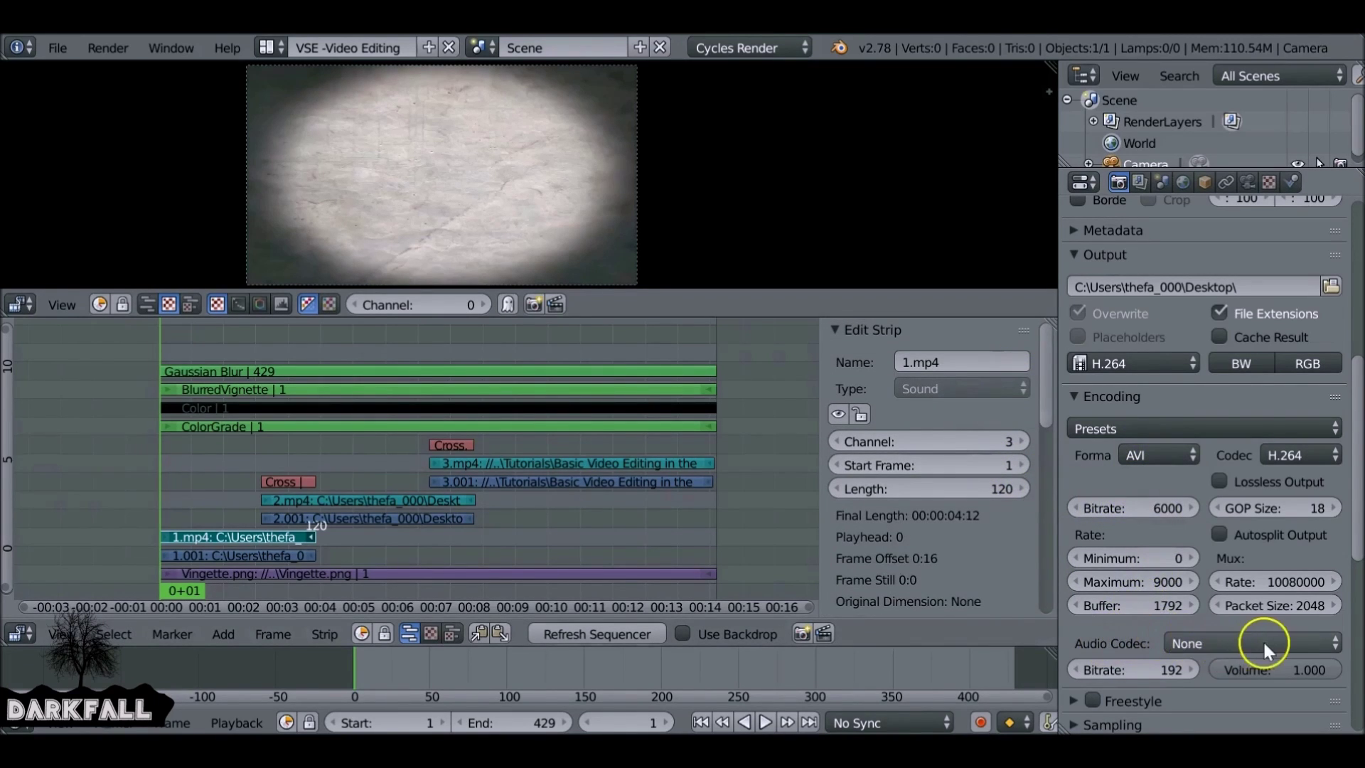
- Set the render's audio codec to MP3 at 192 bitrate
{"action": "left_click", "coordinate": [1301, 641]}
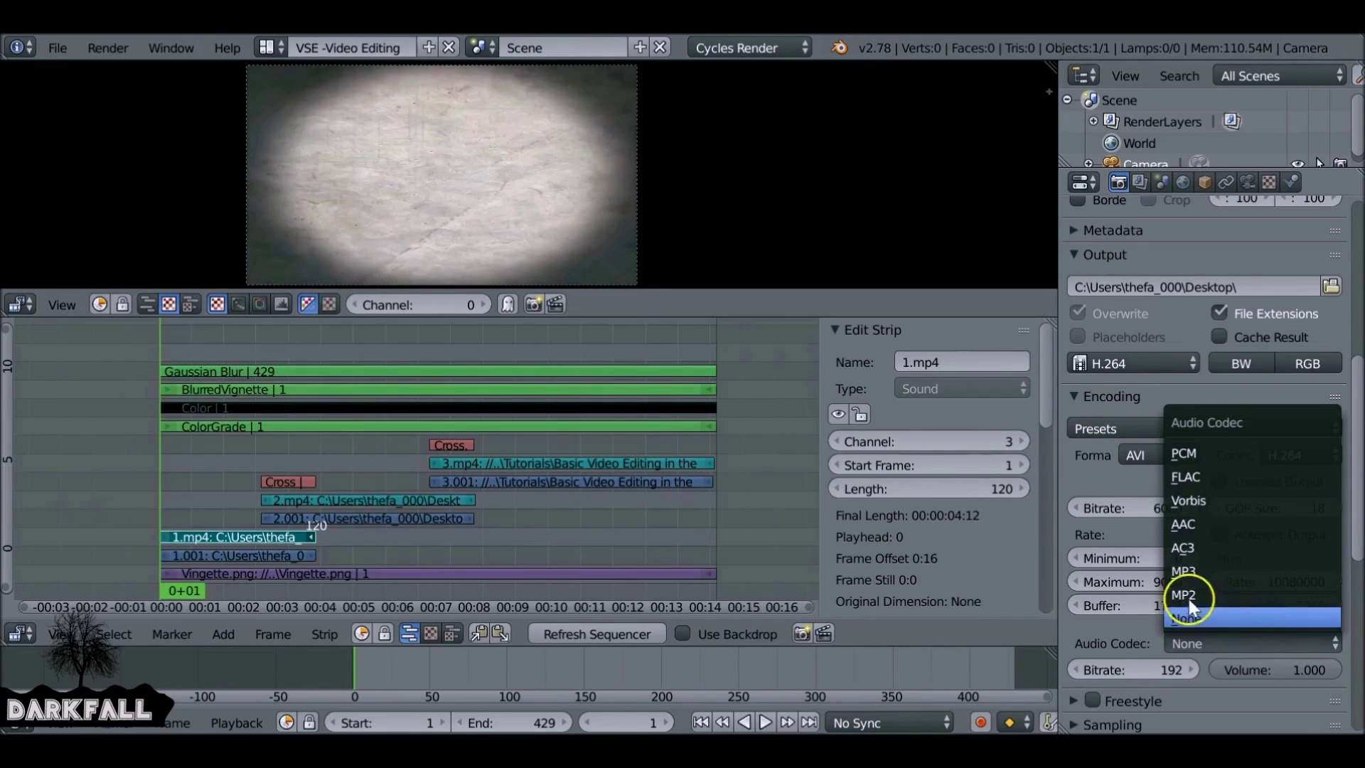
{"action": "left_click", "coordinate": [1210, 571]}
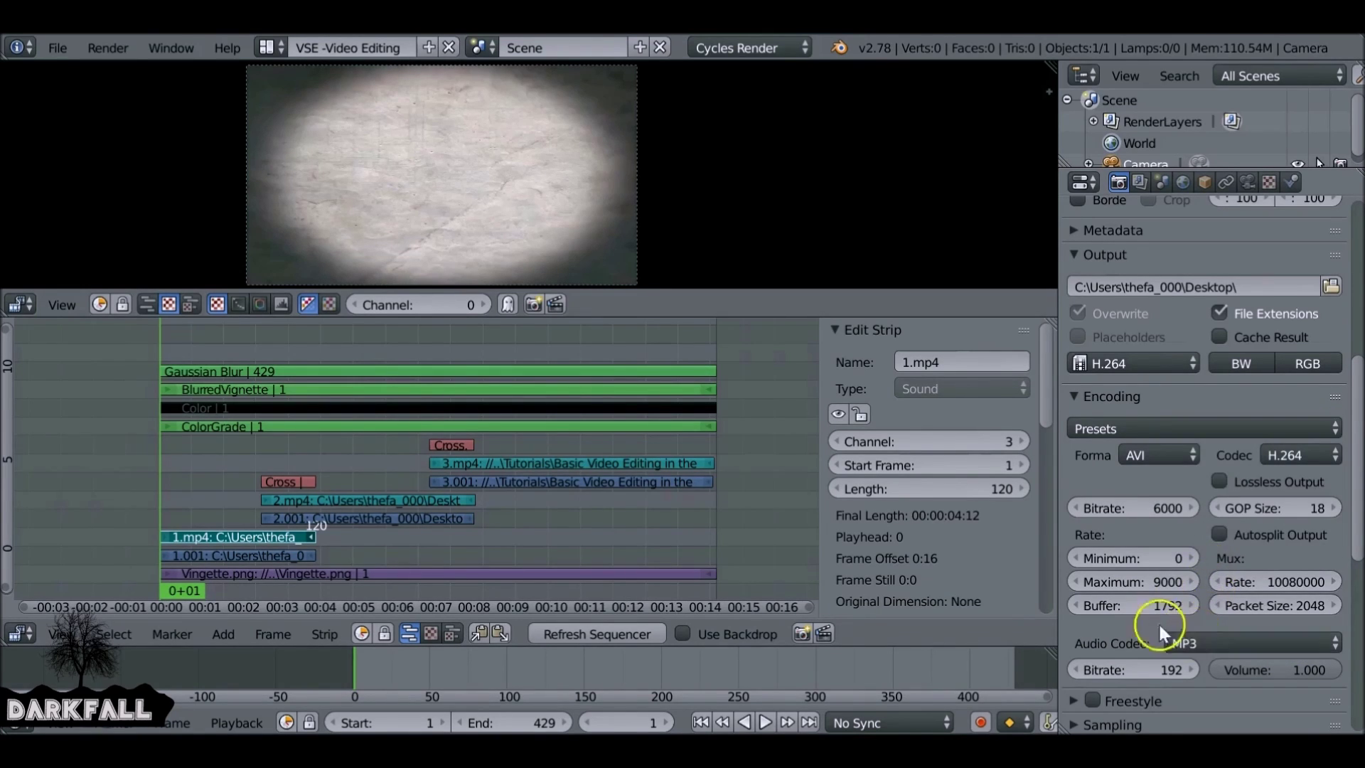